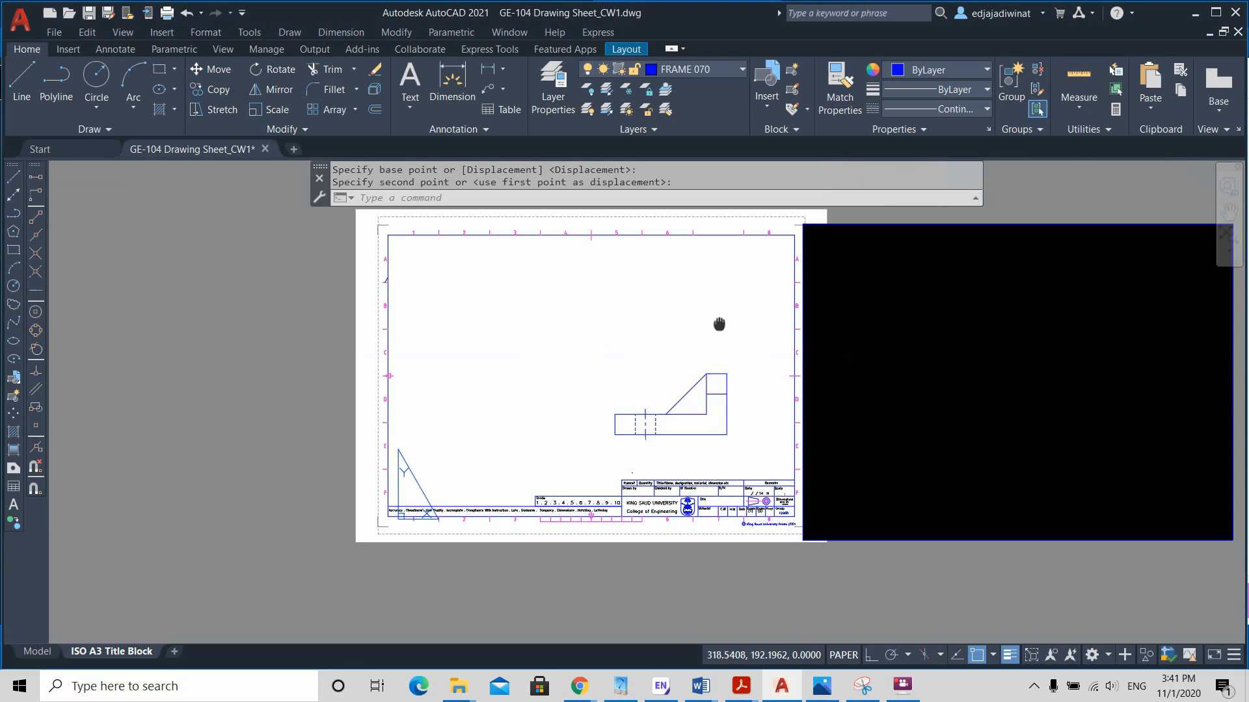
pyautogui.scroll(-1, 702, 351)
pyautogui.scroll(1, 719, 376)
pyautogui.scroll(1, 719, 382)
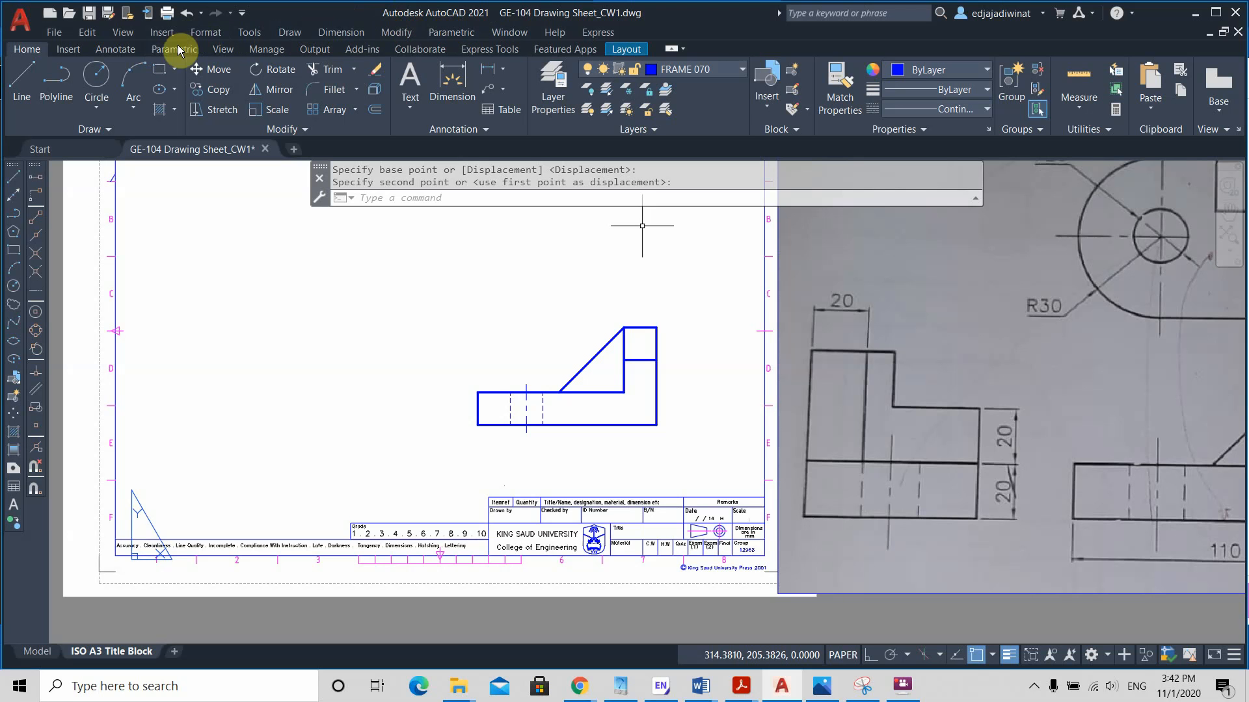
pyautogui.click(71, 49)
pyautogui.click(108, 52)
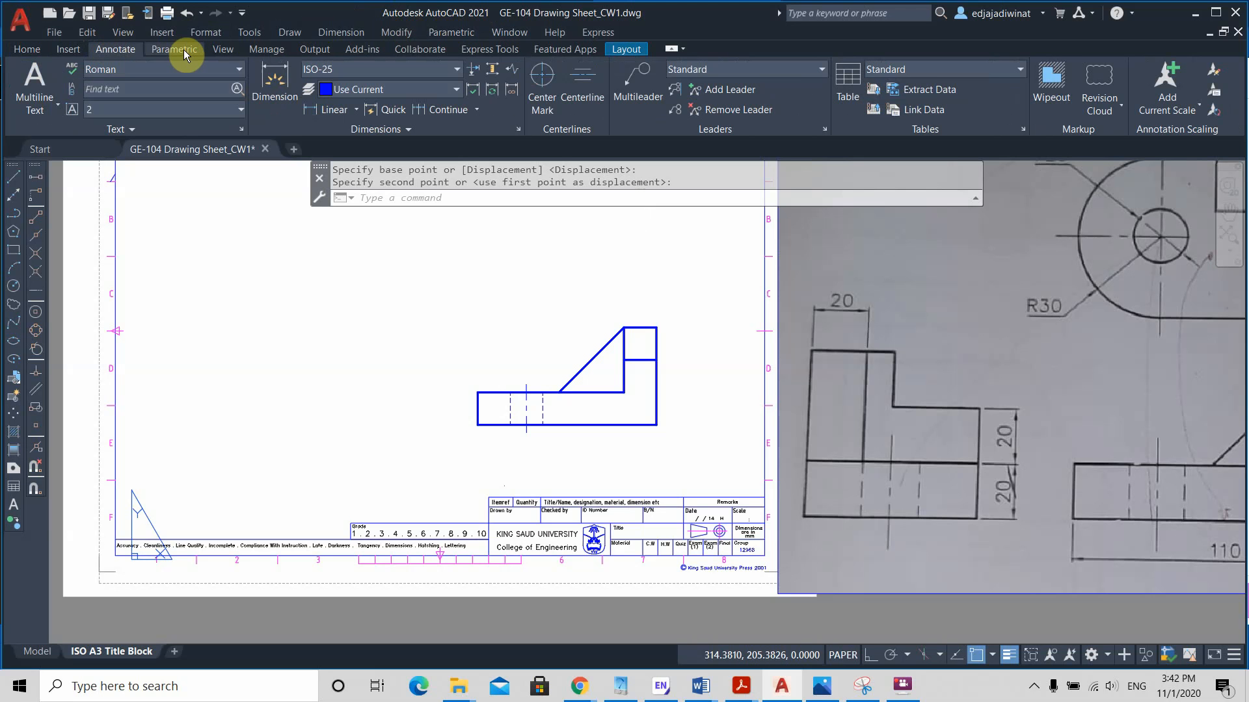
pyautogui.click(26, 50)
pyautogui.click(343, 36)
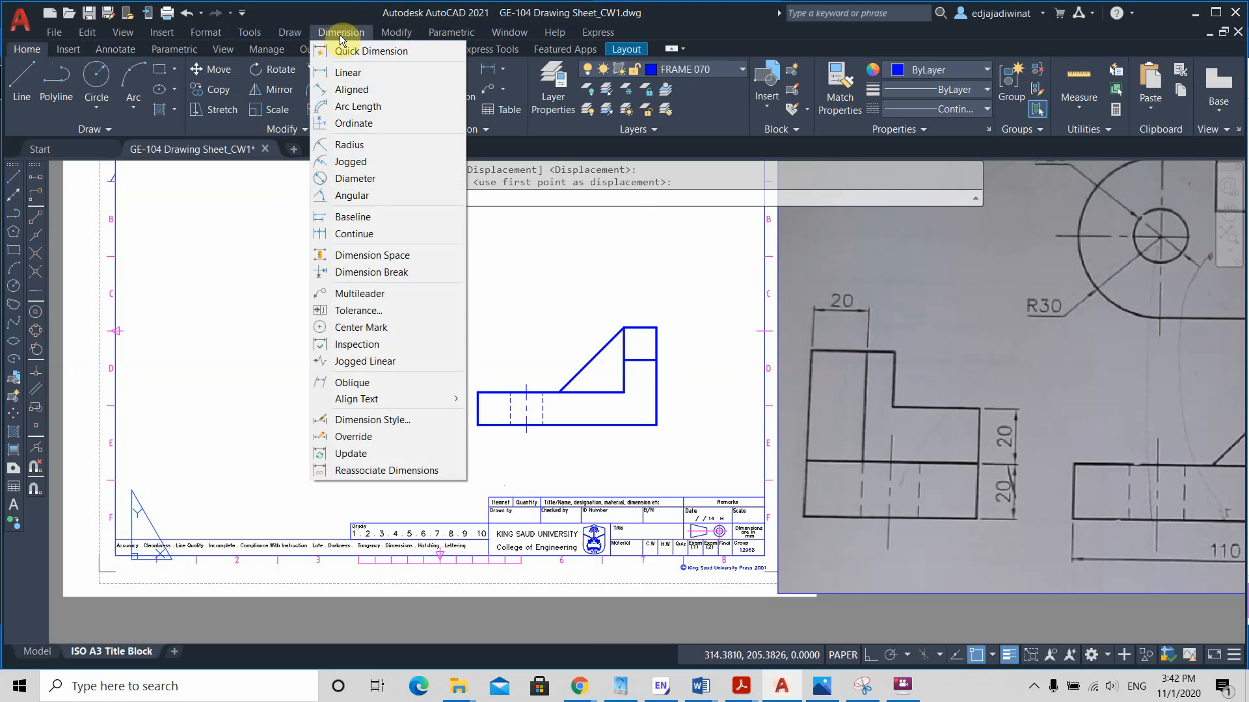
pyautogui.click(347, 32)
# Run the MENUBAR command and accept the value 1
pyautogui.click(418, 191)
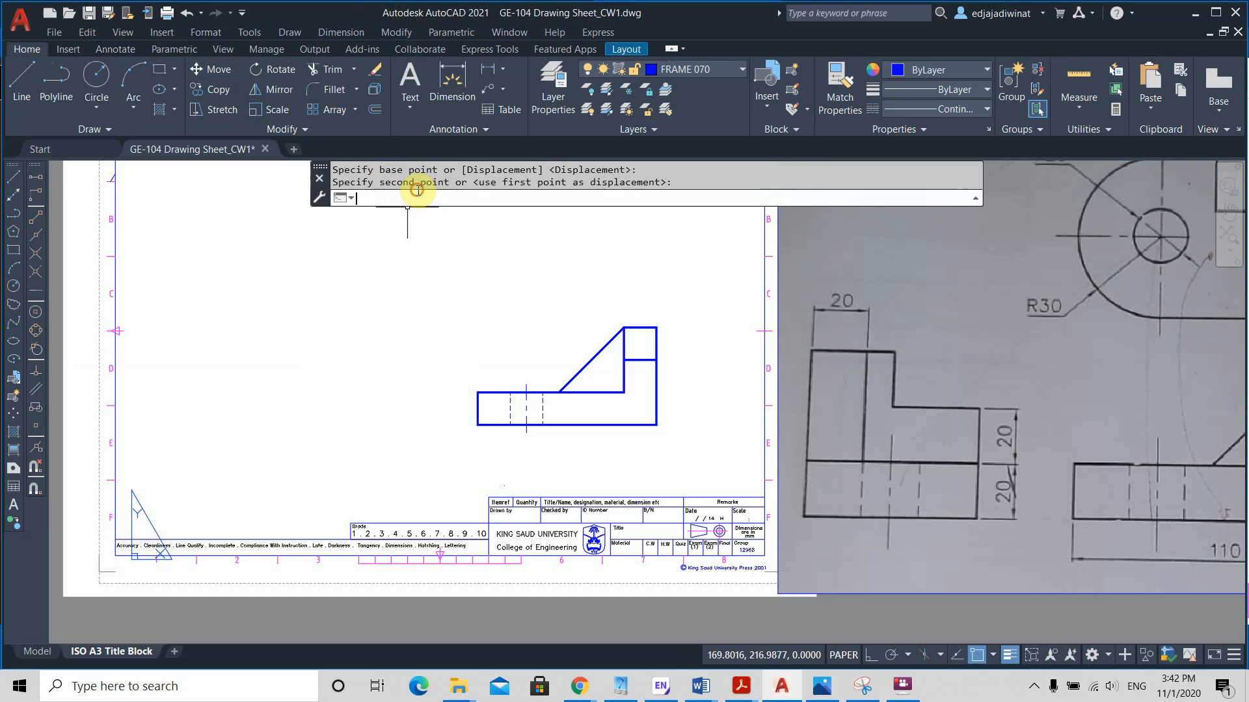
pyautogui.write('menubar')
pyautogui.press('Return')
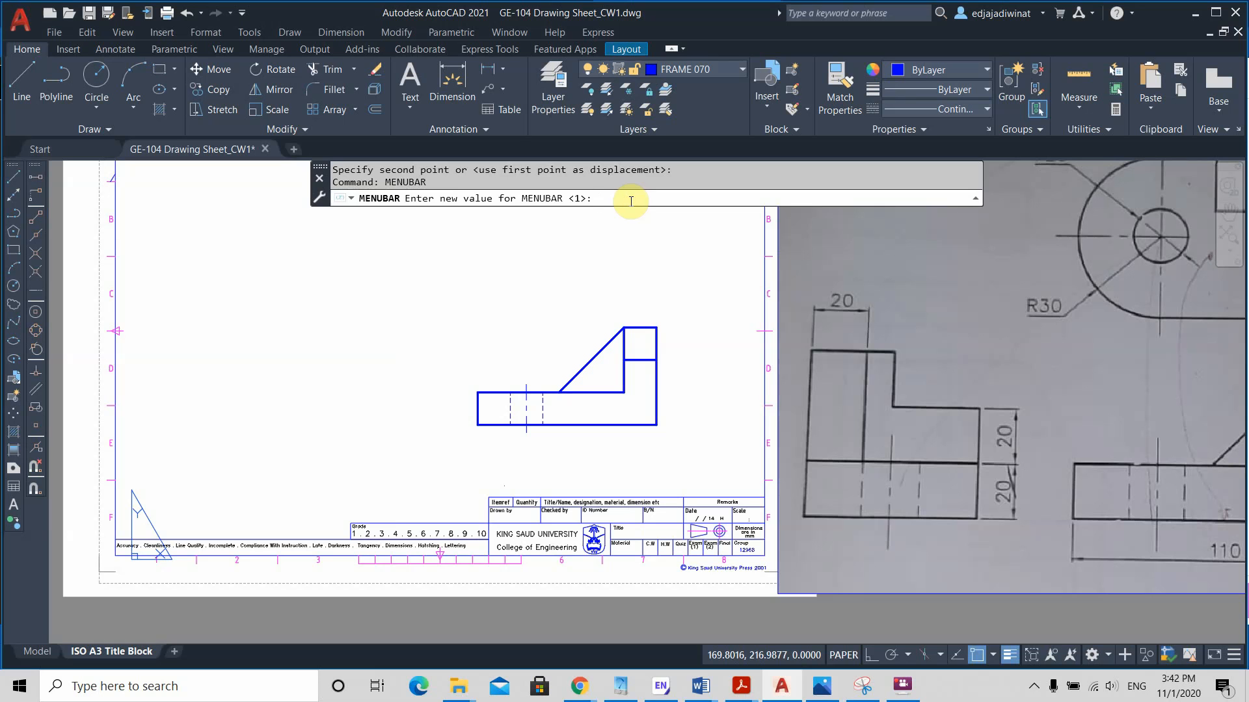
pyautogui.press('Return')
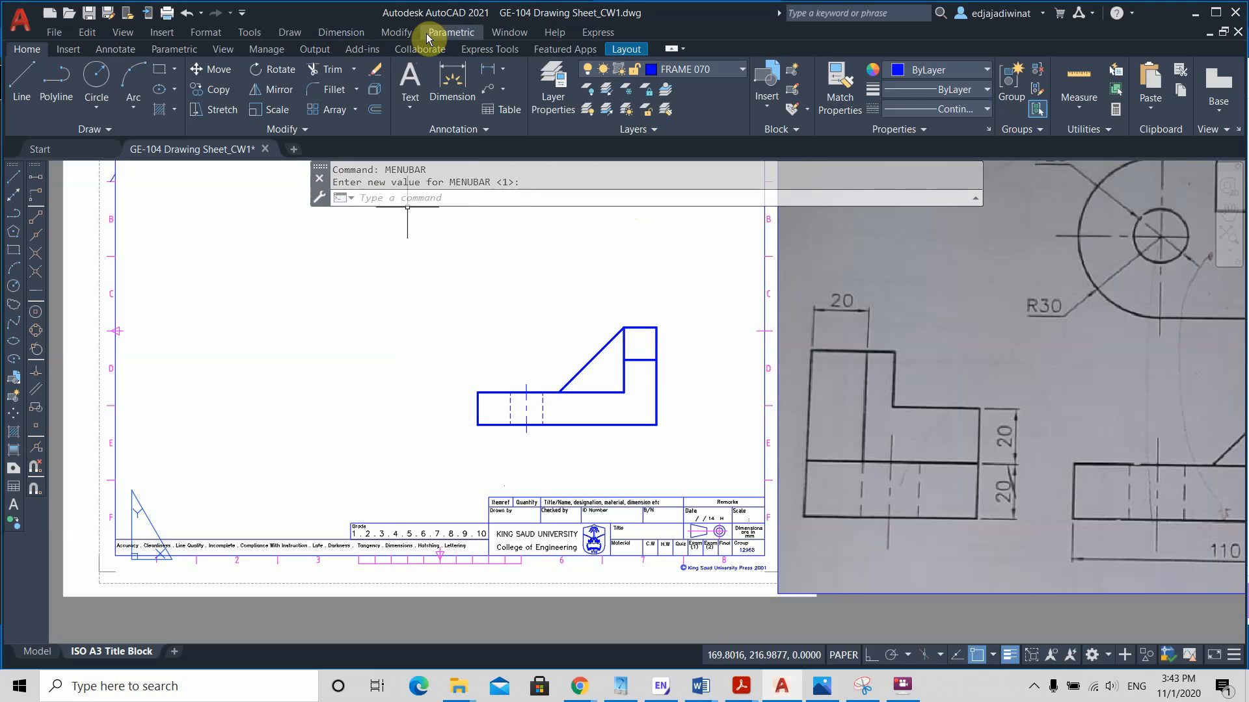
# Add a linear dimension for the full length of the view's bottom edge, placing the dimension line below the part
pyautogui.click(345, 36)
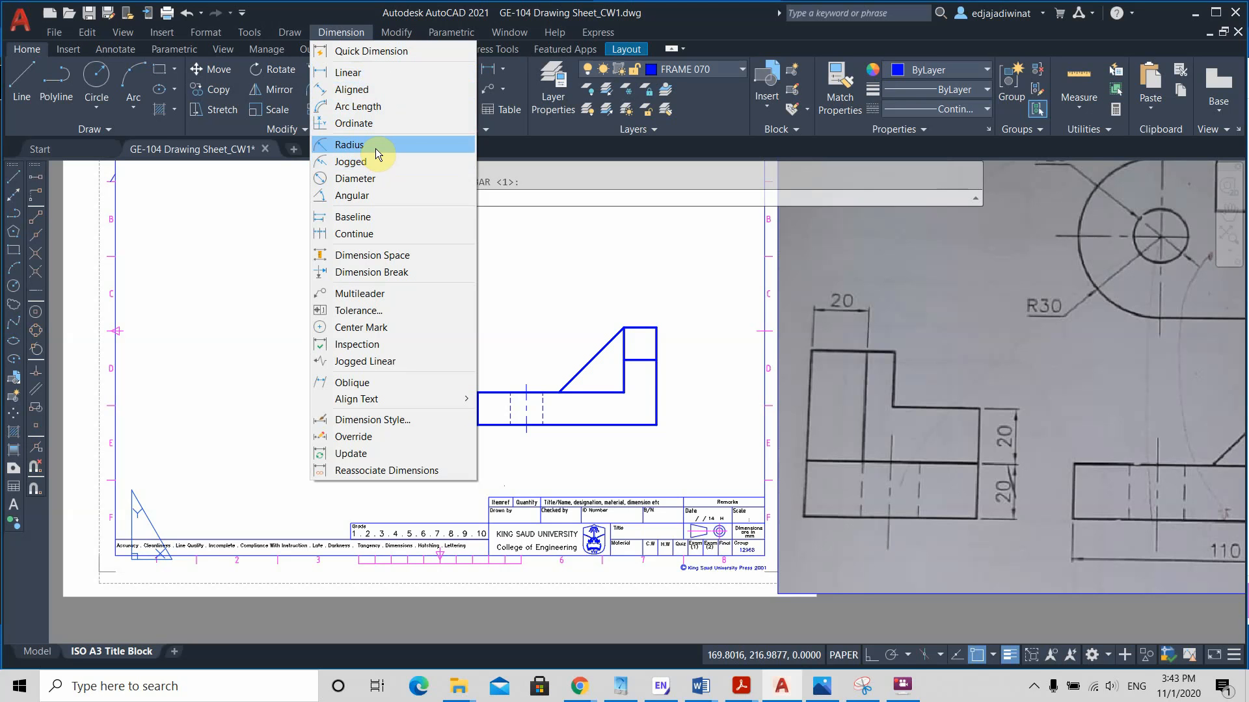
pyautogui.click(365, 73)
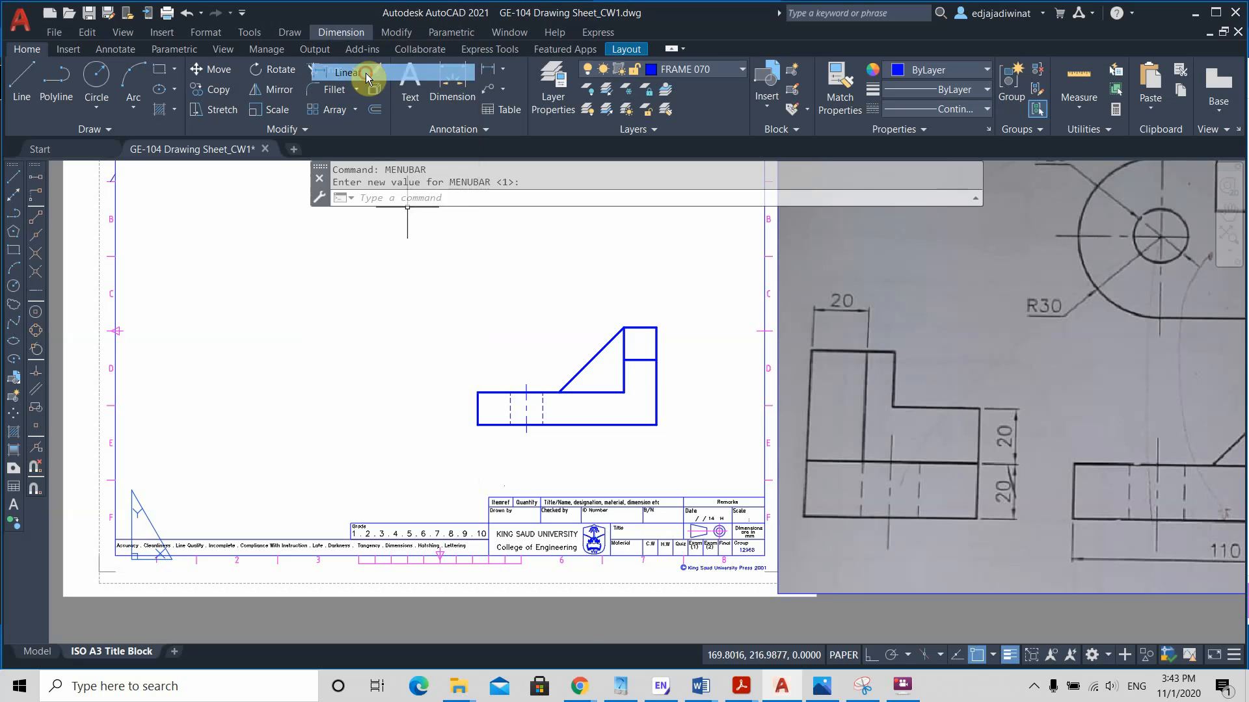
pyautogui.scroll(2, 581, 351)
pyautogui.moveTo(587, 374); pyautogui.dragTo(480, 334, button='middle')
pyautogui.click(595, 432)
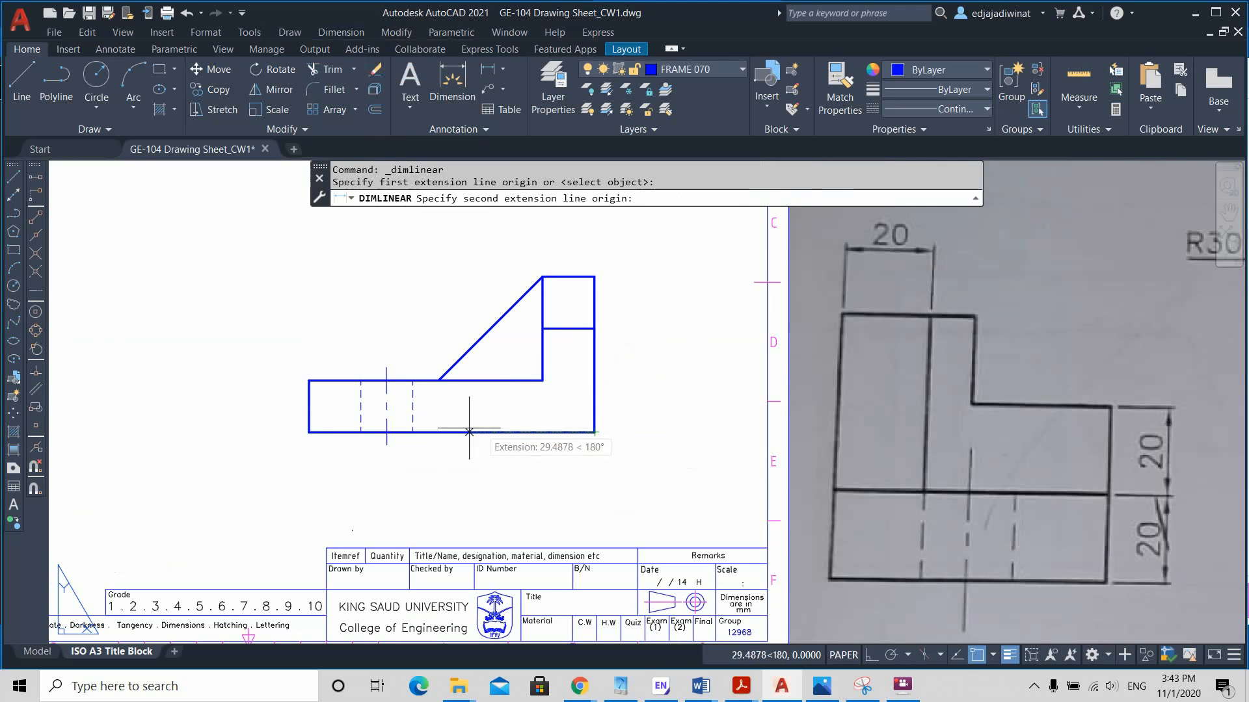
pyautogui.click(311, 432)
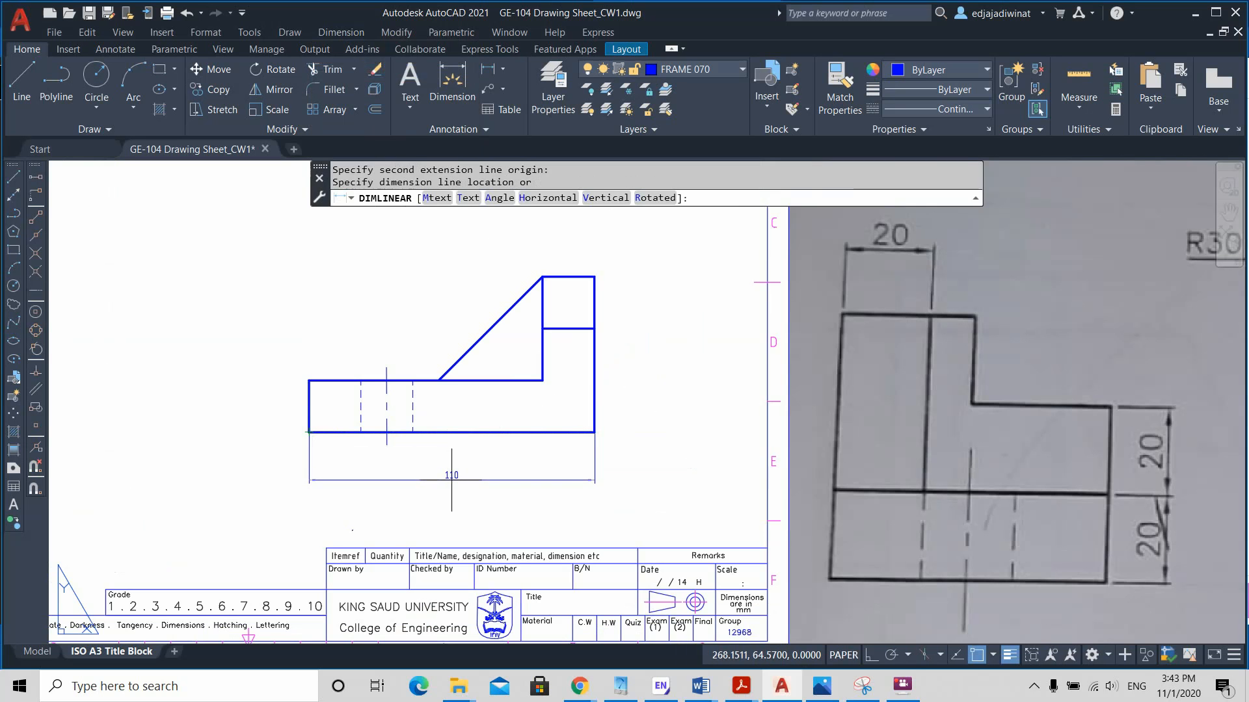
pyautogui.click(447, 481)
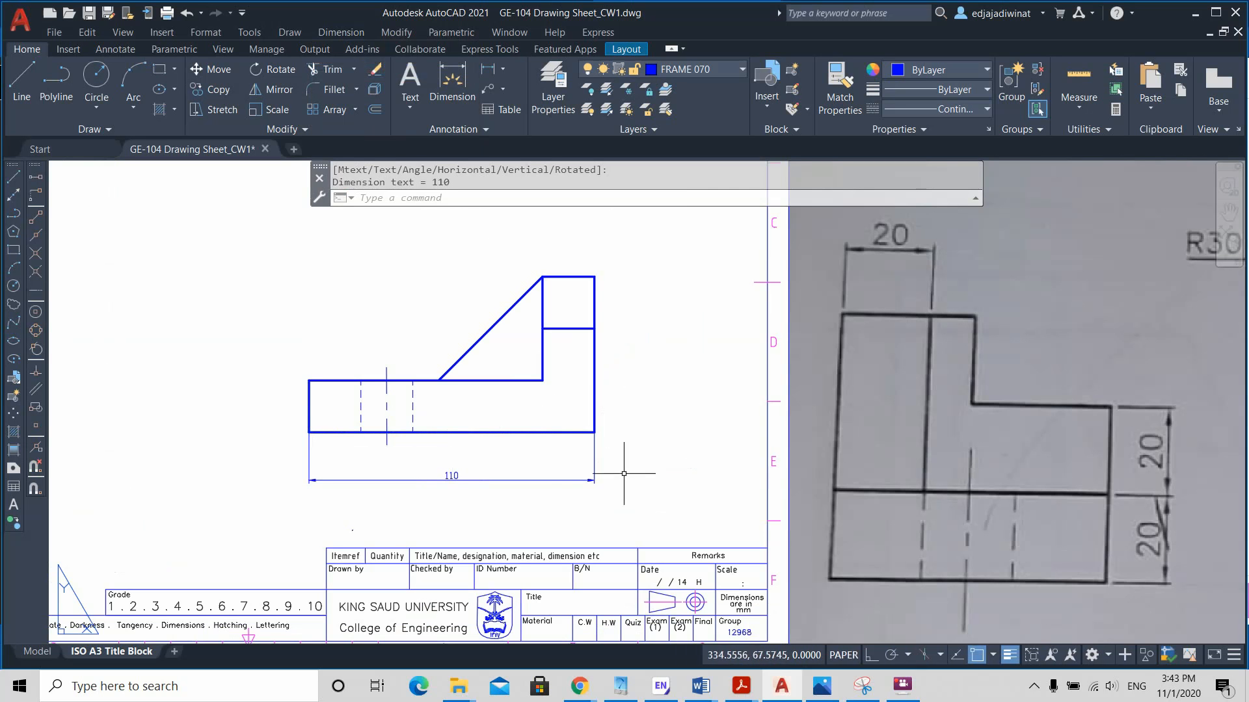
pyautogui.scroll(2, 559, 499)
pyautogui.scroll(-2, 507, 432)
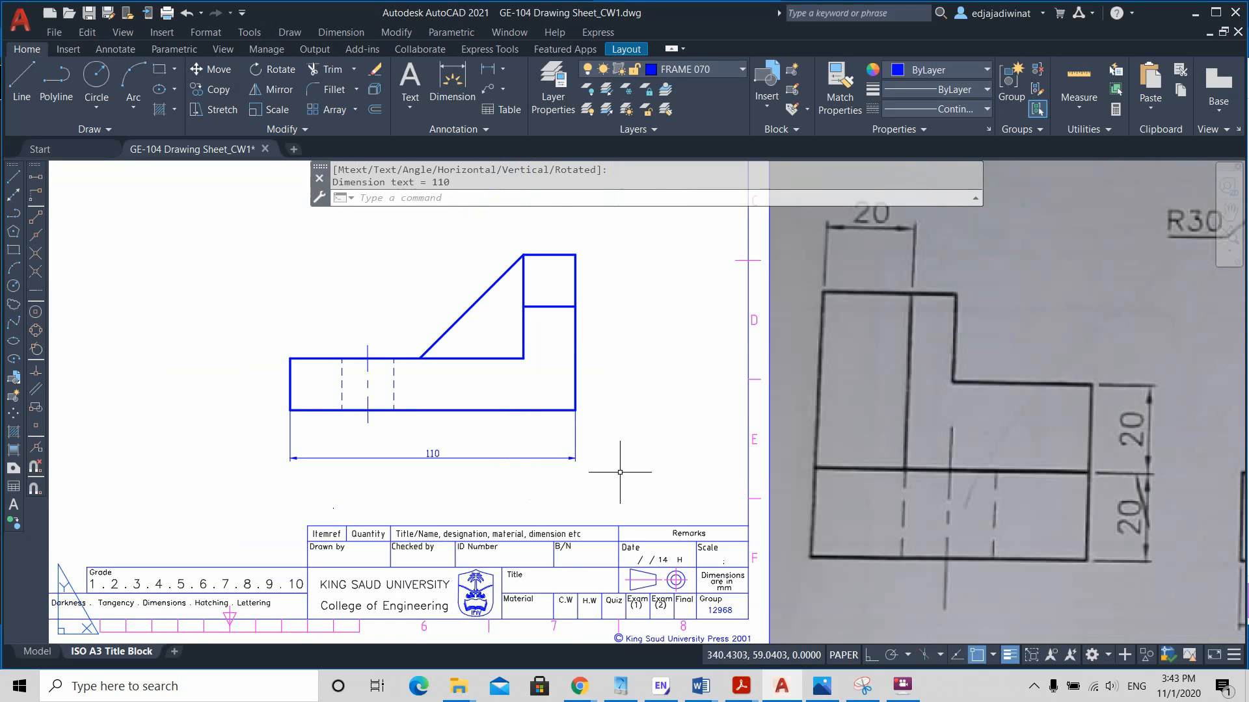
pyautogui.click(590, 475)
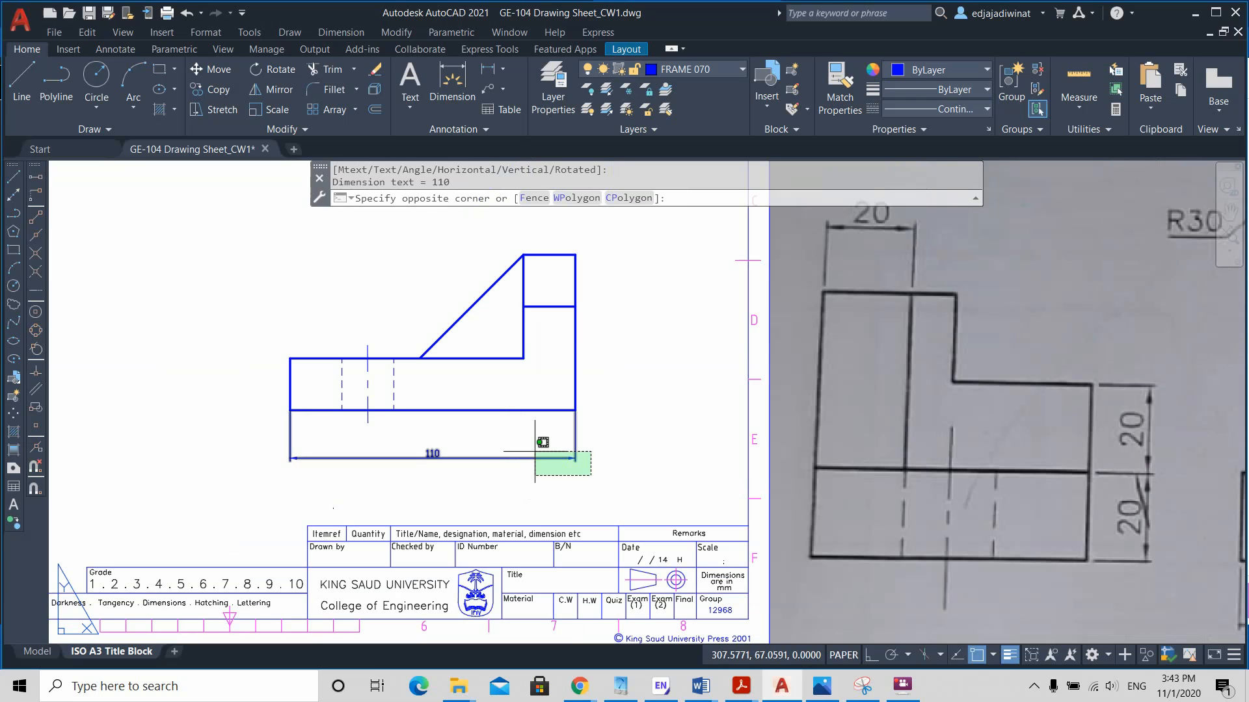
pyautogui.click(452, 440)
pyautogui.press('Escape')
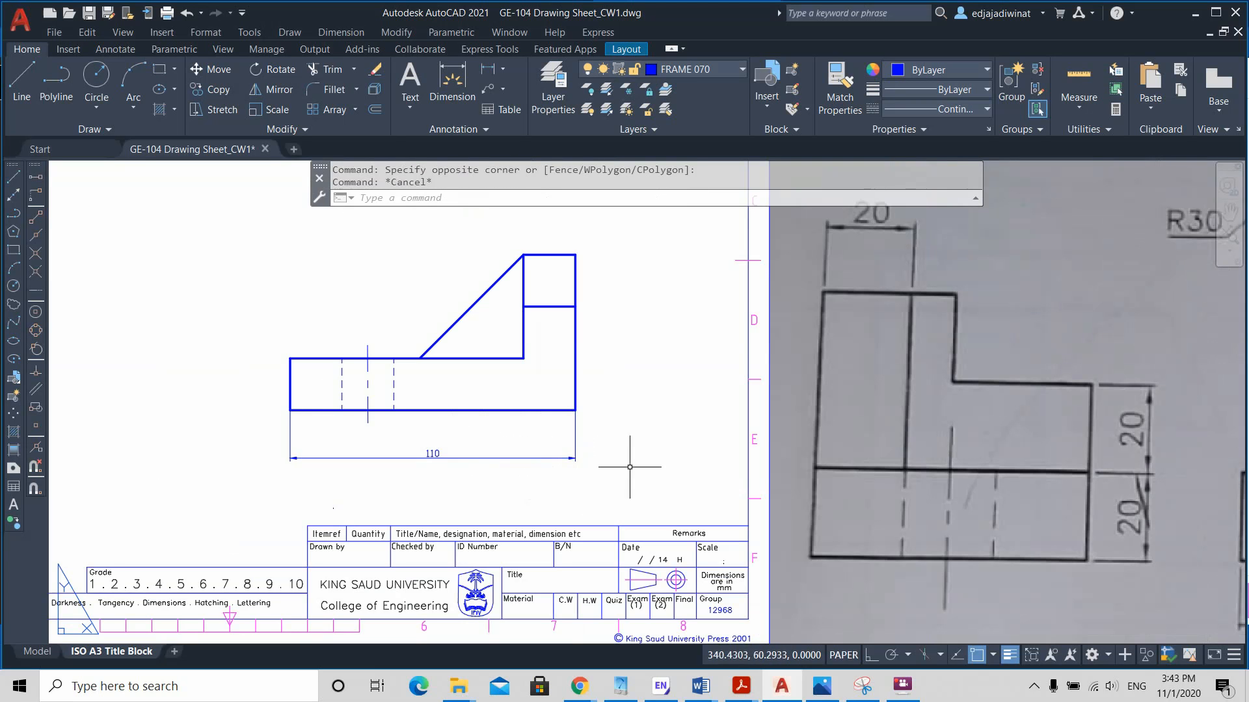
# Open the ISO-25 dimension style for modification
pyautogui.click(348, 34)
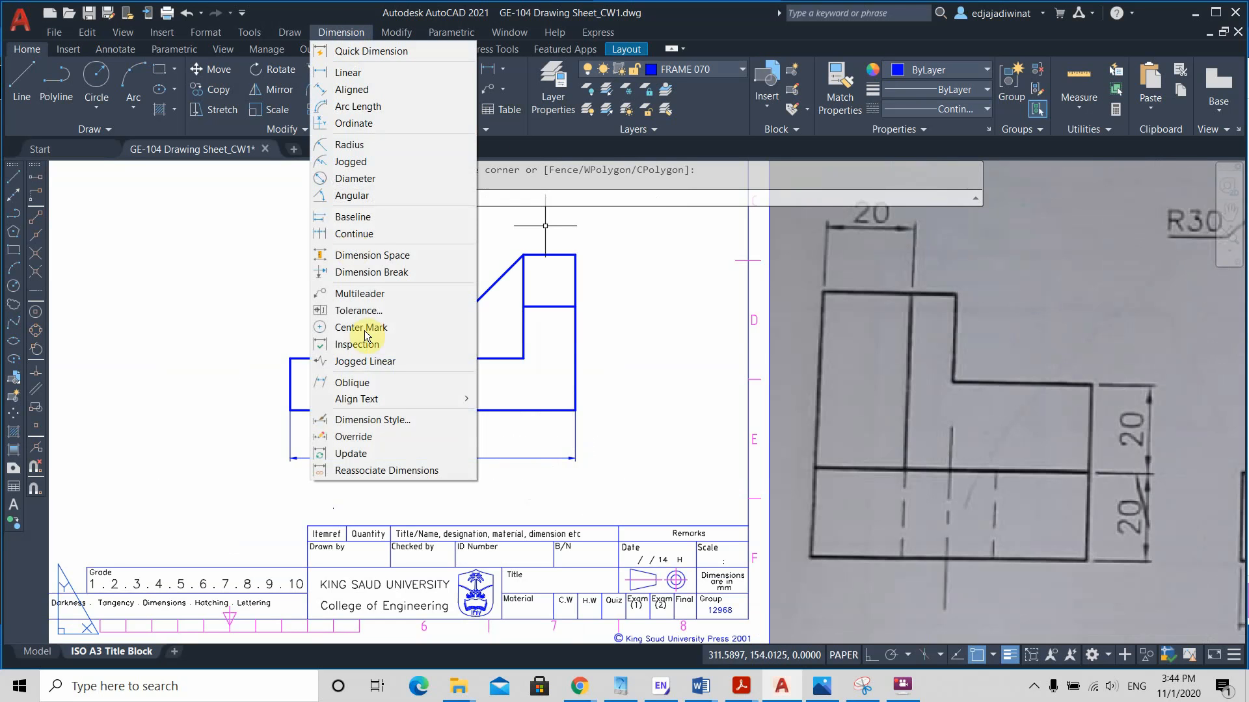
pyautogui.click(349, 34)
pyautogui.click(349, 34)
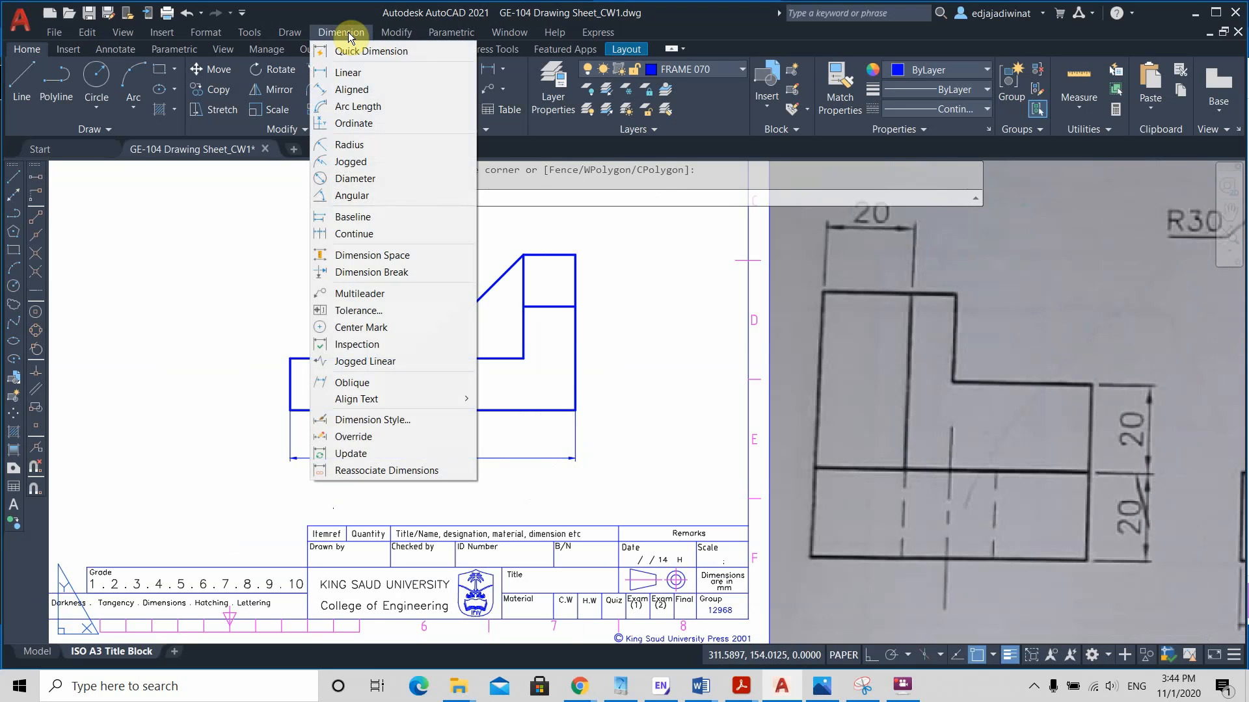
pyautogui.click(367, 422)
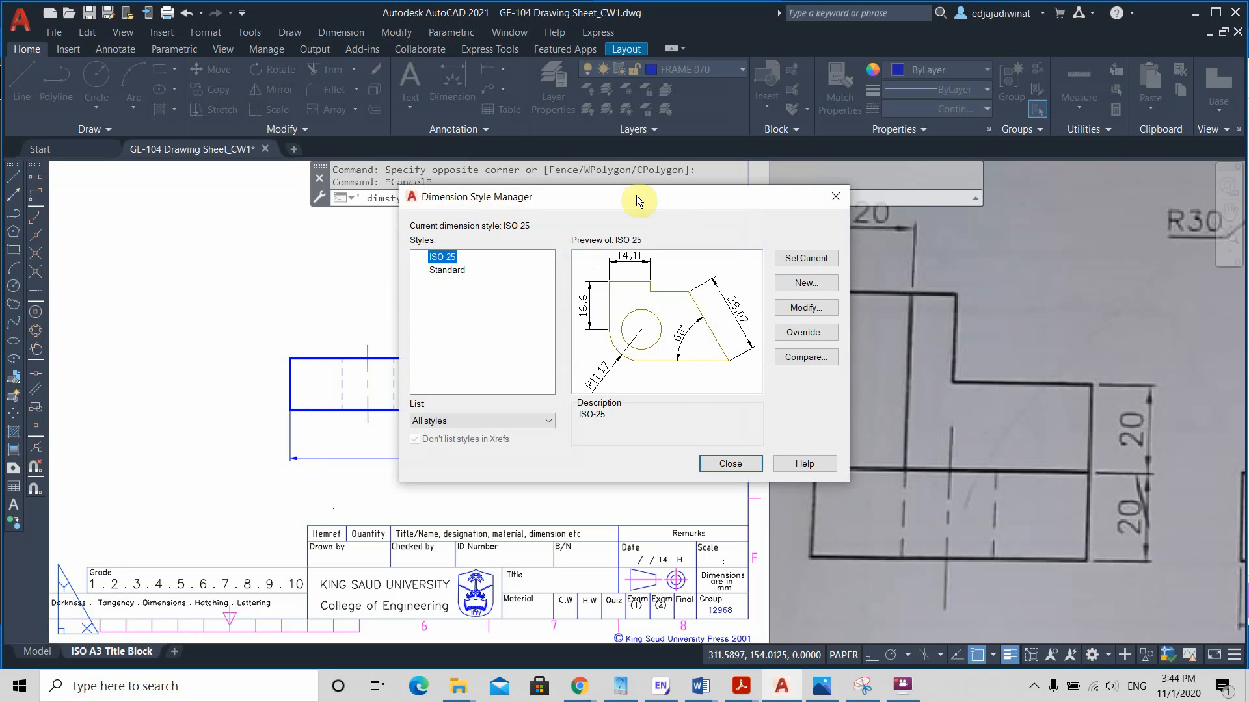
pyautogui.click(808, 310)
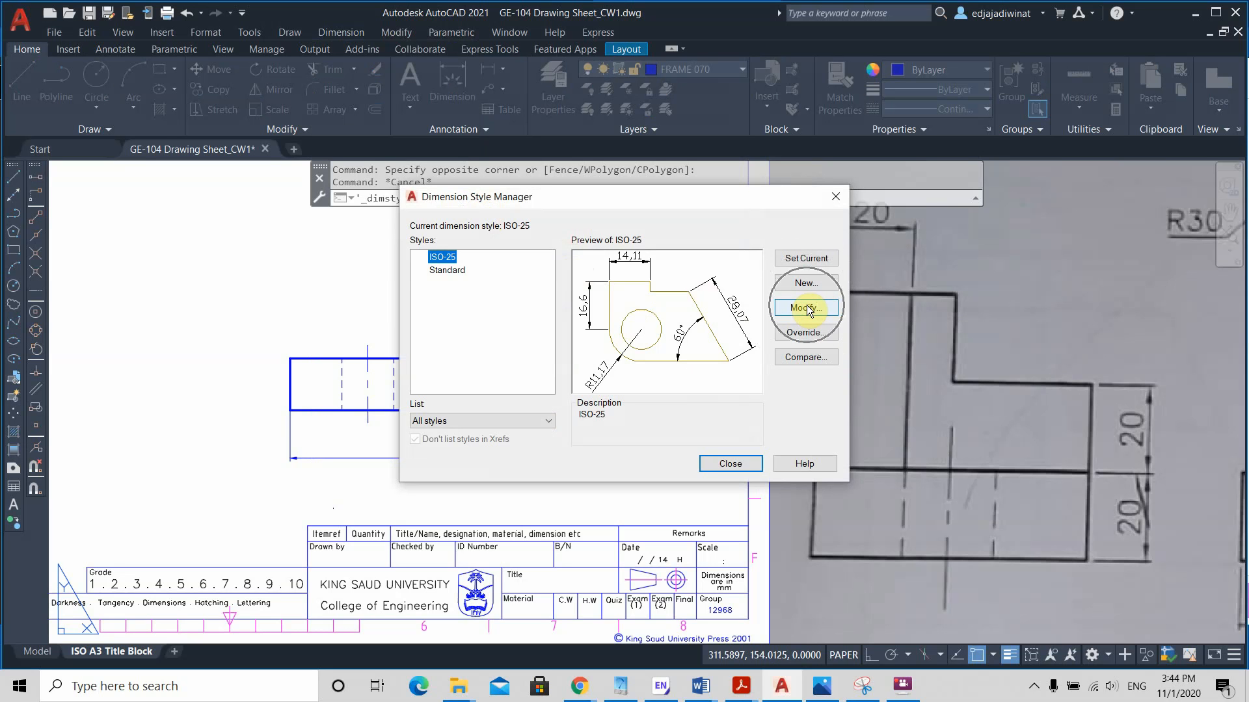
pyautogui.moveTo(563, 205); pyautogui.dragTo(484, 194)
pyautogui.click(725, 298)
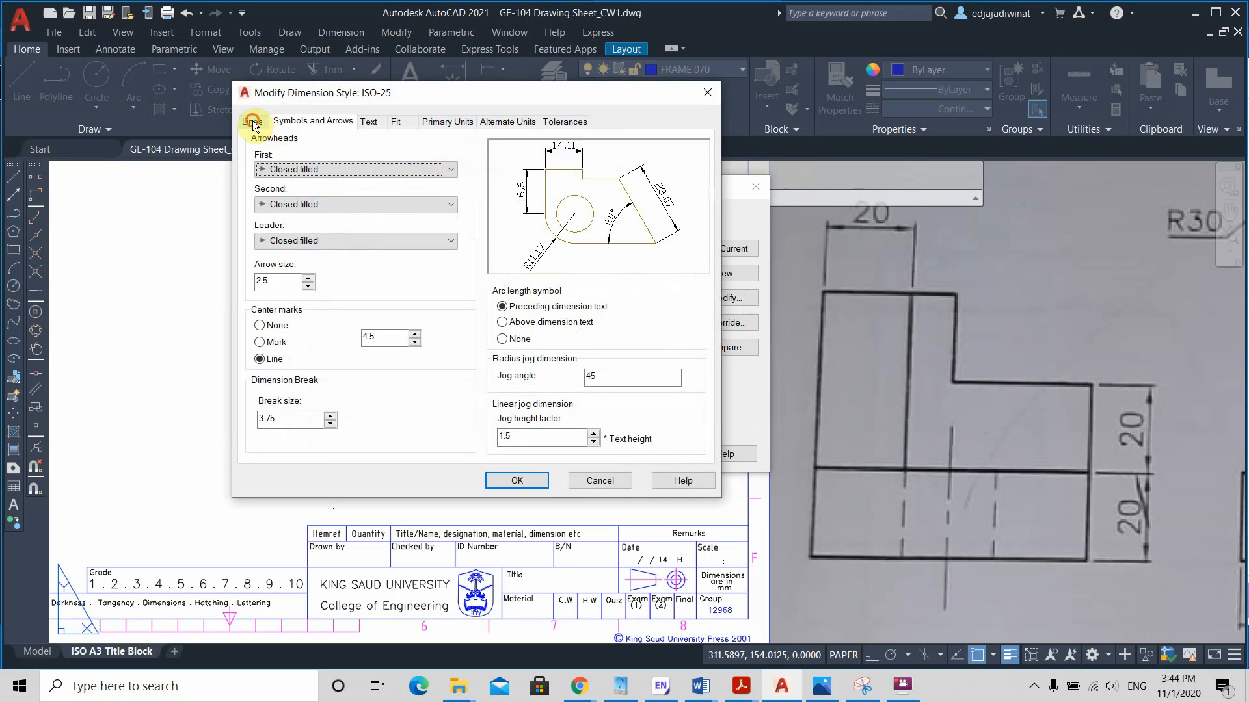
pyautogui.click(253, 123)
pyautogui.click(299, 125)
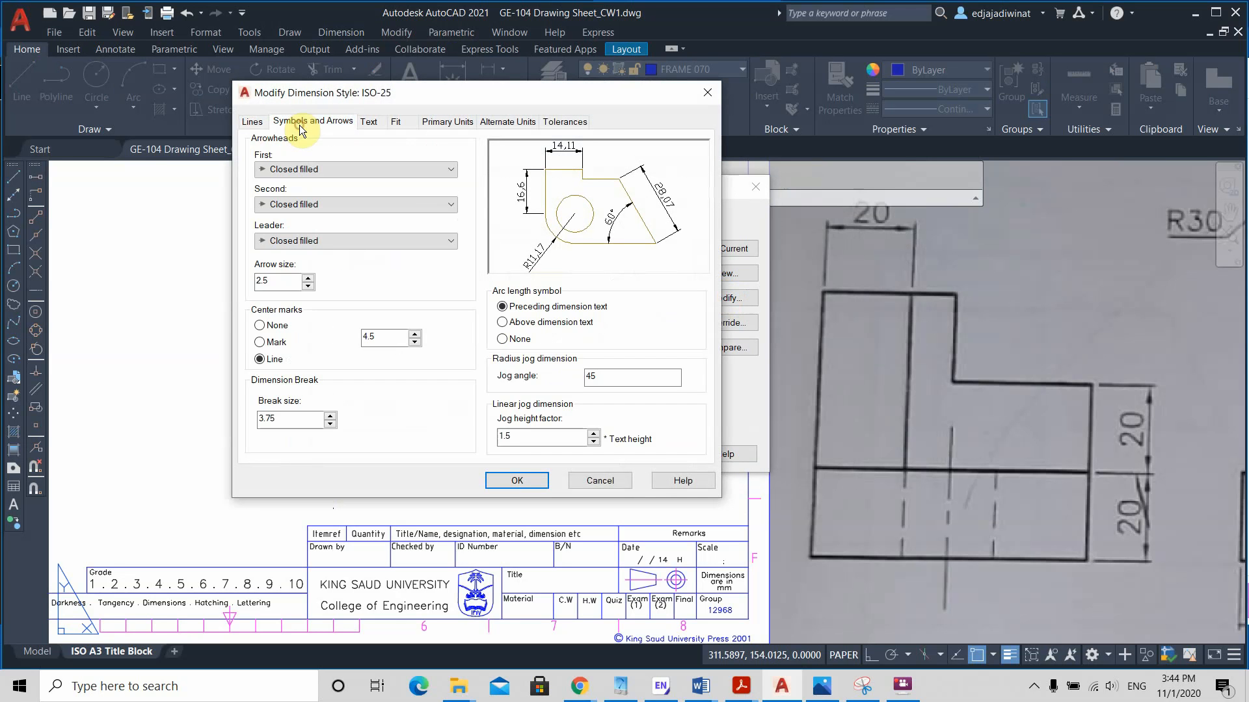
pyautogui.click(368, 121)
pyautogui.click(389, 121)
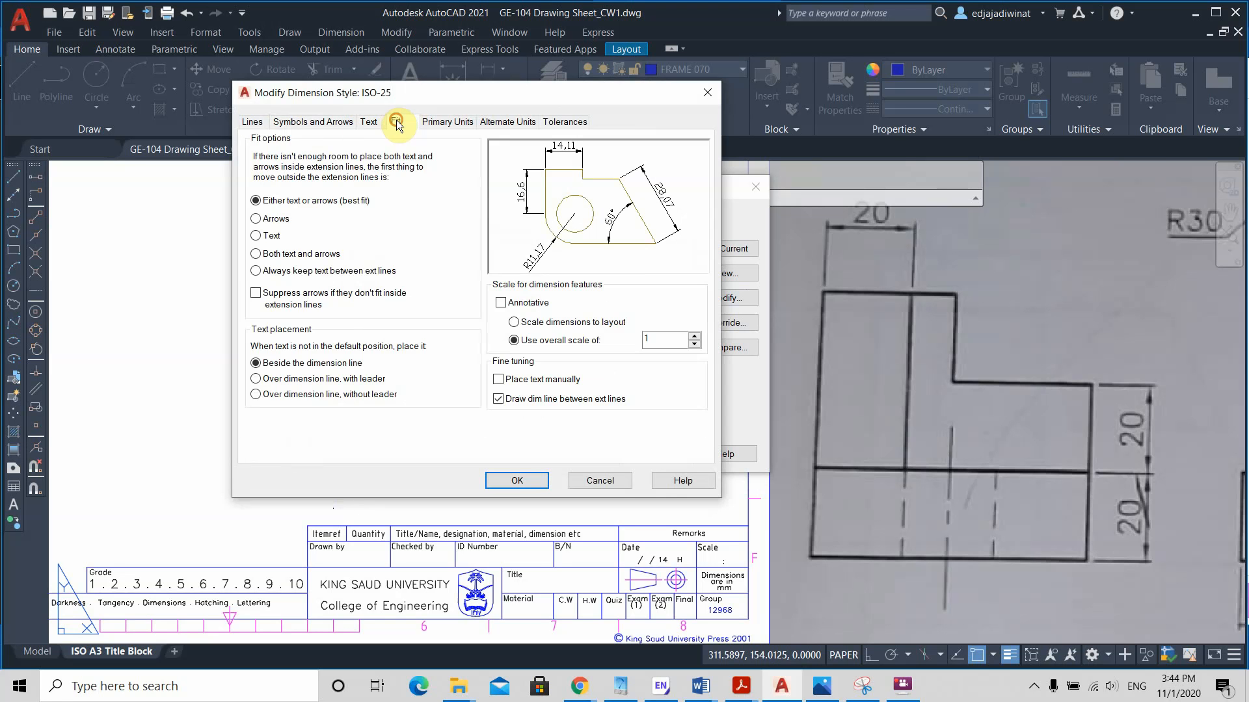
# Set the ISO-25 extension lines to extend 2 beyond the dimension lines
pyautogui.click(260, 123)
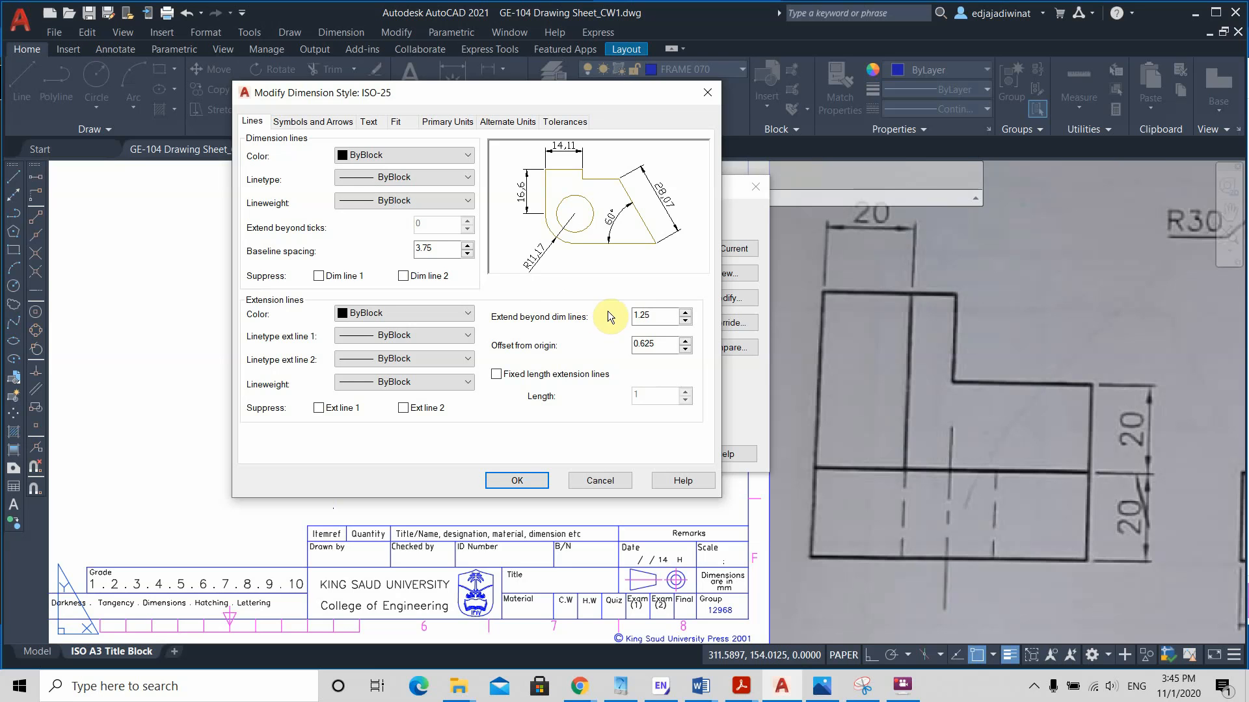
pyautogui.doubleClick(648, 315)
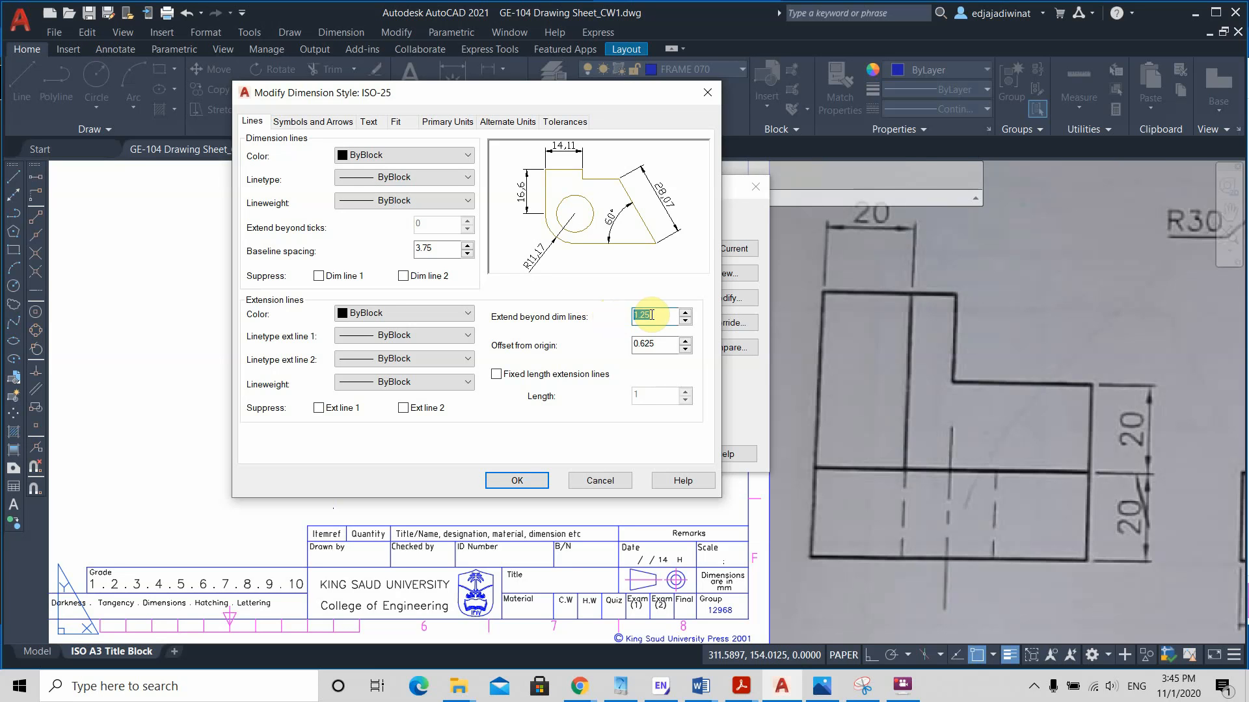
pyautogui.write('2')
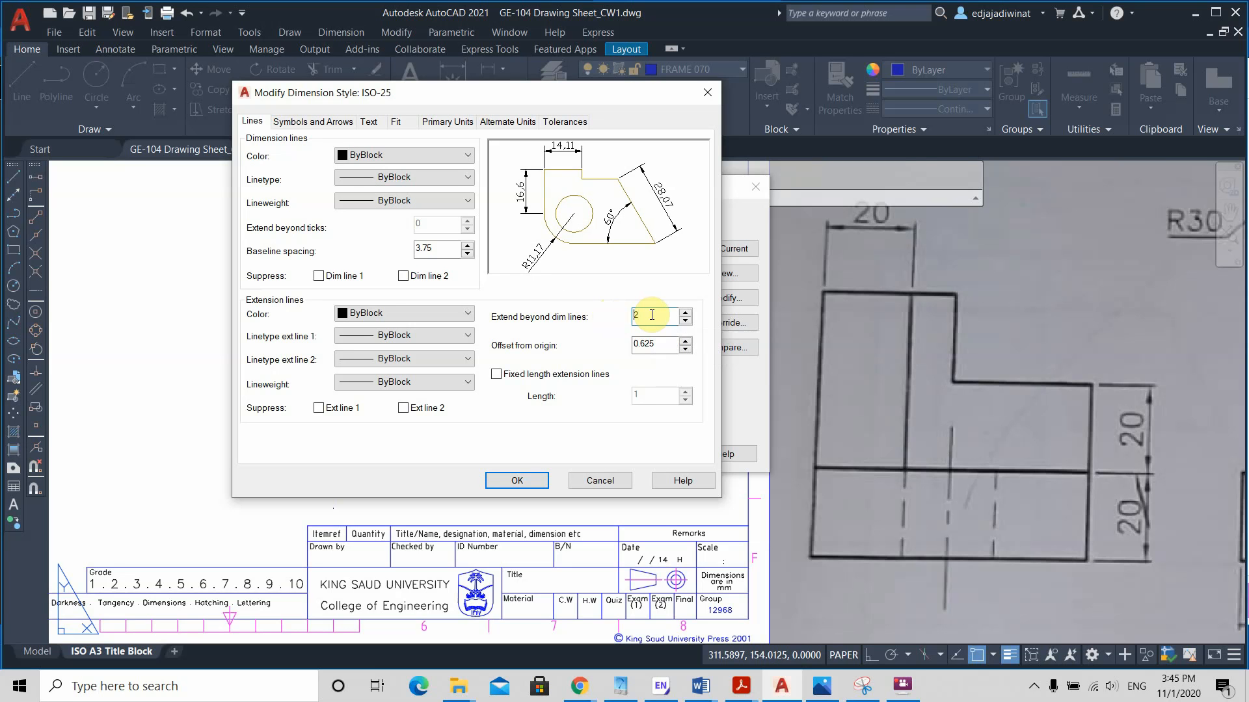
pyautogui.click(903, 687)
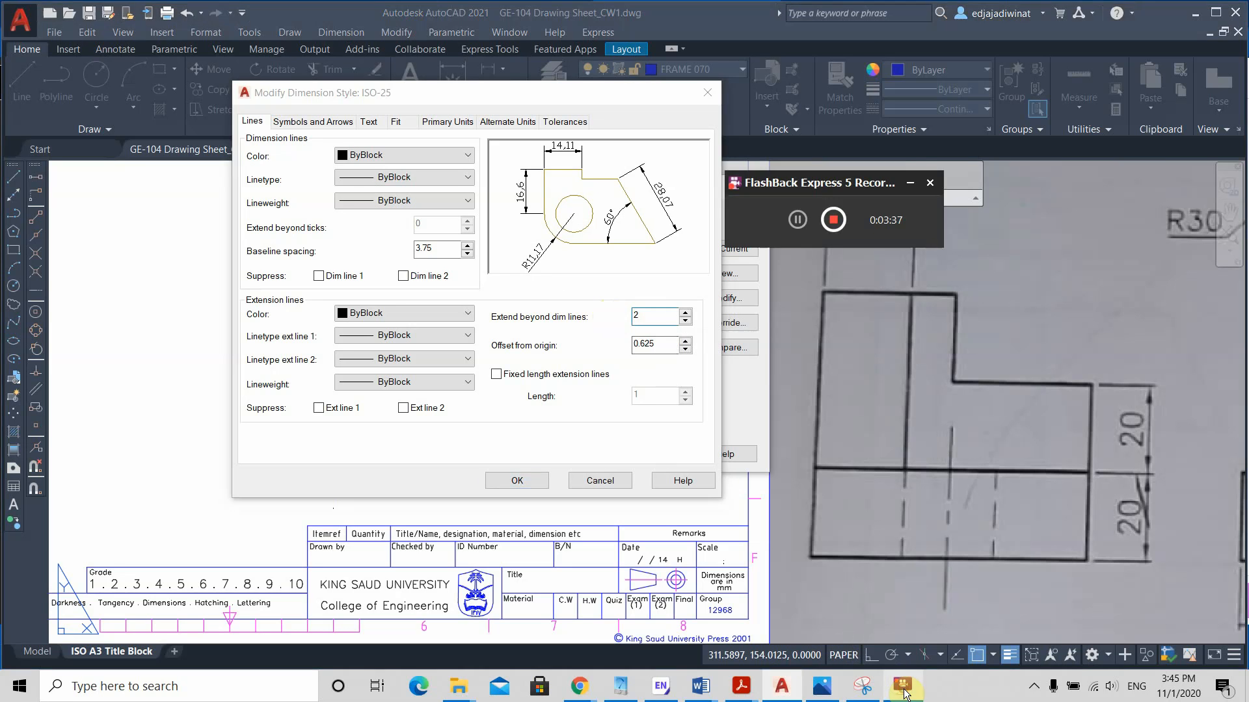
pyautogui.click(783, 688)
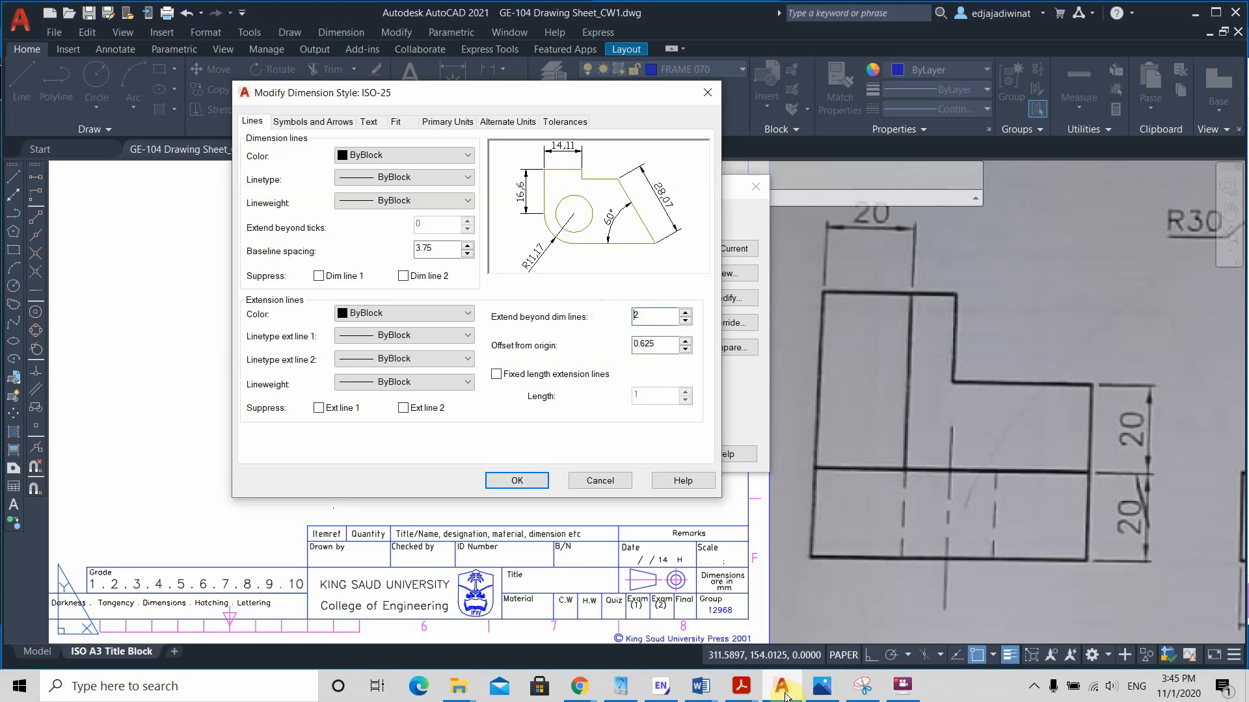
pyautogui.moveTo(607, 695)
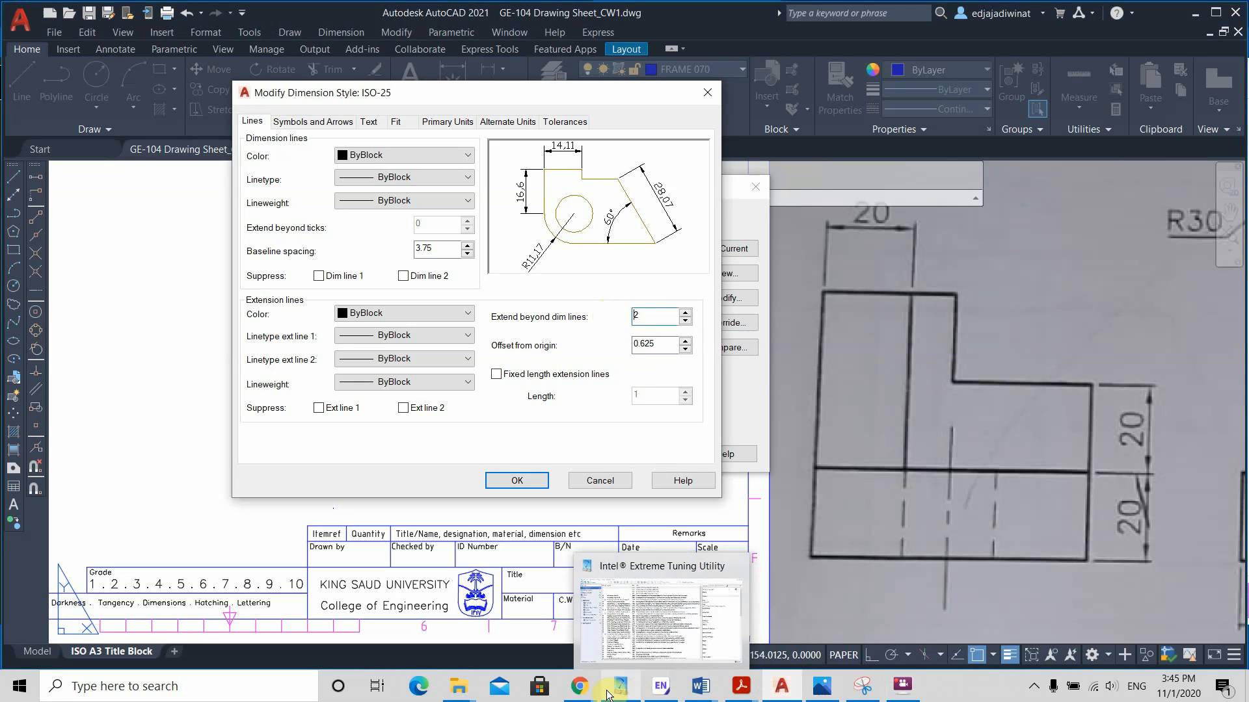
pyautogui.click(548, 635)
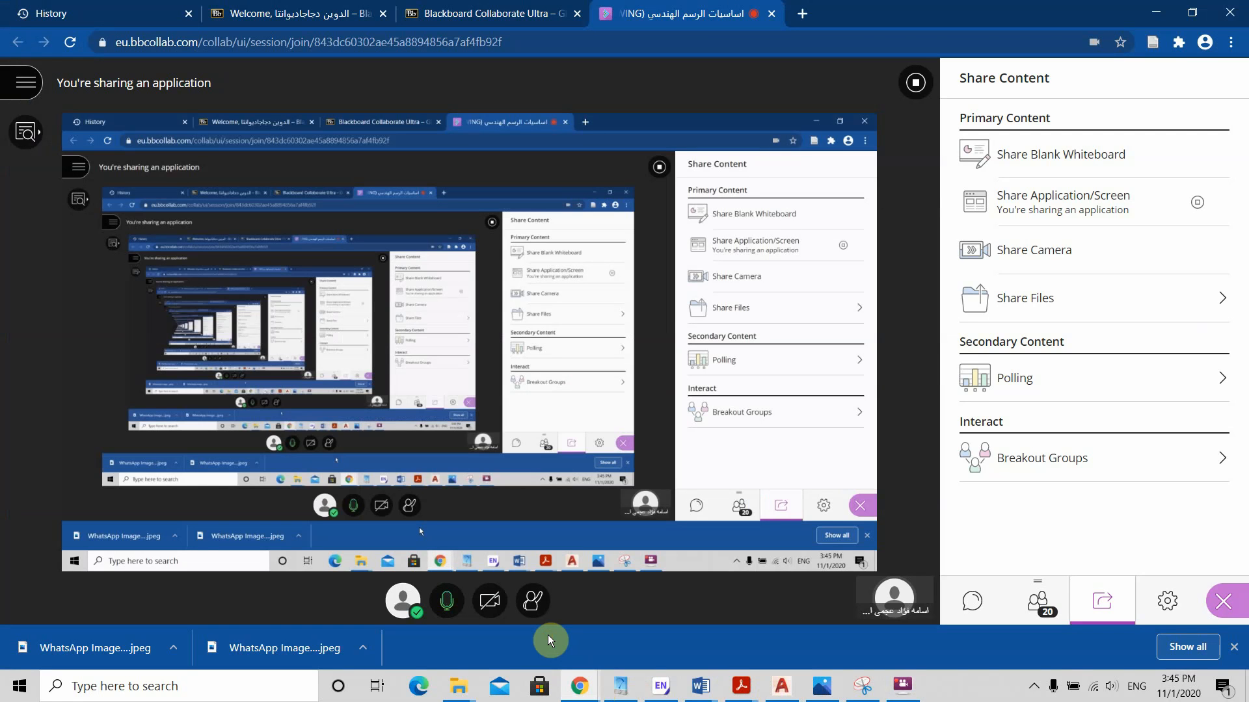
pyautogui.click(783, 686)
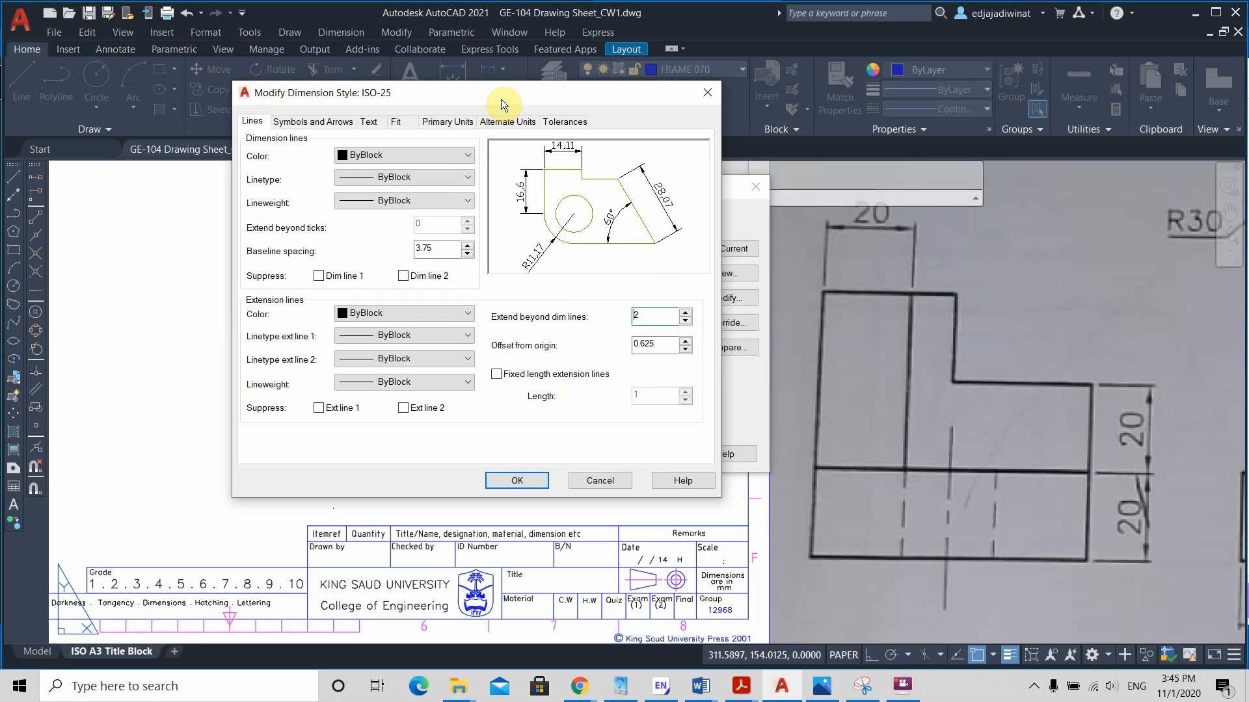
# Change the extension lines' extent beyond the dimension lines to 5 in the ISO-25 style
pyautogui.moveTo(501, 99); pyautogui.dragTo(525, 126)
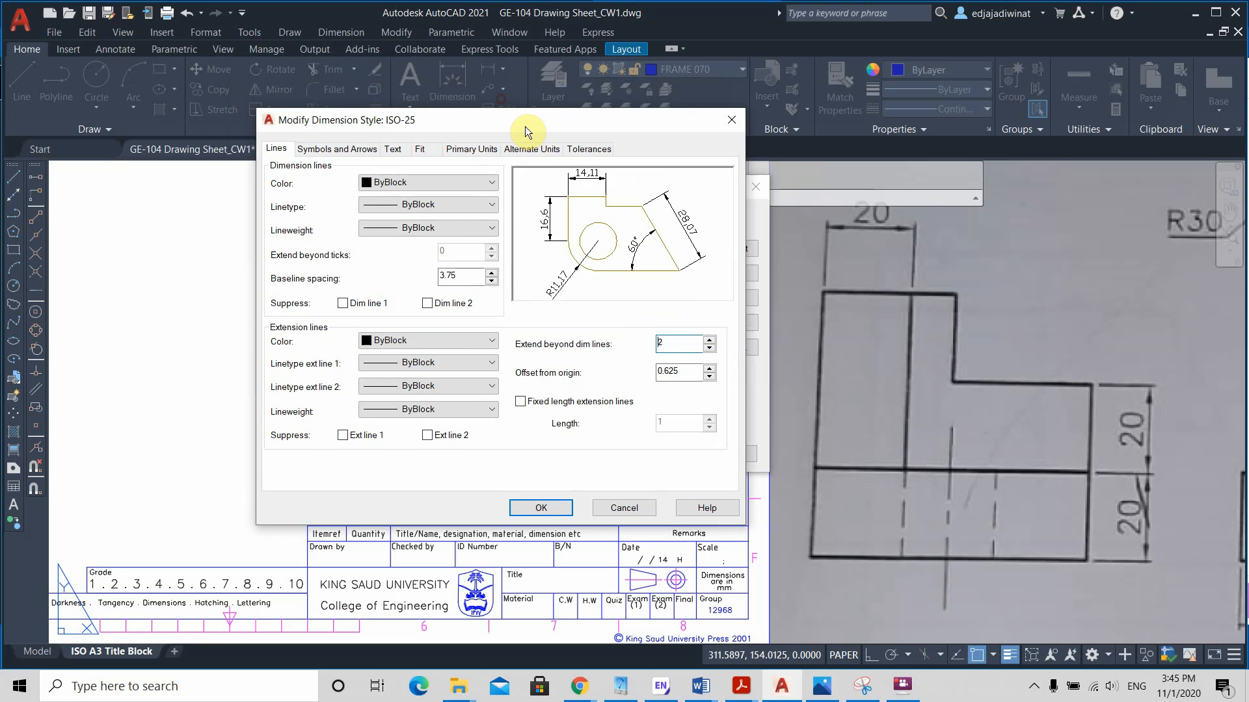
pyautogui.doubleClick(673, 346)
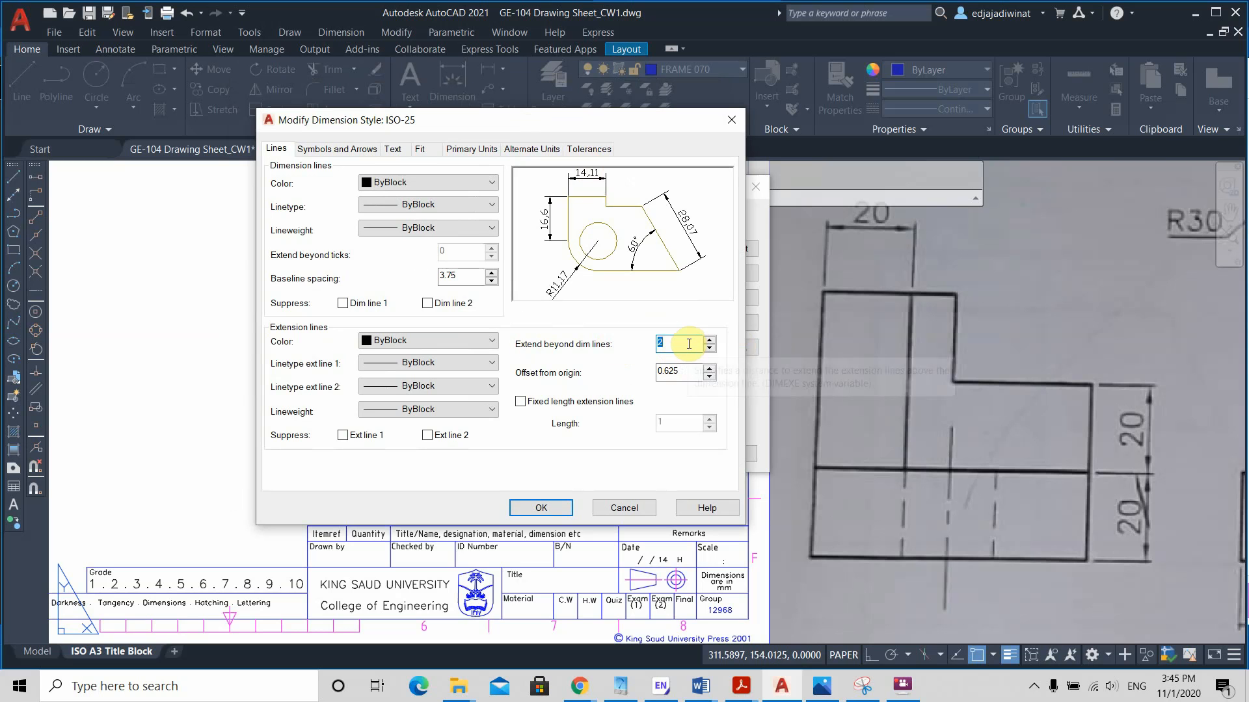
pyautogui.write('5')
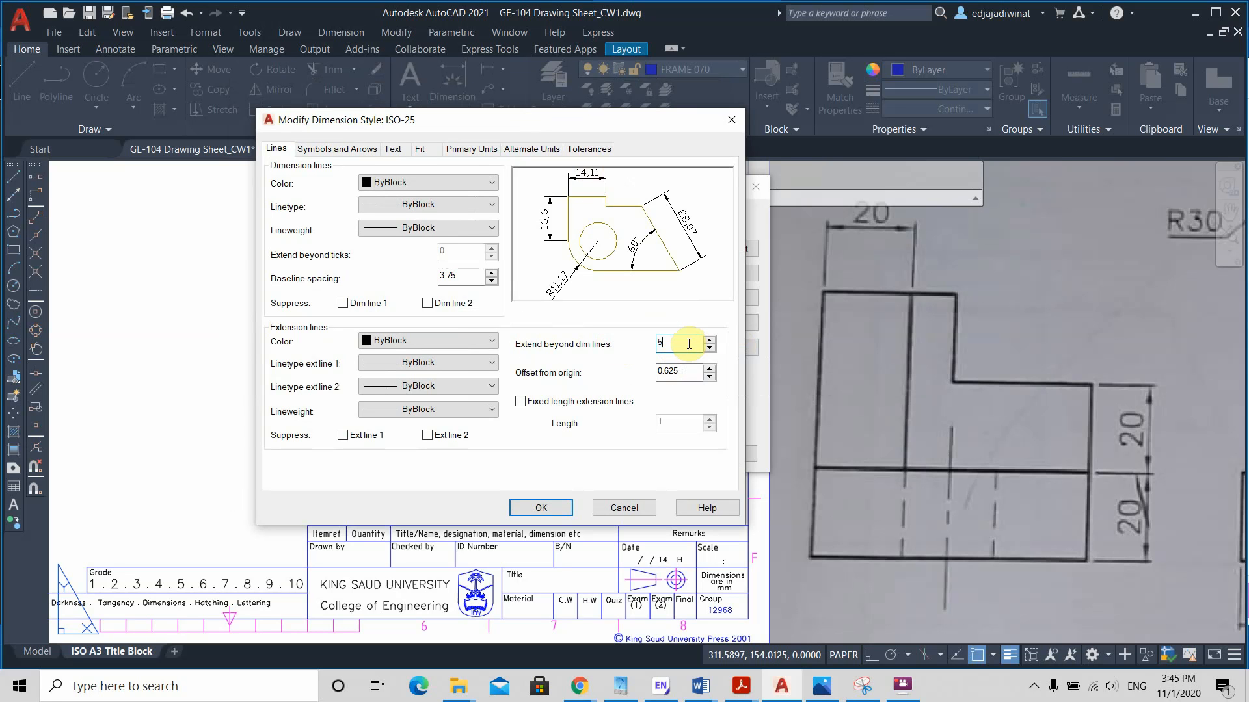
# Set the extension lines' extent beyond the dimension lines to 10 and check the style preview
pyautogui.doubleClick(689, 344)
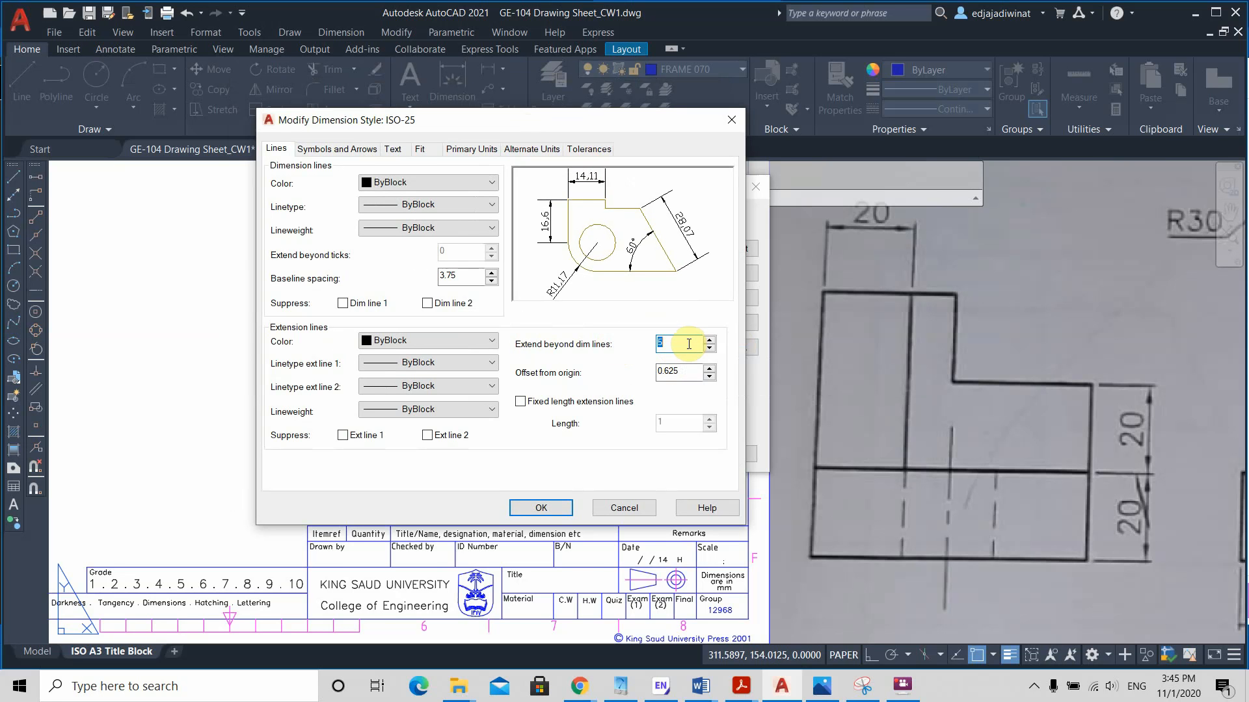
pyautogui.write('10')
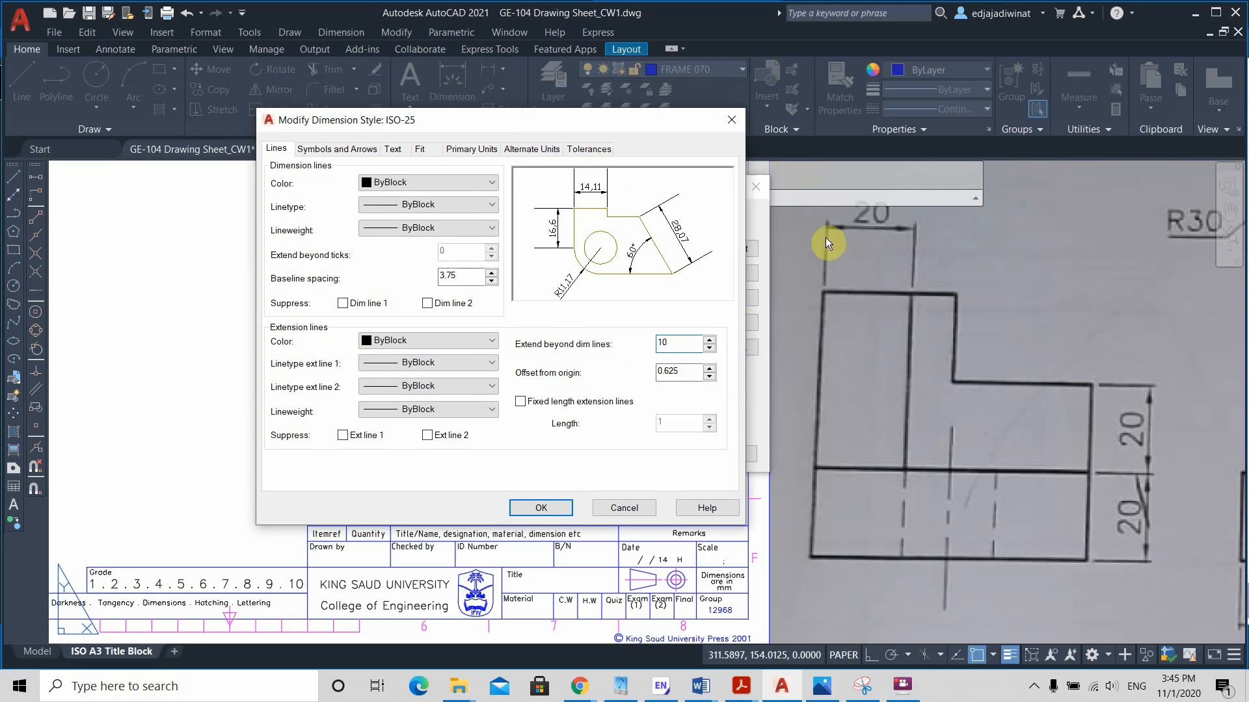
pyautogui.click(702, 262)
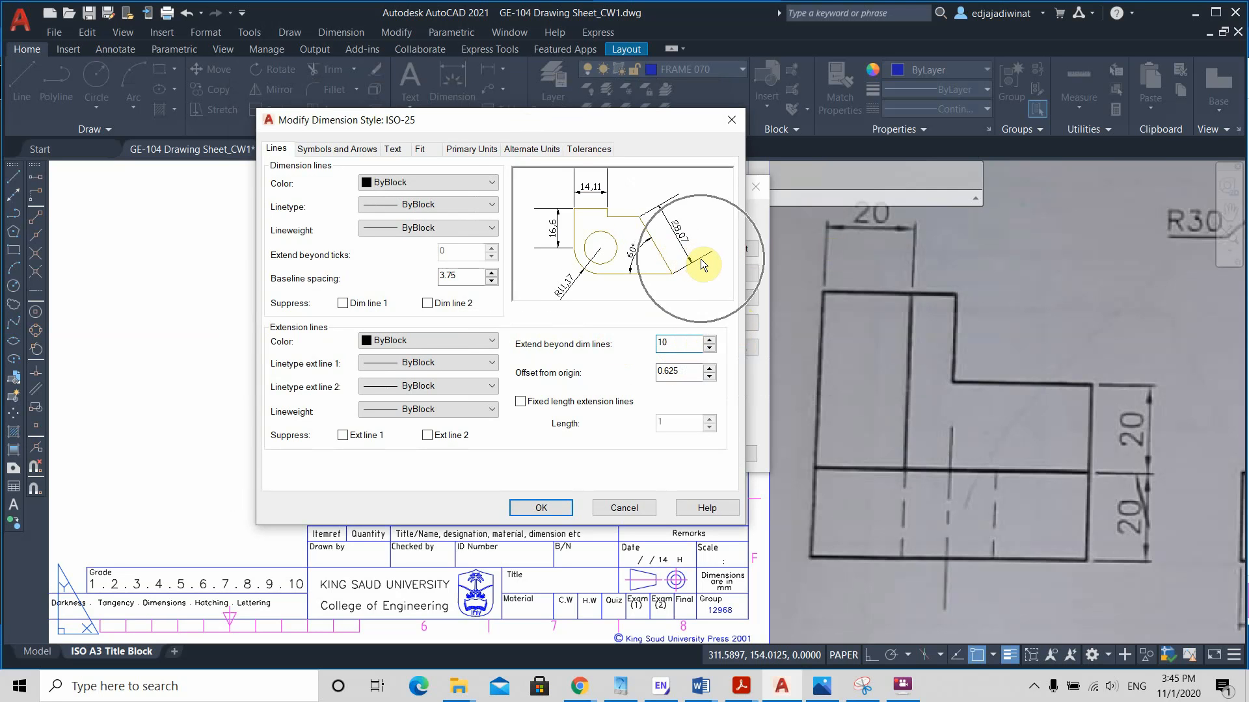
# Set the ISO-25 extension lines to extend 2 beyond the dimension lines
pyautogui.click(701, 259)
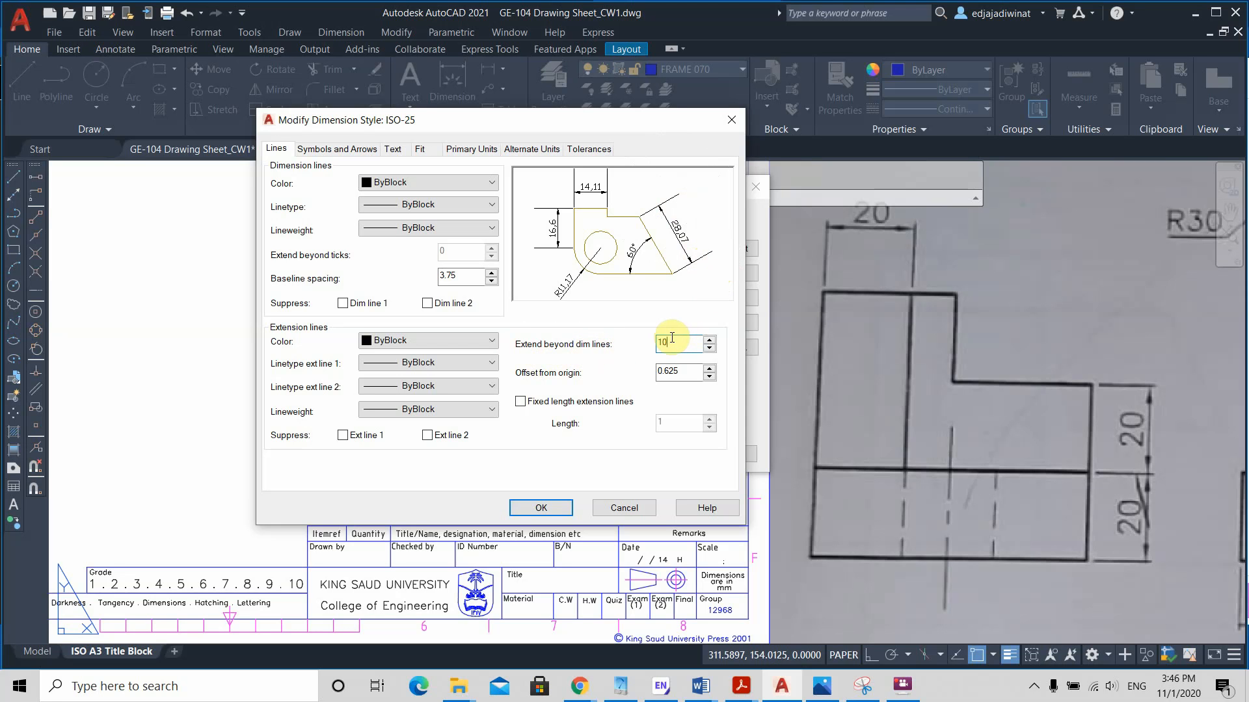
pyautogui.press('BackSpace')
pyautogui.press('BackSpace')
pyautogui.write('2')
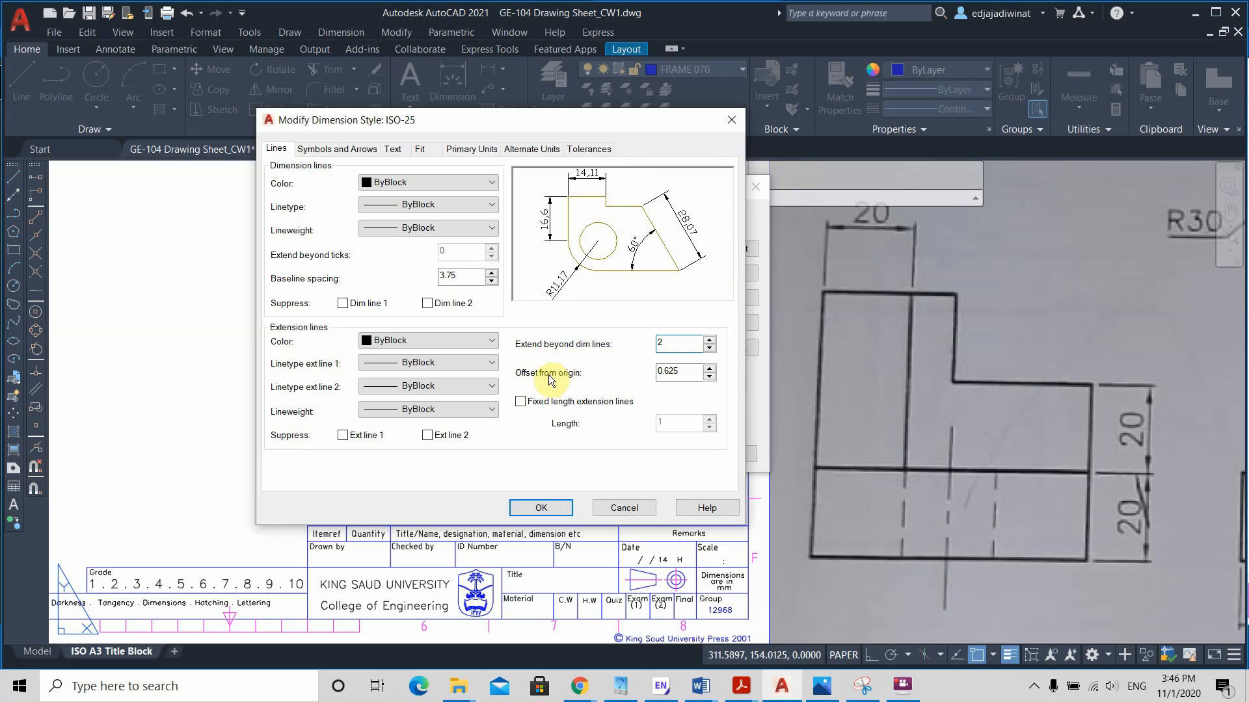
# Try an extension line offset from origin of 5 and check the gap in the style preview
pyautogui.doubleClick(686, 371)
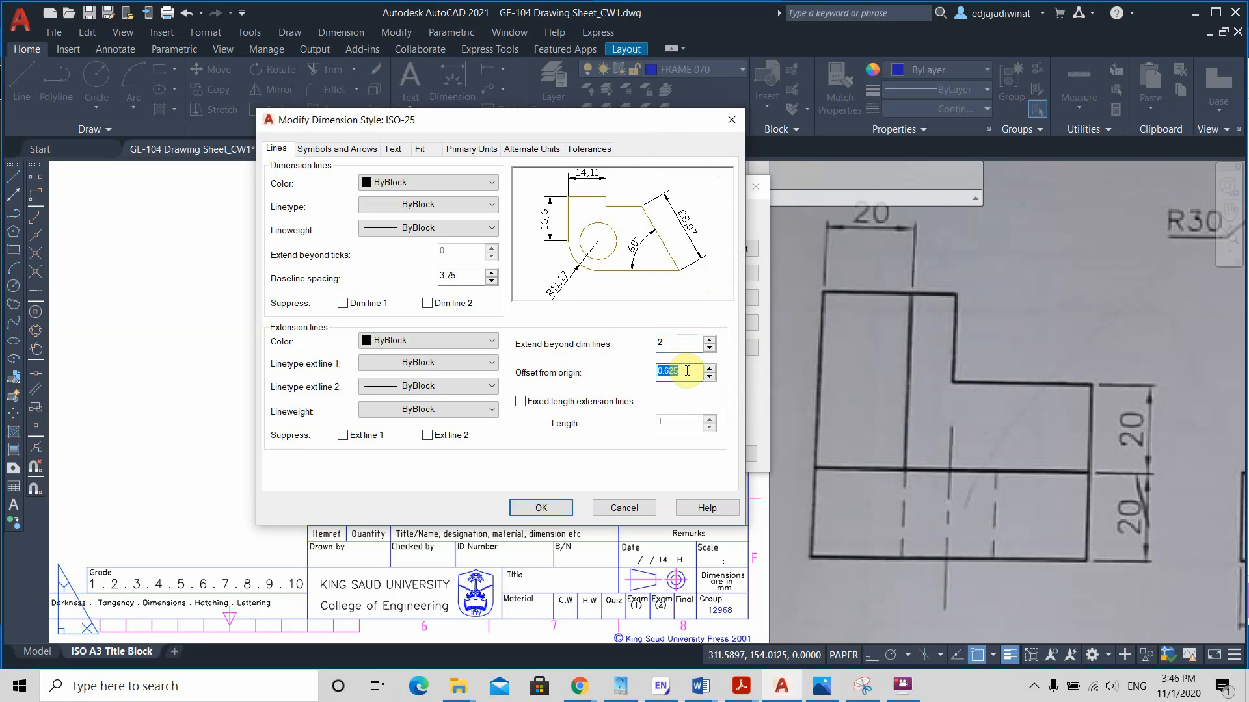
pyautogui.write('5')
pyautogui.click(685, 272)
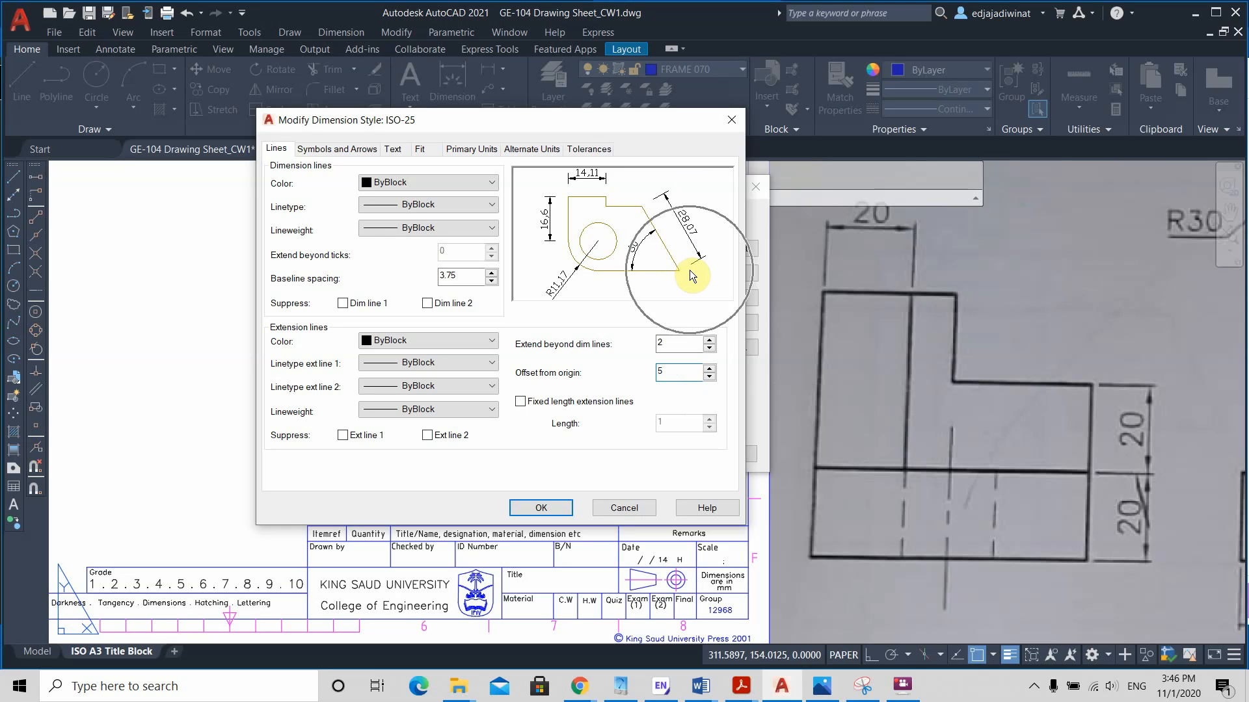
pyautogui.click(688, 273)
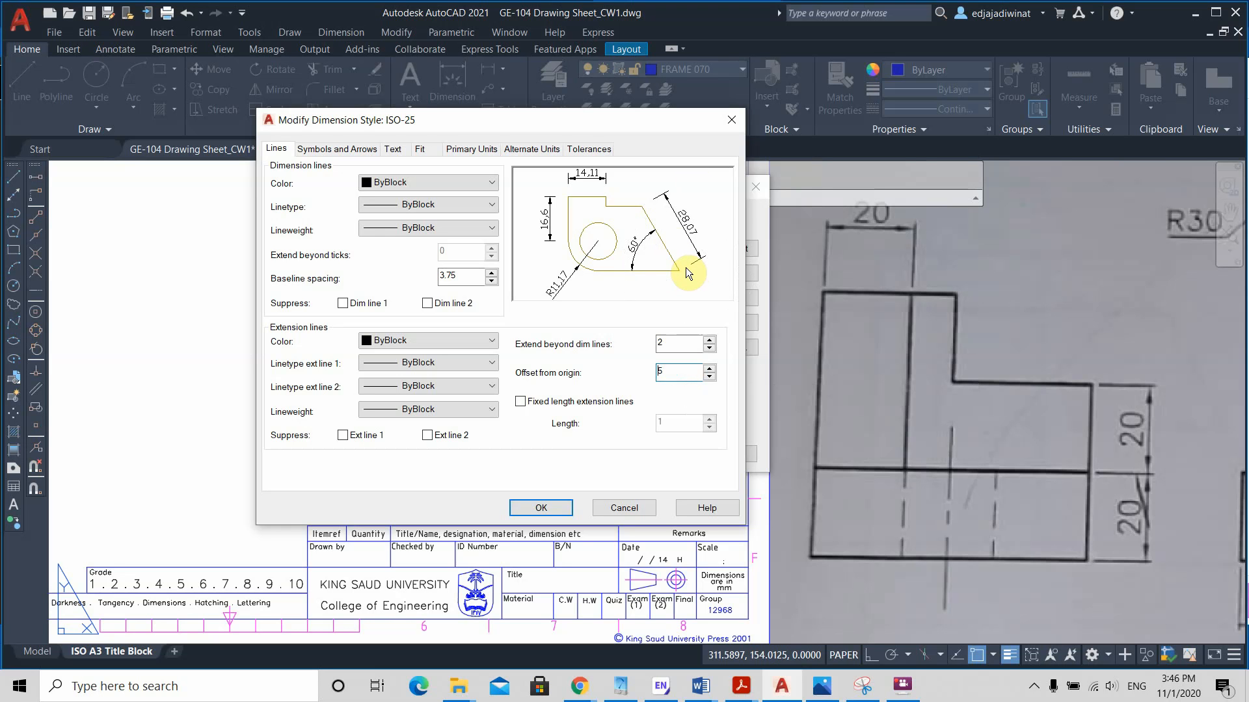
pyautogui.click(646, 204)
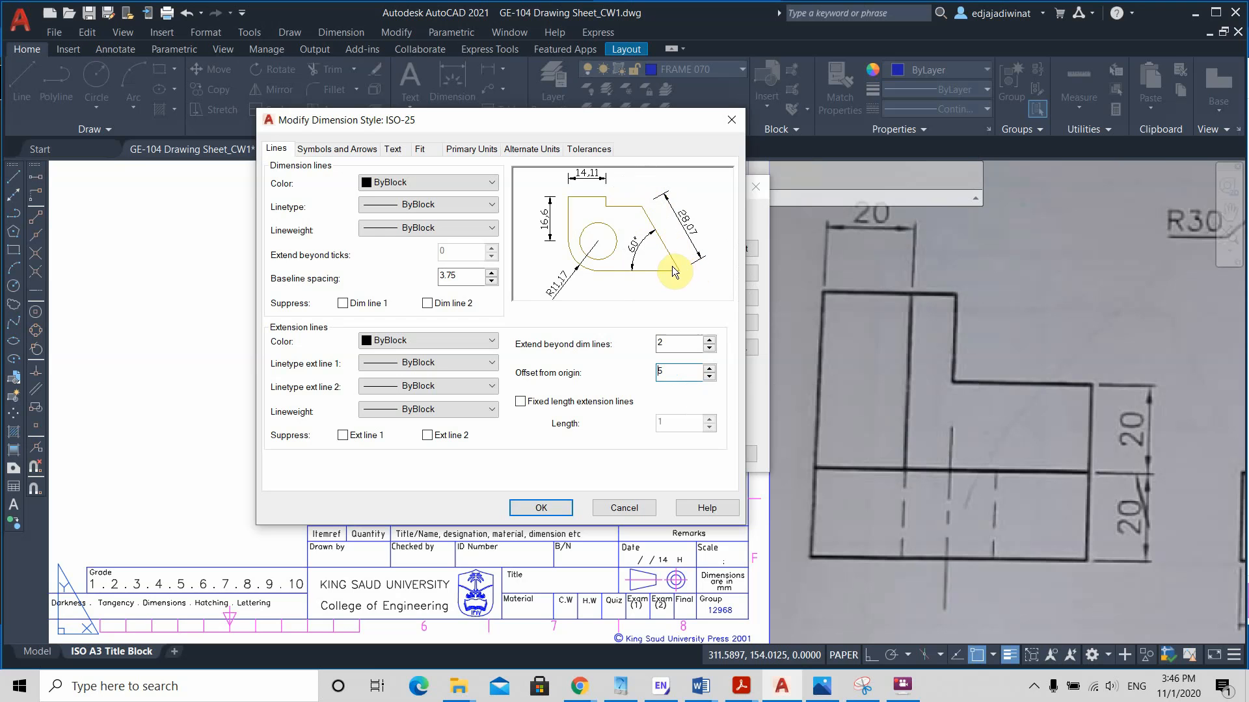
# Set the extension lines' offset from origin to 2 in the ISO-25 style
pyautogui.doubleClick(662, 371)
pyautogui.write('2')
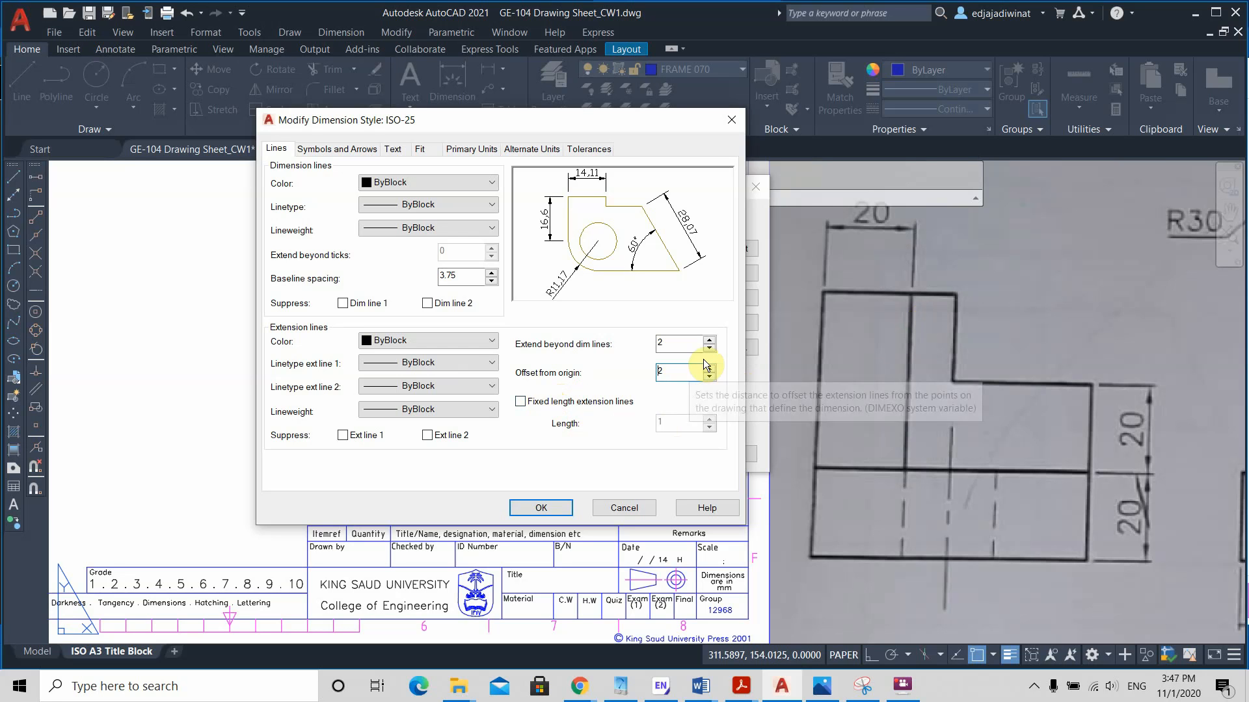
# Set the ISO-25 style's arrow size to 4 and its center mark size to 1.5
pyautogui.click(347, 150)
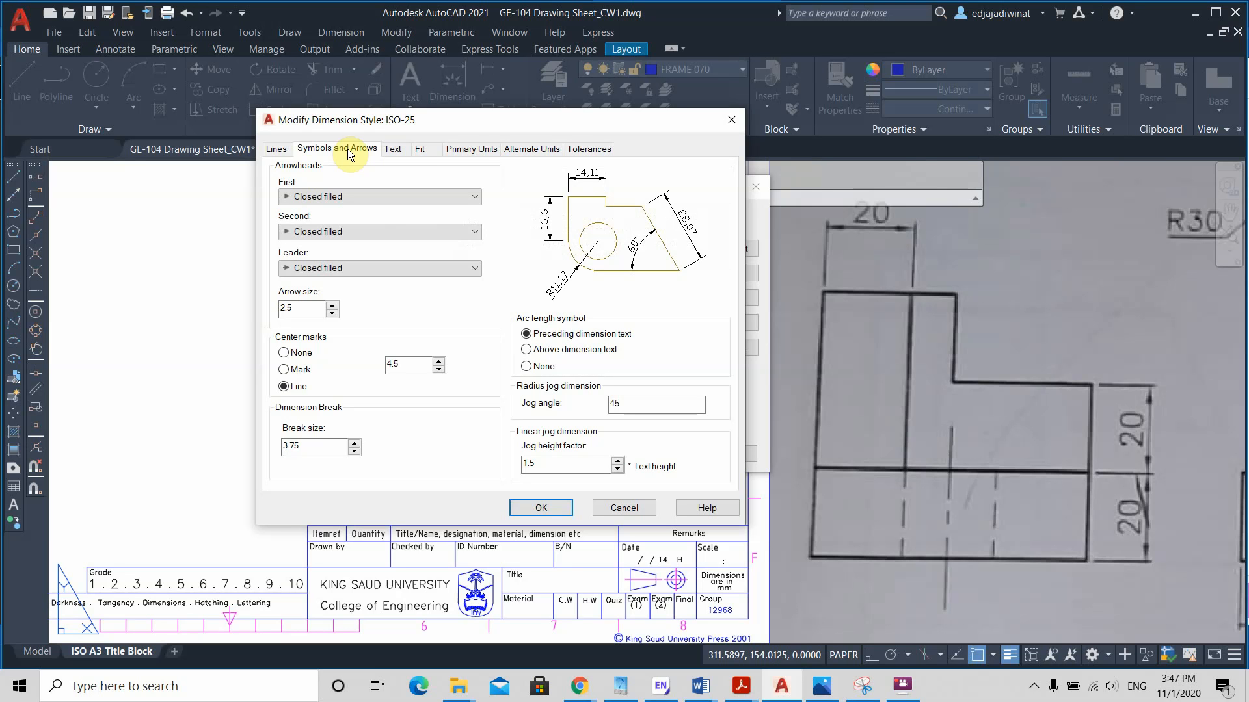
pyautogui.doubleClick(303, 311)
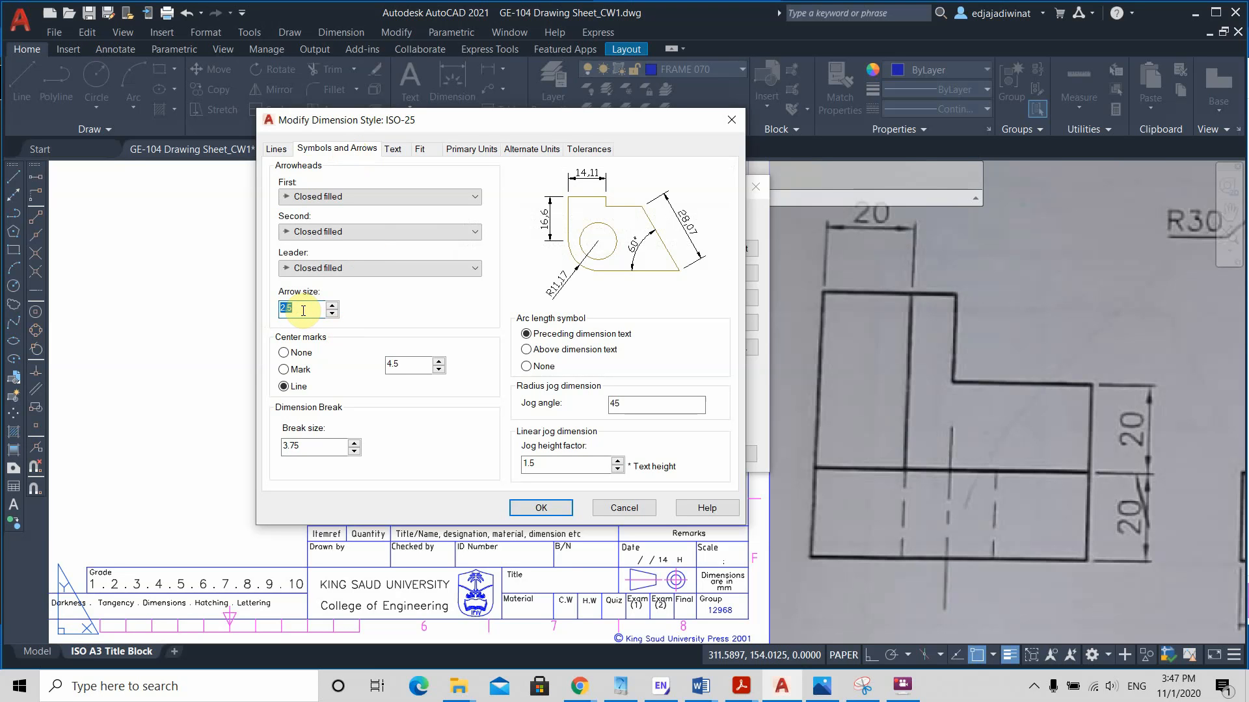
pyautogui.write('4')
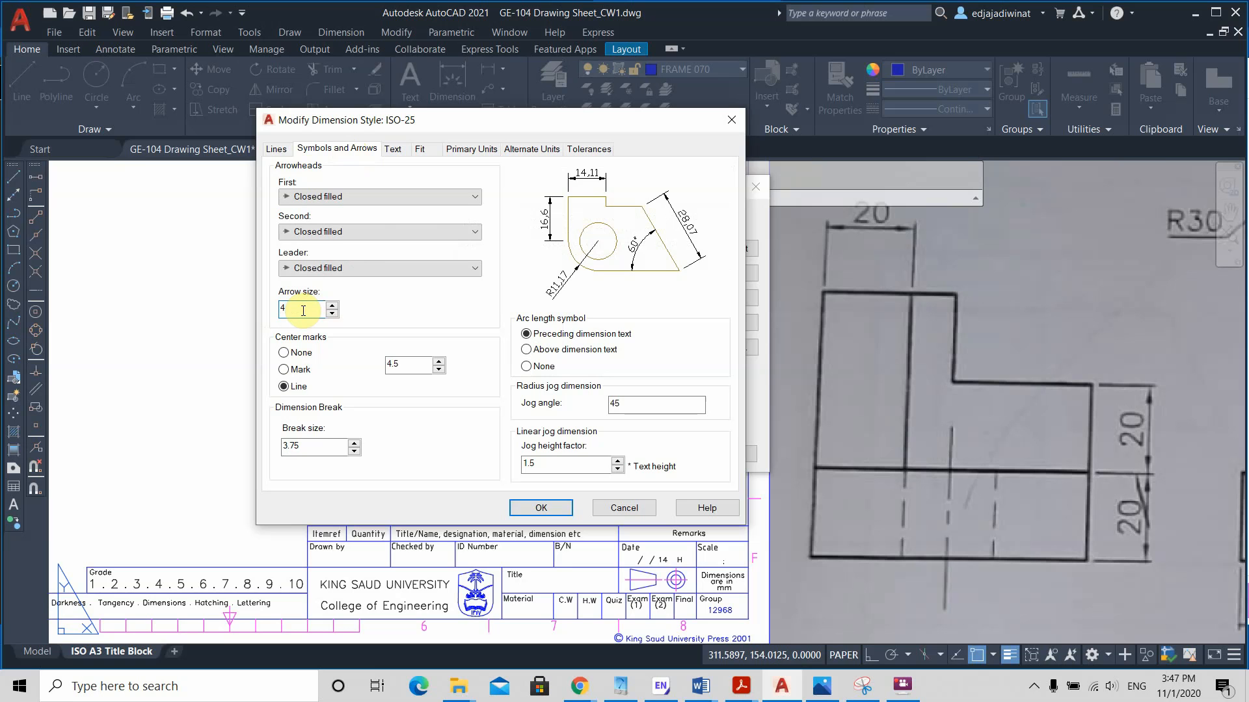
pyautogui.doubleClick(402, 366)
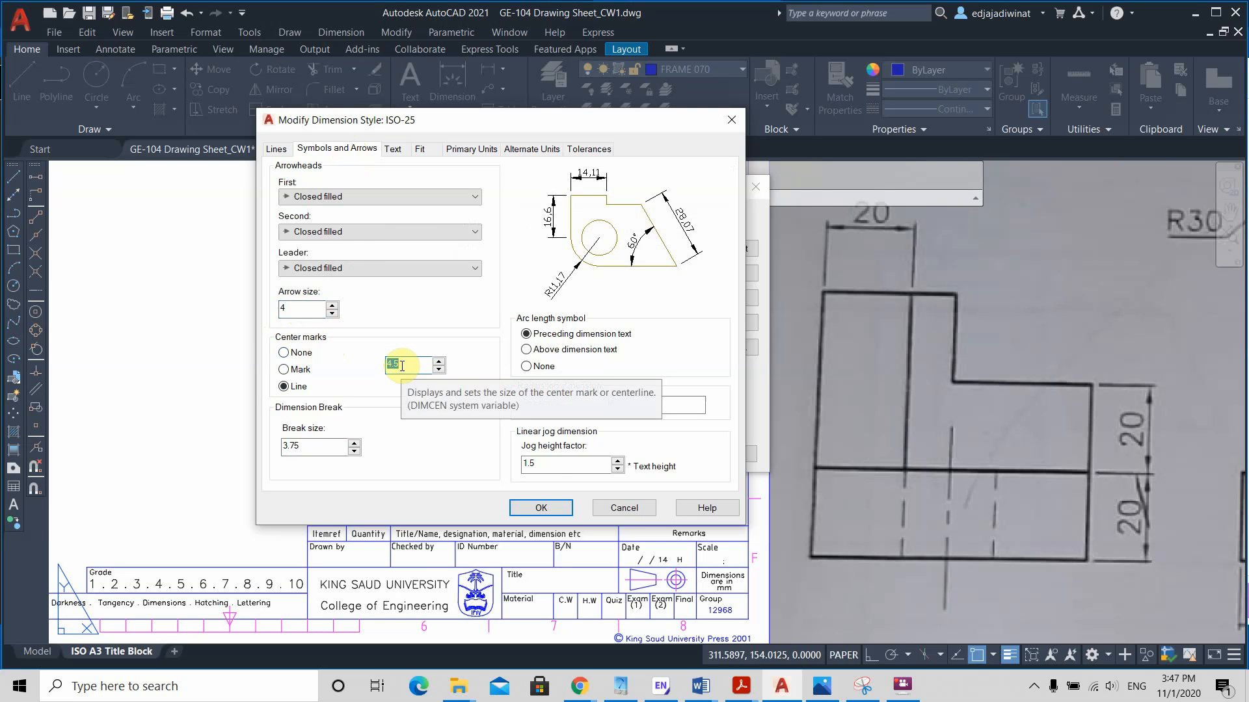
pyautogui.write('1.')
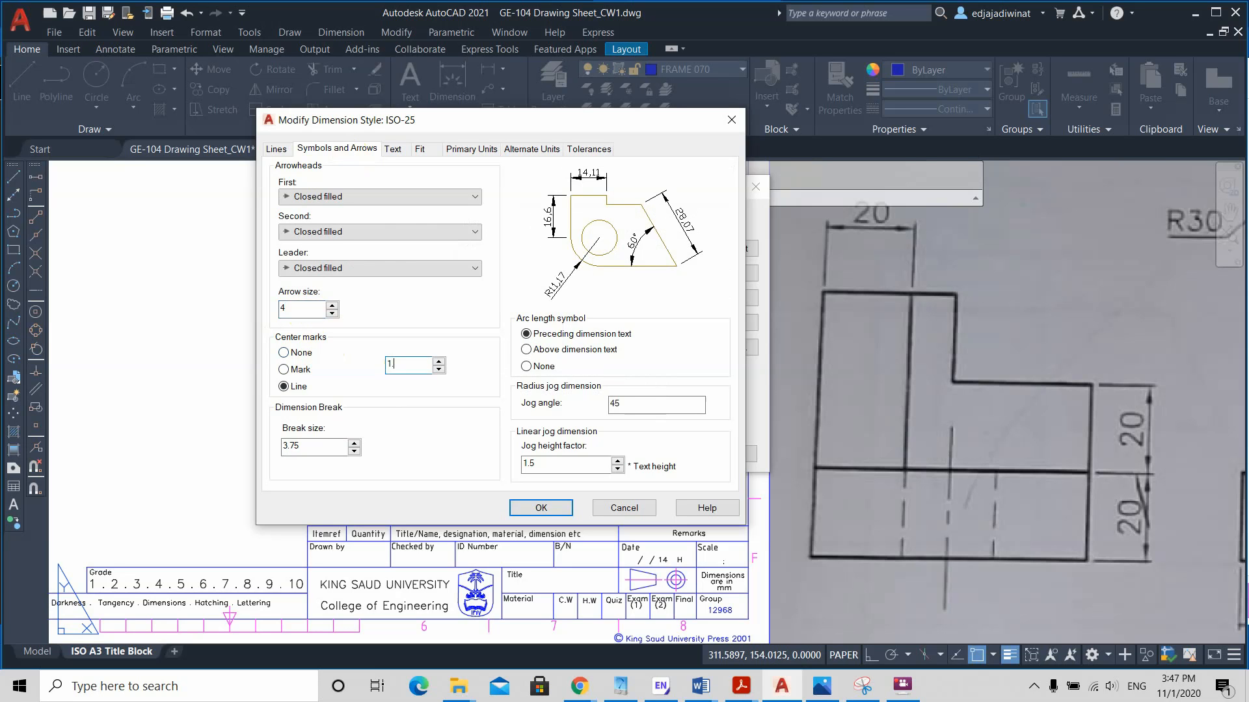
pyautogui.write('5')
# Set the dimension text height to 4 and the text alignment to ISO standard
pyautogui.click(394, 152)
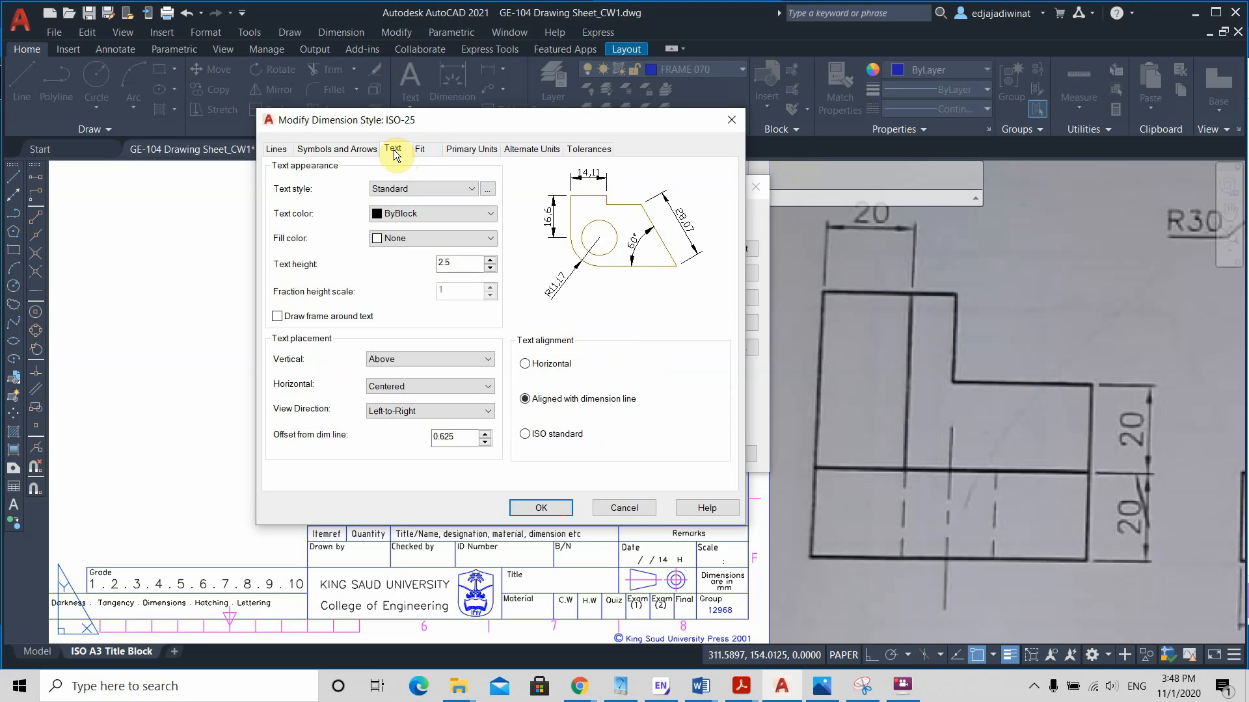
pyautogui.doubleClick(467, 266)
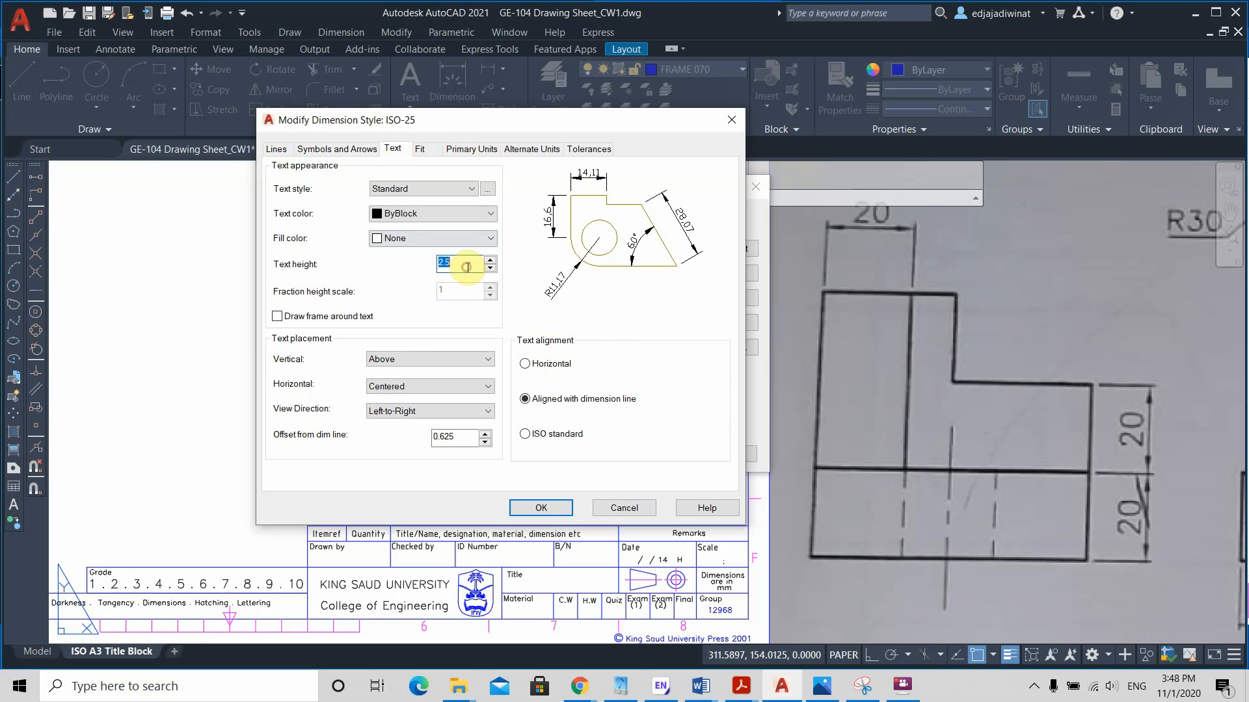
pyautogui.write('4')
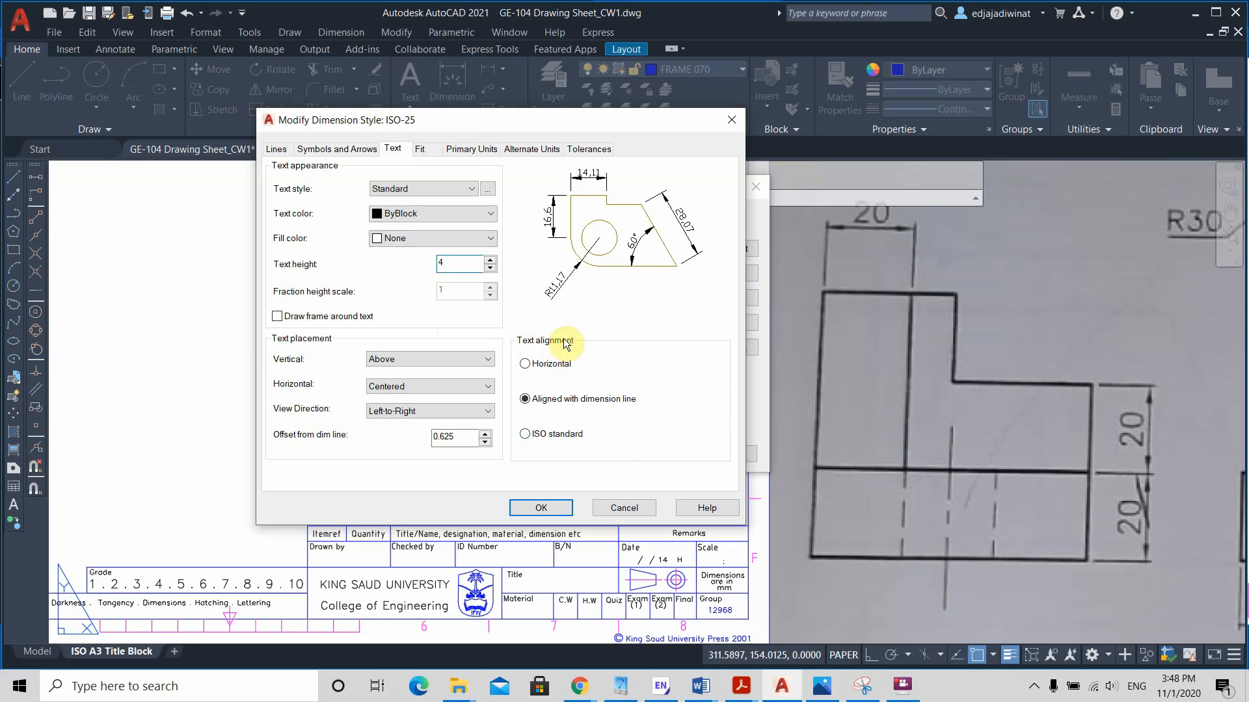
pyautogui.click(525, 434)
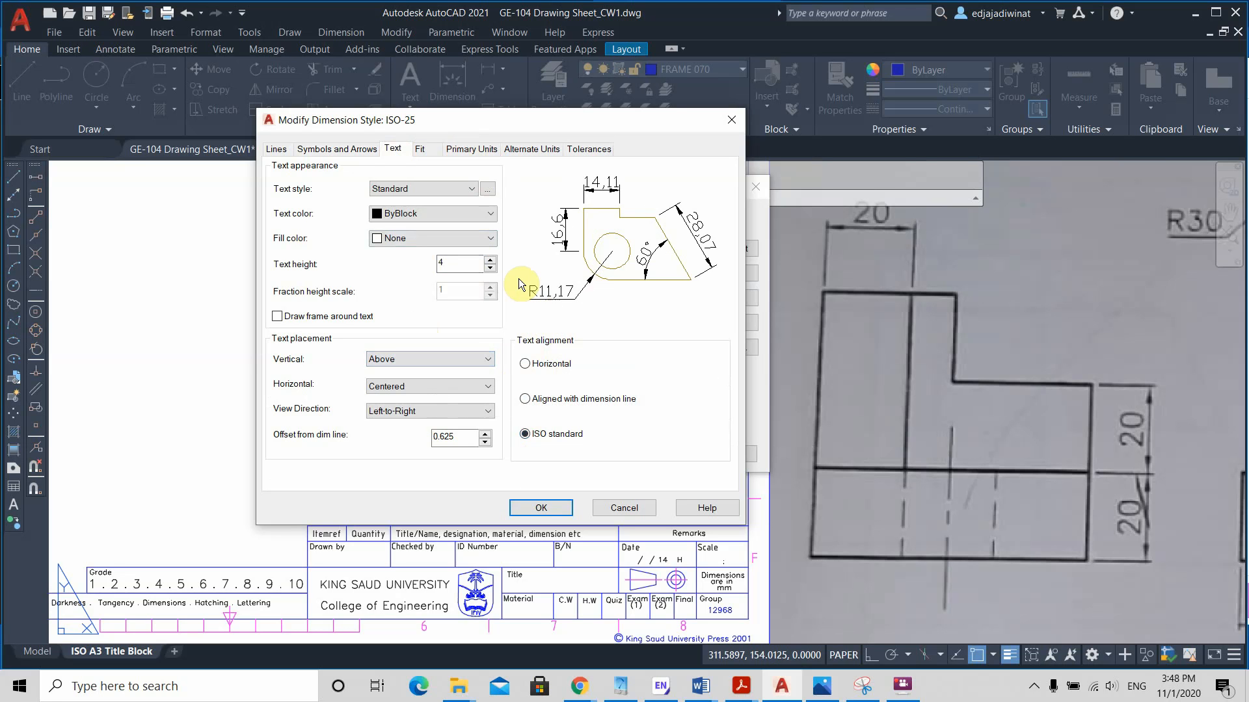
pyautogui.click(901, 684)
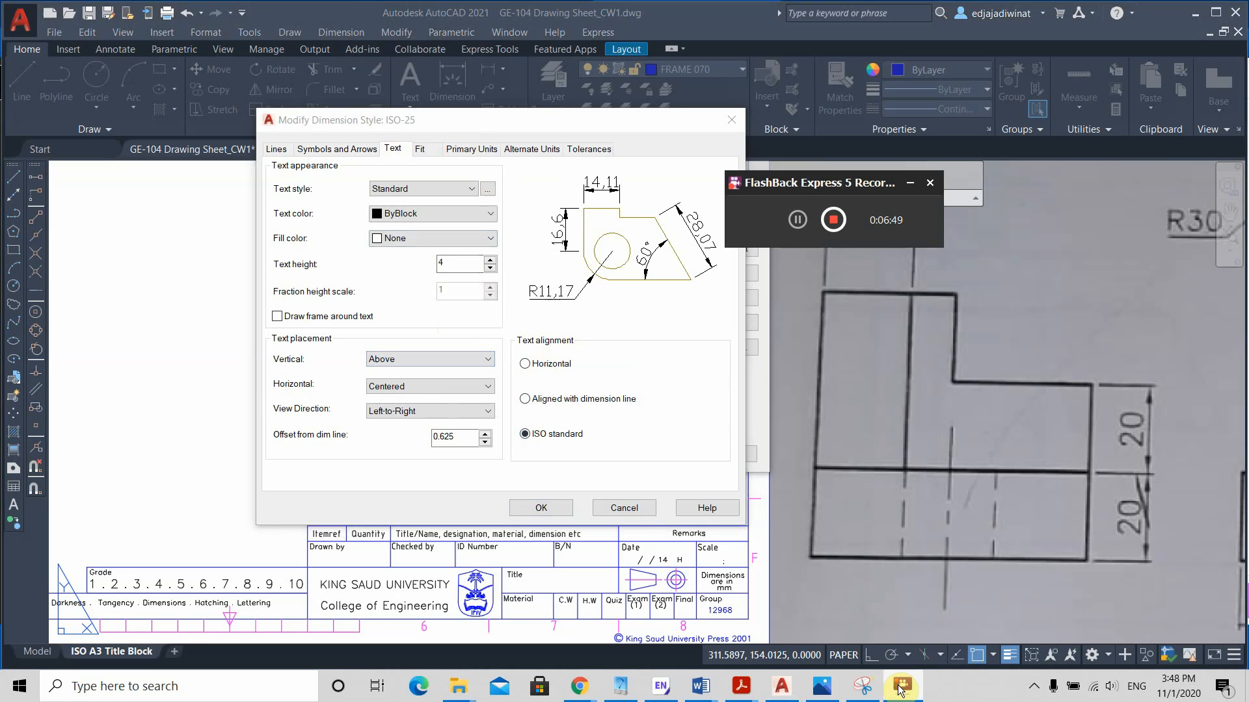
pyautogui.click(900, 687)
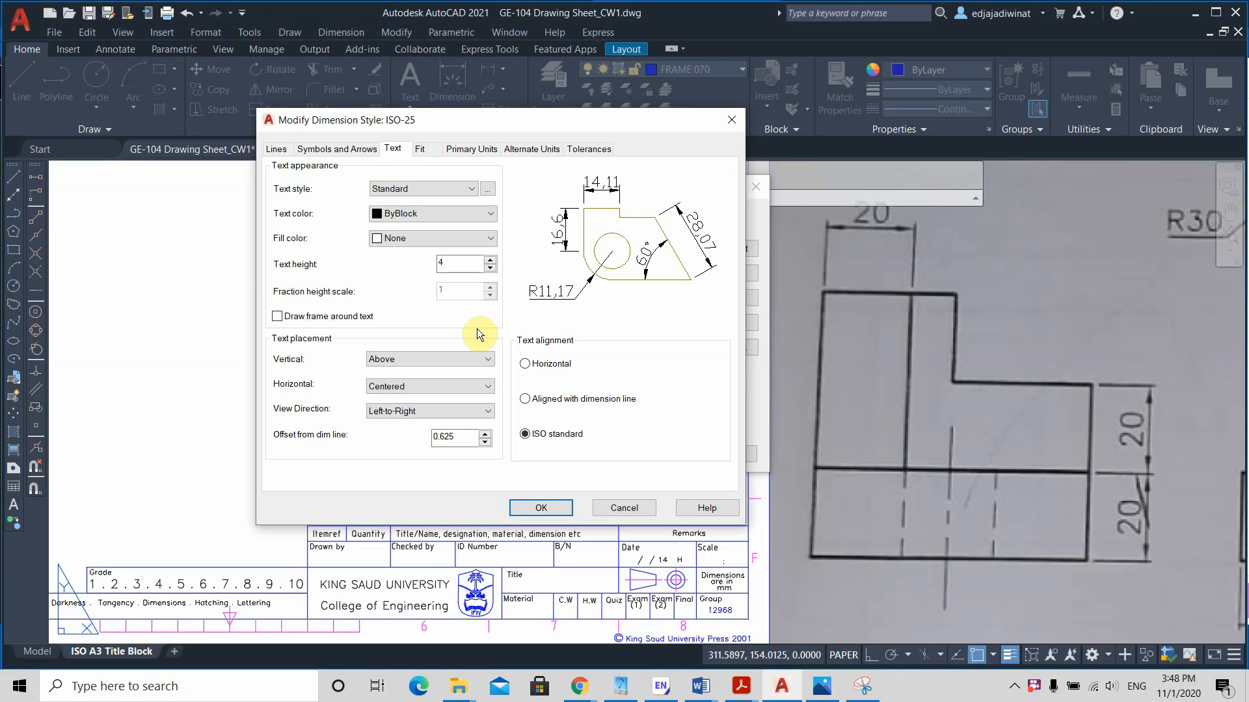
# Set the precision of the style's linear dimensions to 0 decimal places
pyautogui.click(458, 148)
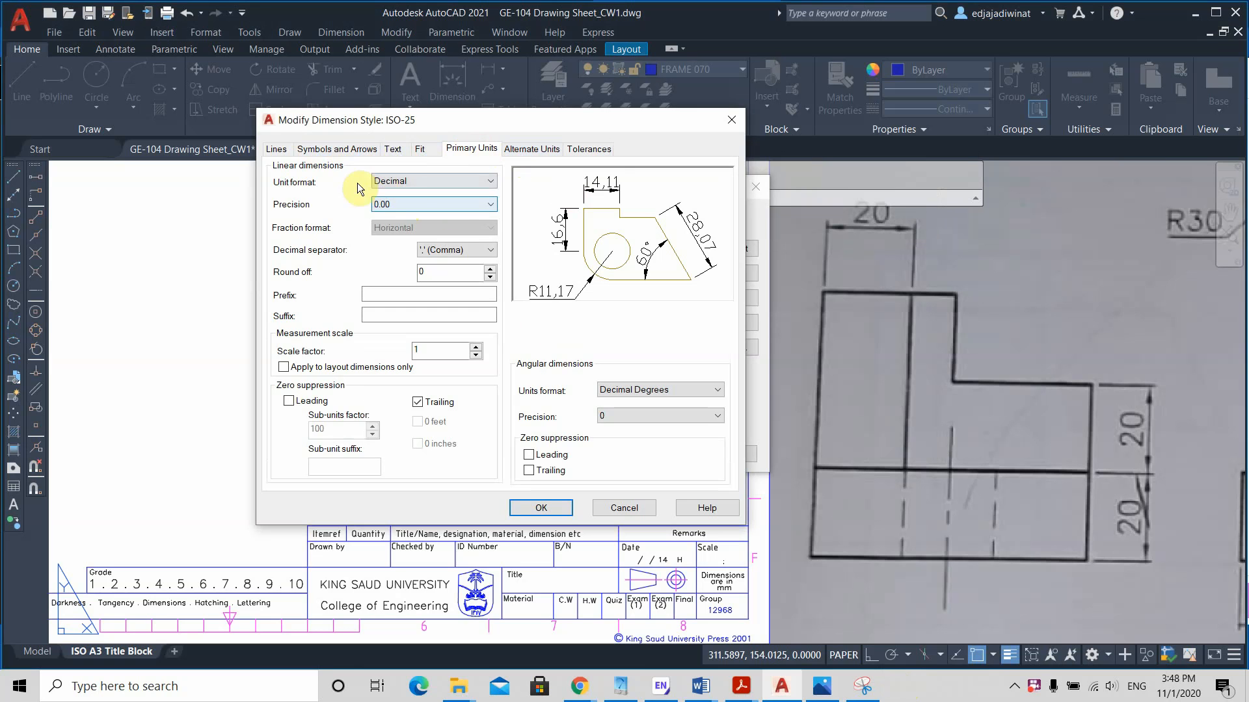
pyautogui.click(451, 205)
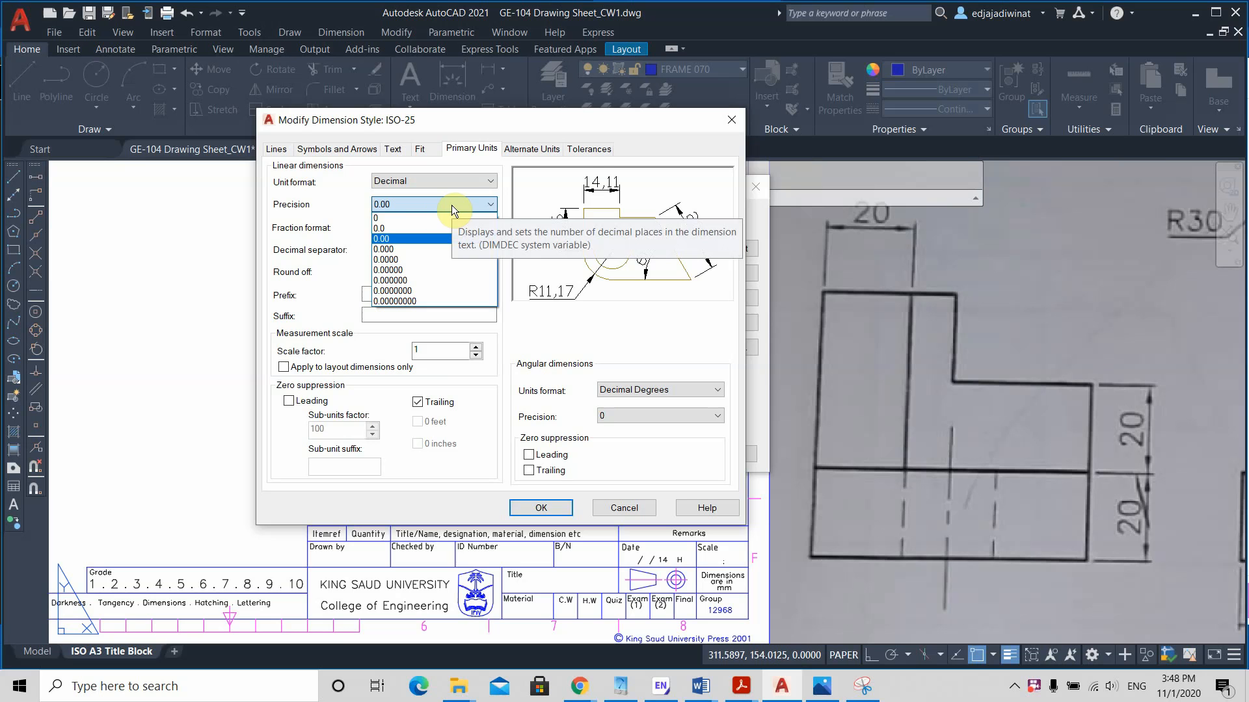
pyautogui.click(386, 217)
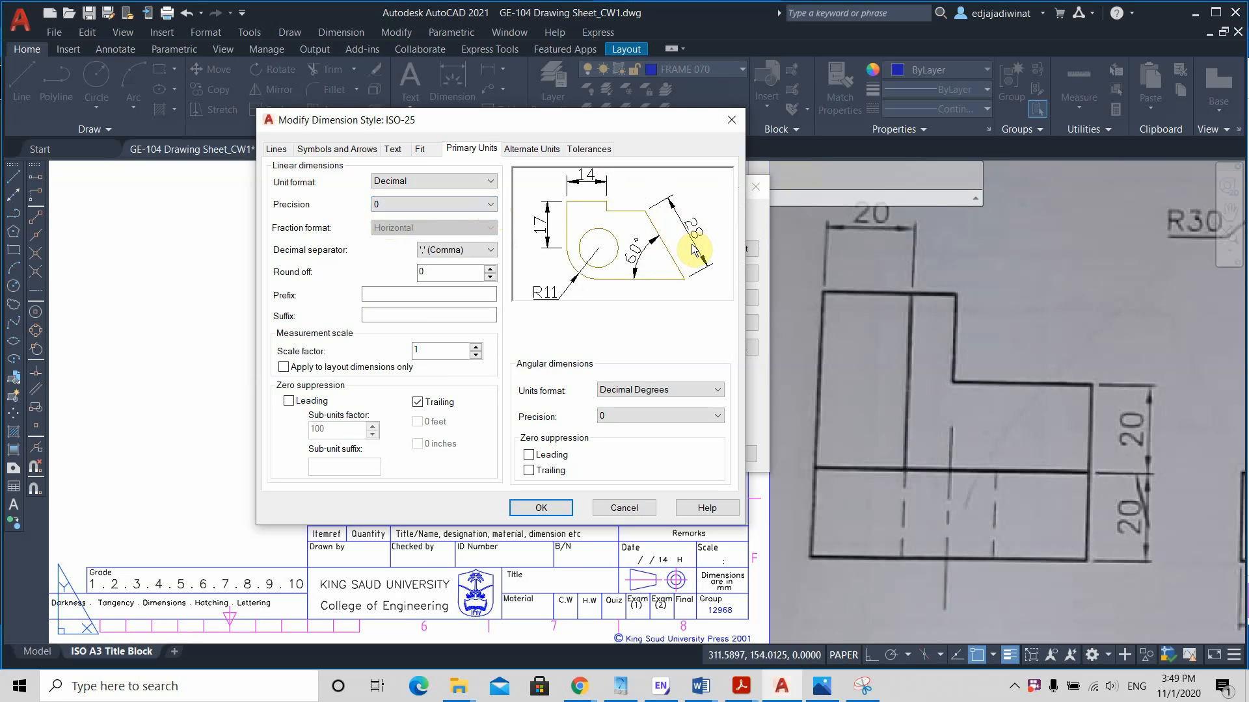
# Try a linear precision of 0.0, compare it in the preview, and return the precision to 0
pyautogui.click(489, 204)
pyautogui.click(404, 228)
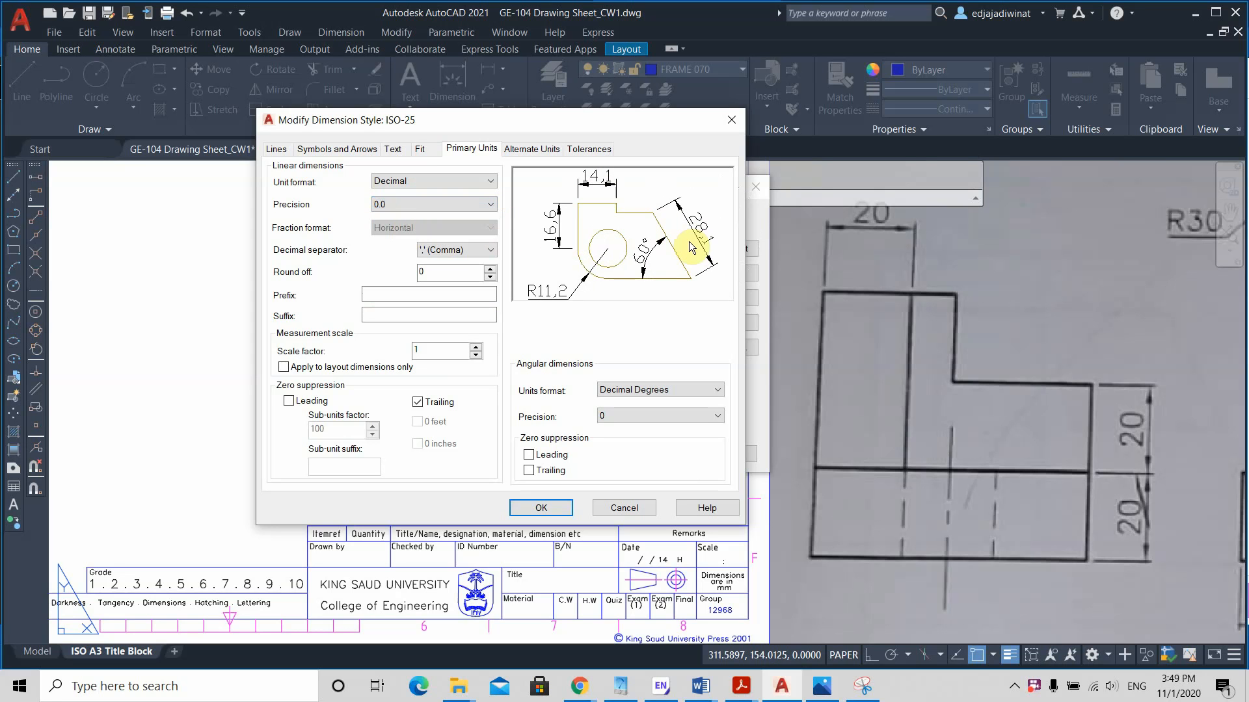
pyautogui.click(462, 203)
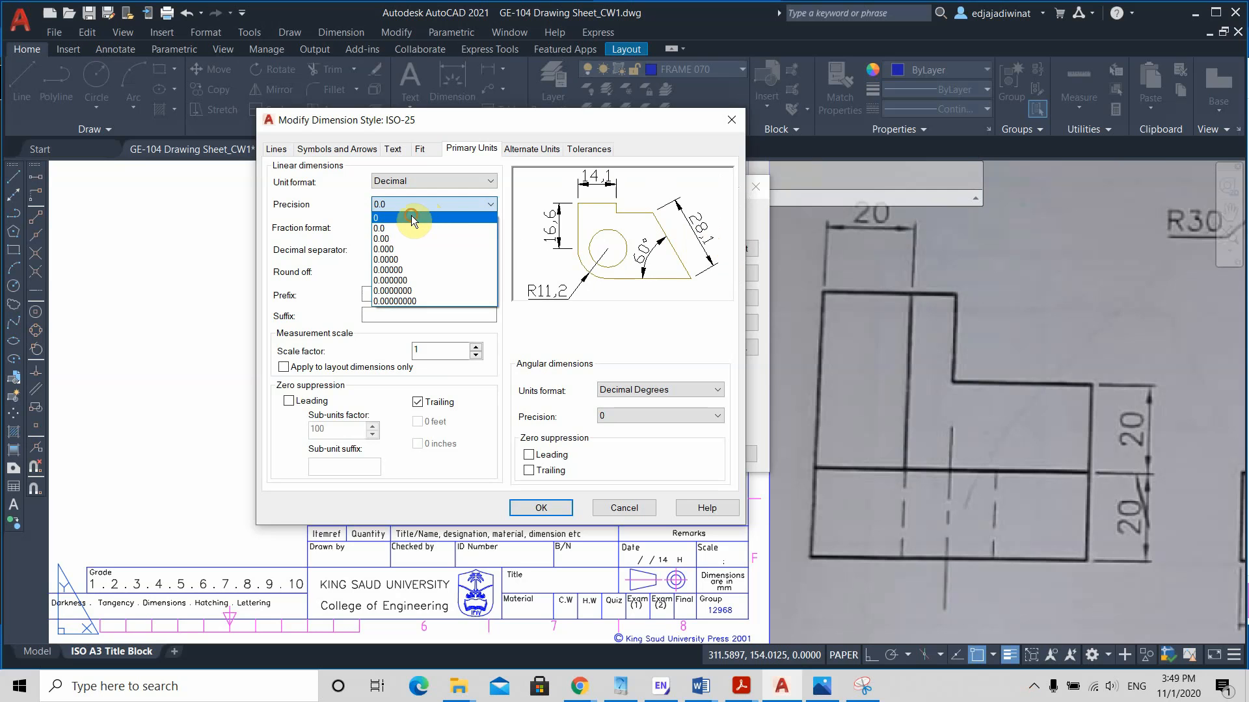
pyautogui.click(411, 216)
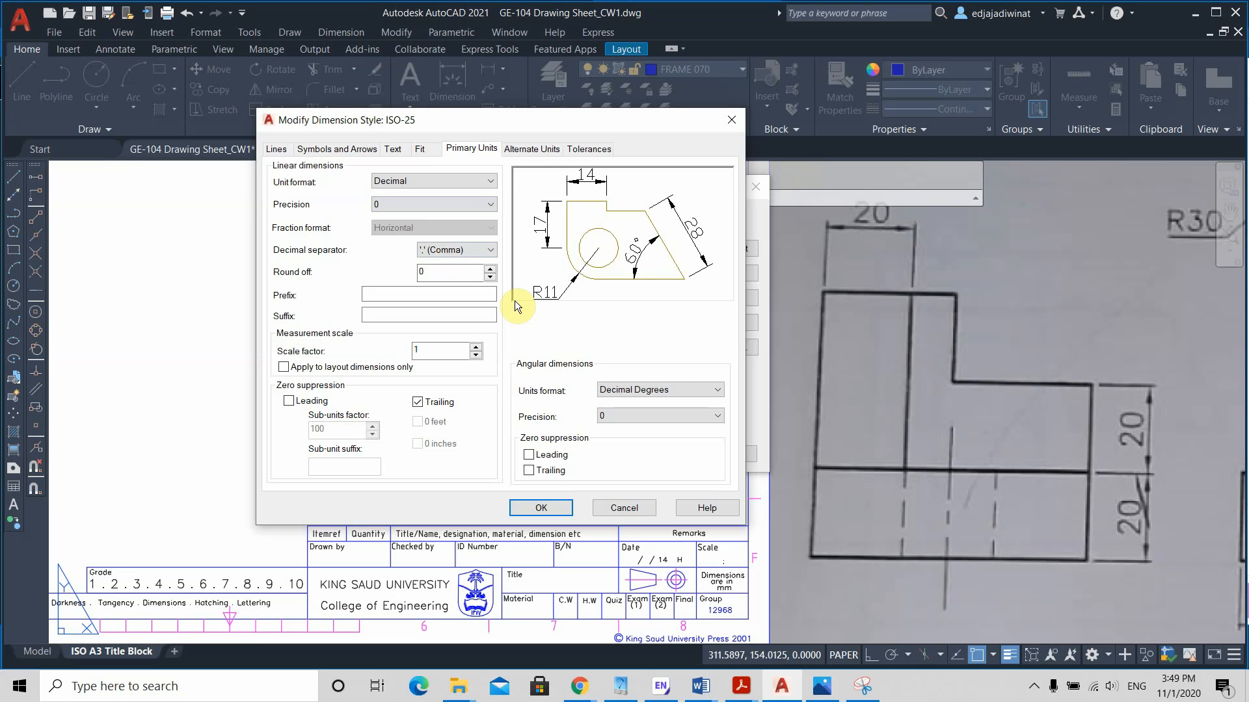
# Set the dimension lines' baseline spacing to 5, apply the ISO-25 changes and close the Dimension Style Manager
pyautogui.click(528, 149)
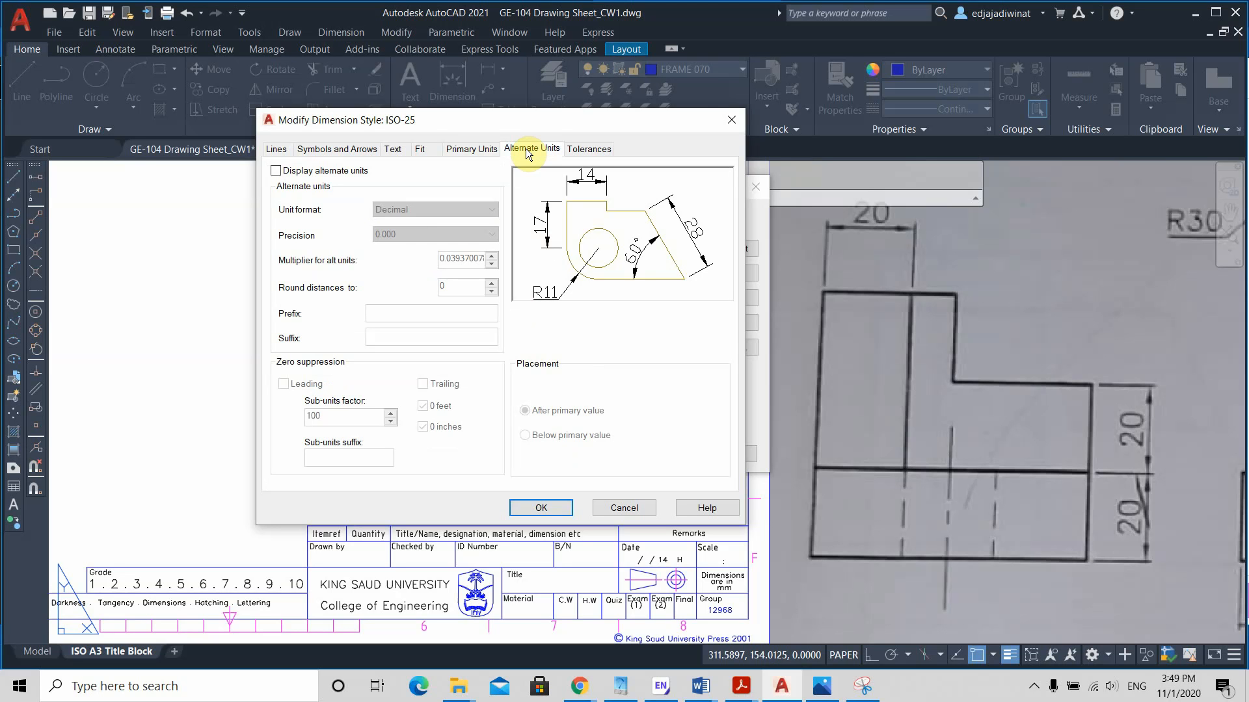
pyautogui.click(446, 149)
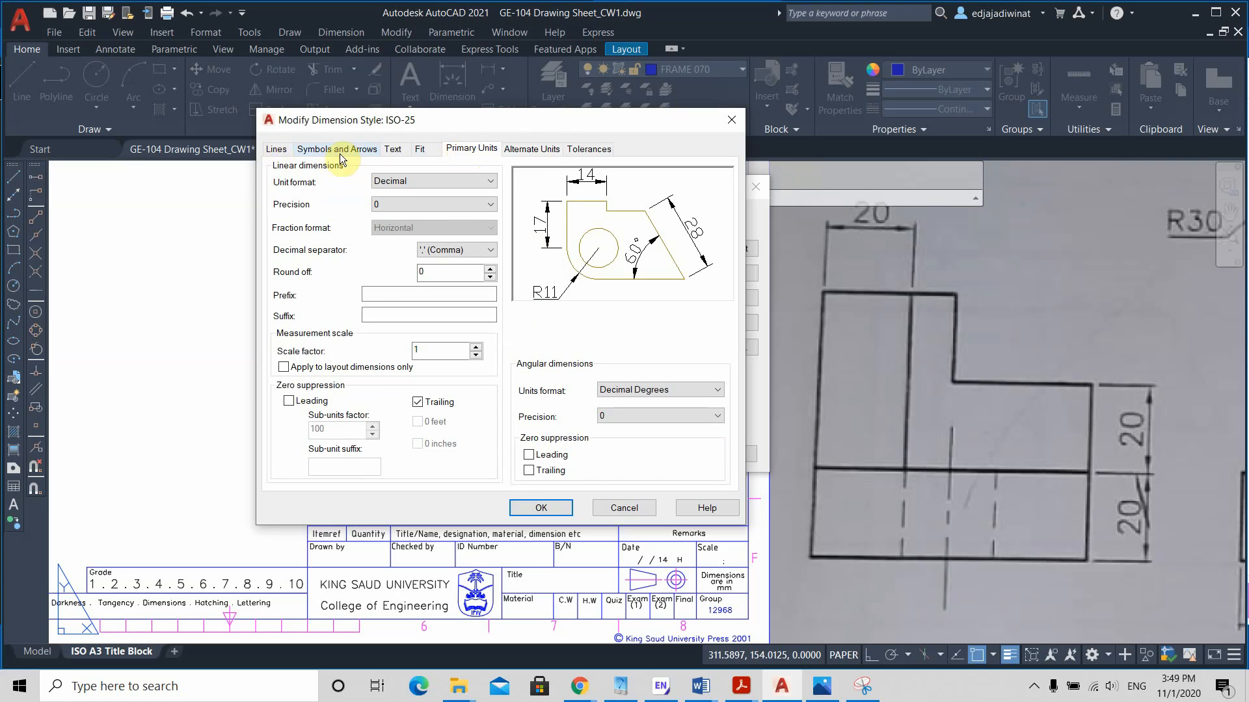
pyautogui.click(275, 149)
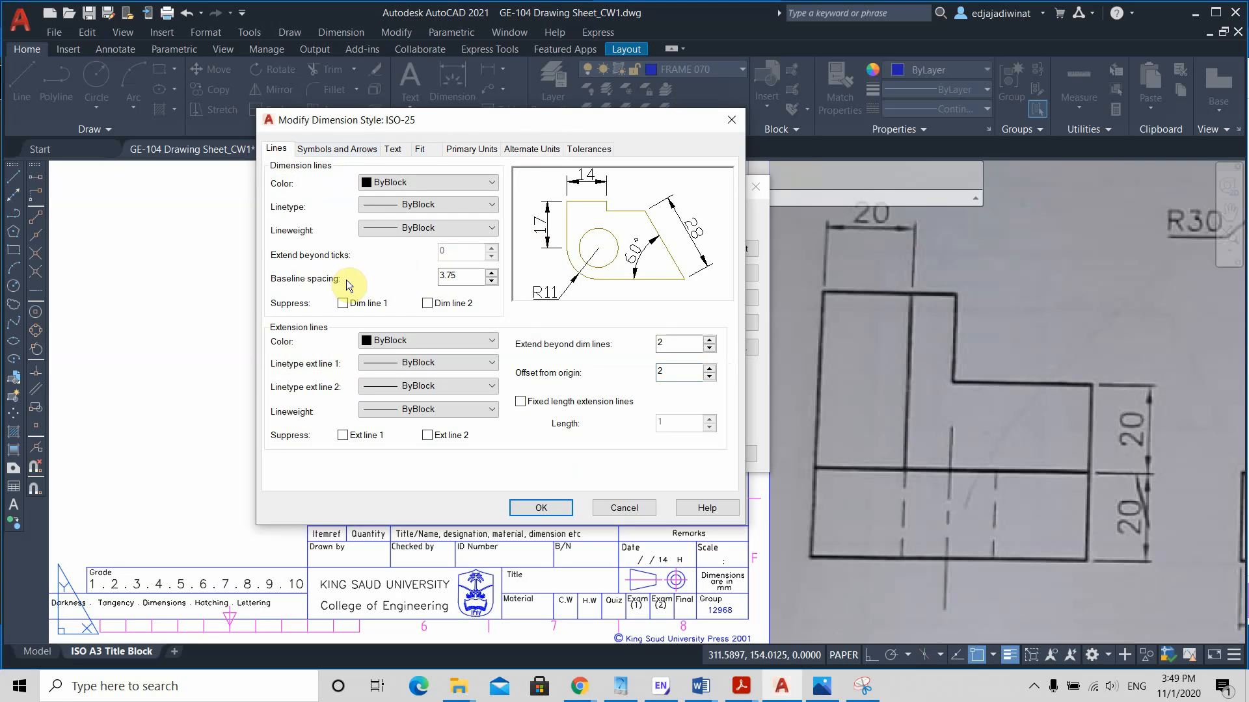
pyautogui.click(475, 274)
pyautogui.moveTo(501, 126); pyautogui.dragTo(492, 107)
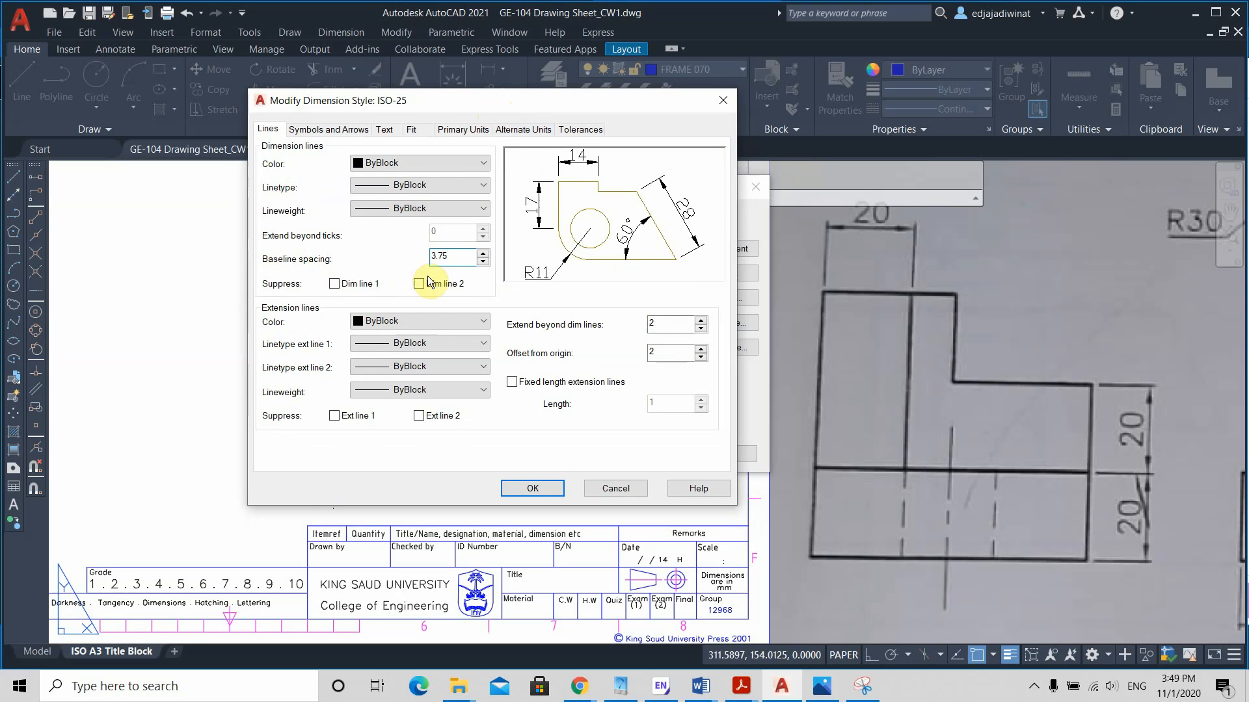
pyautogui.doubleClick(456, 259)
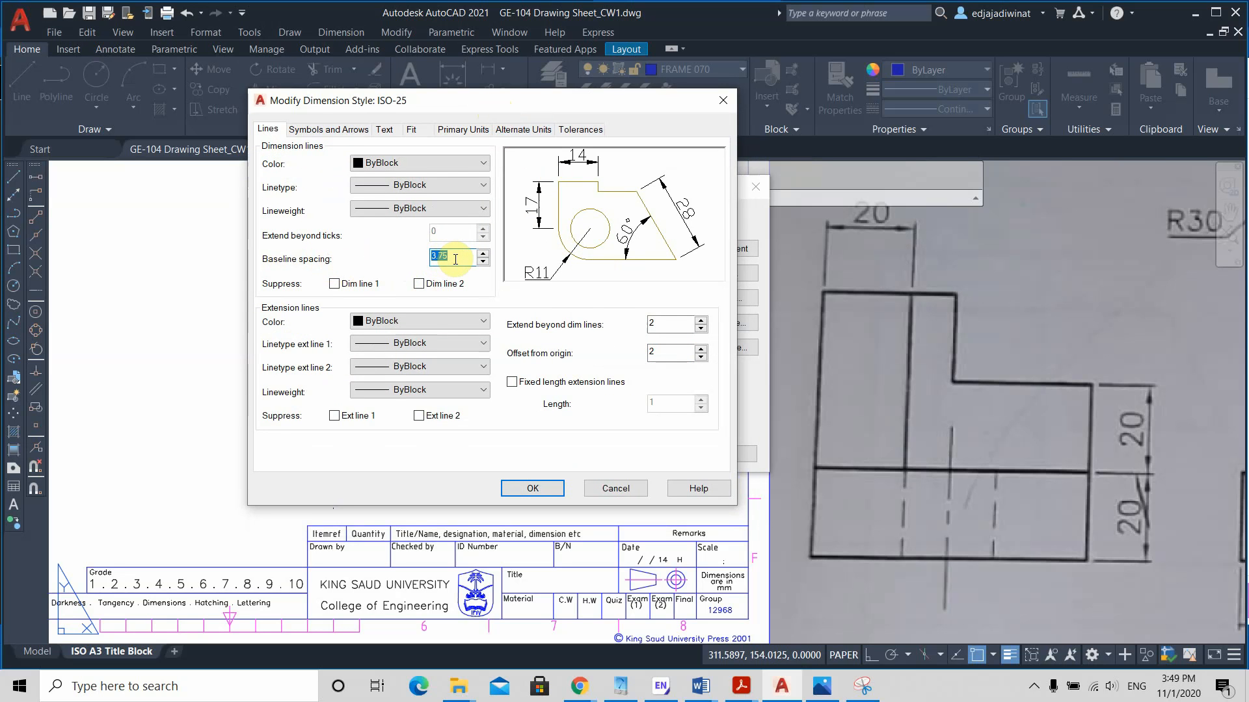
pyautogui.write('5')
pyautogui.click(453, 255)
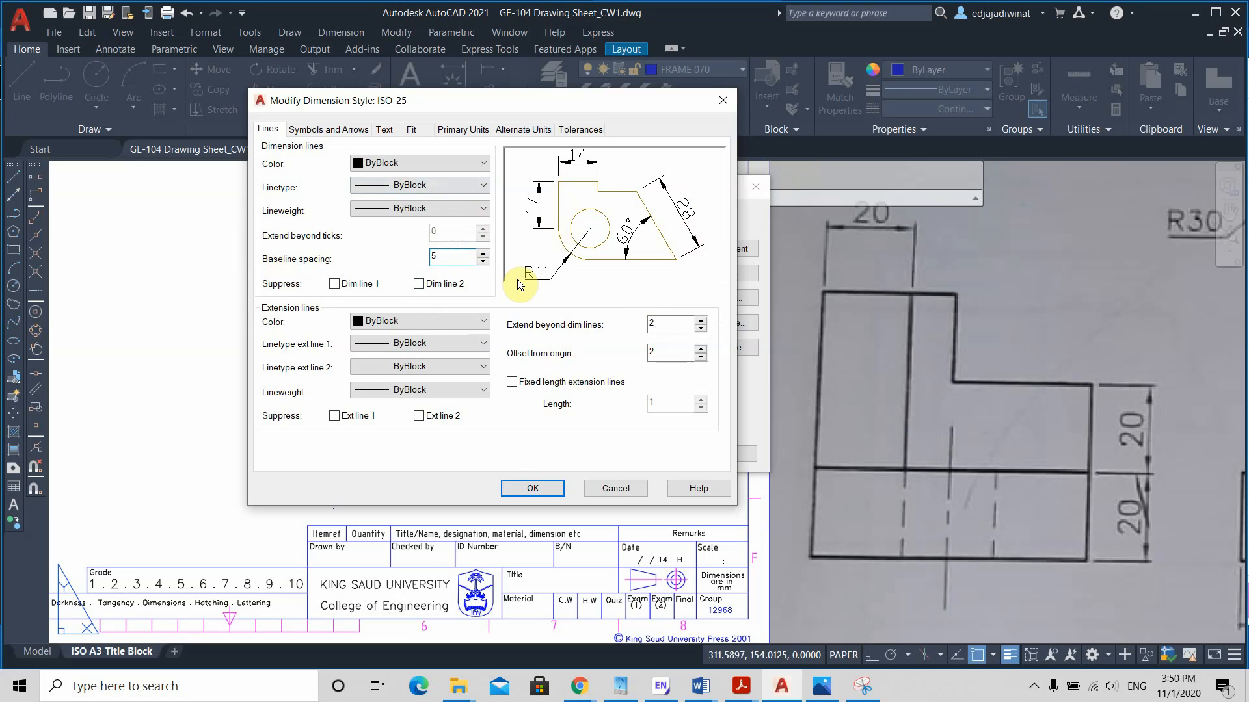
pyautogui.click(526, 494)
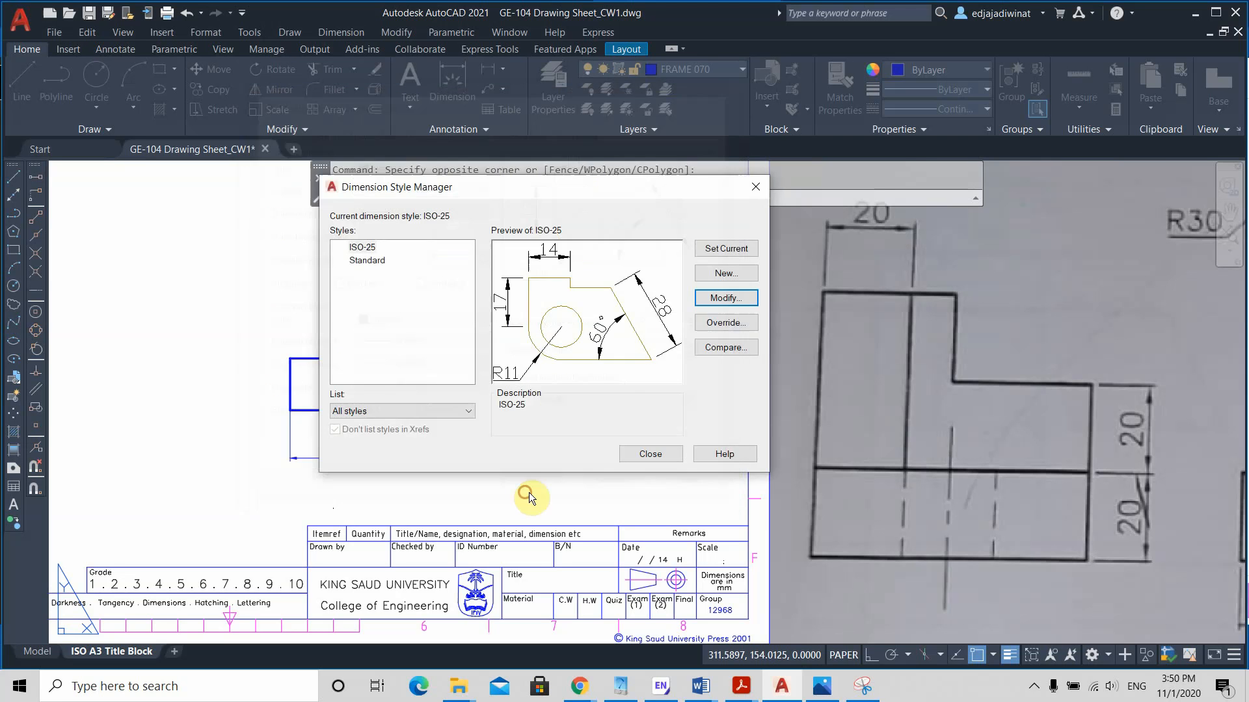
pyautogui.click(652, 457)
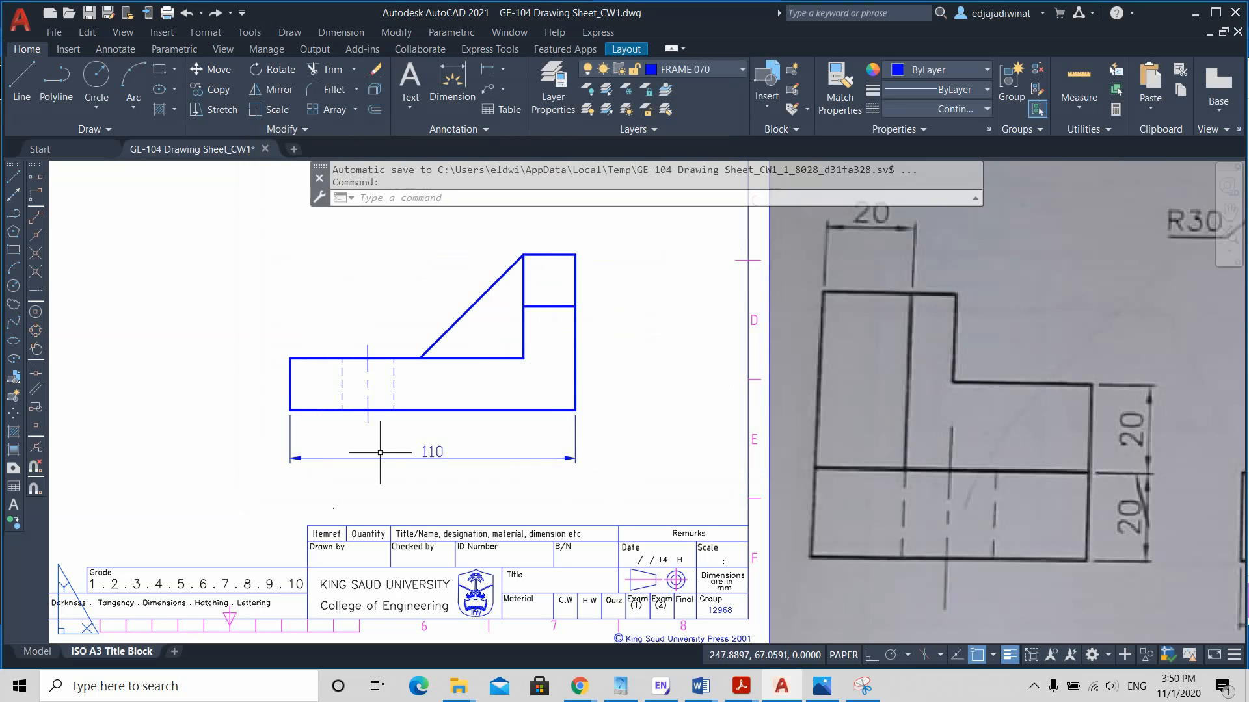
# Inspect the overall width dimension below the bracket view for the updated text, arrows and extension lines
pyautogui.click(431, 458)
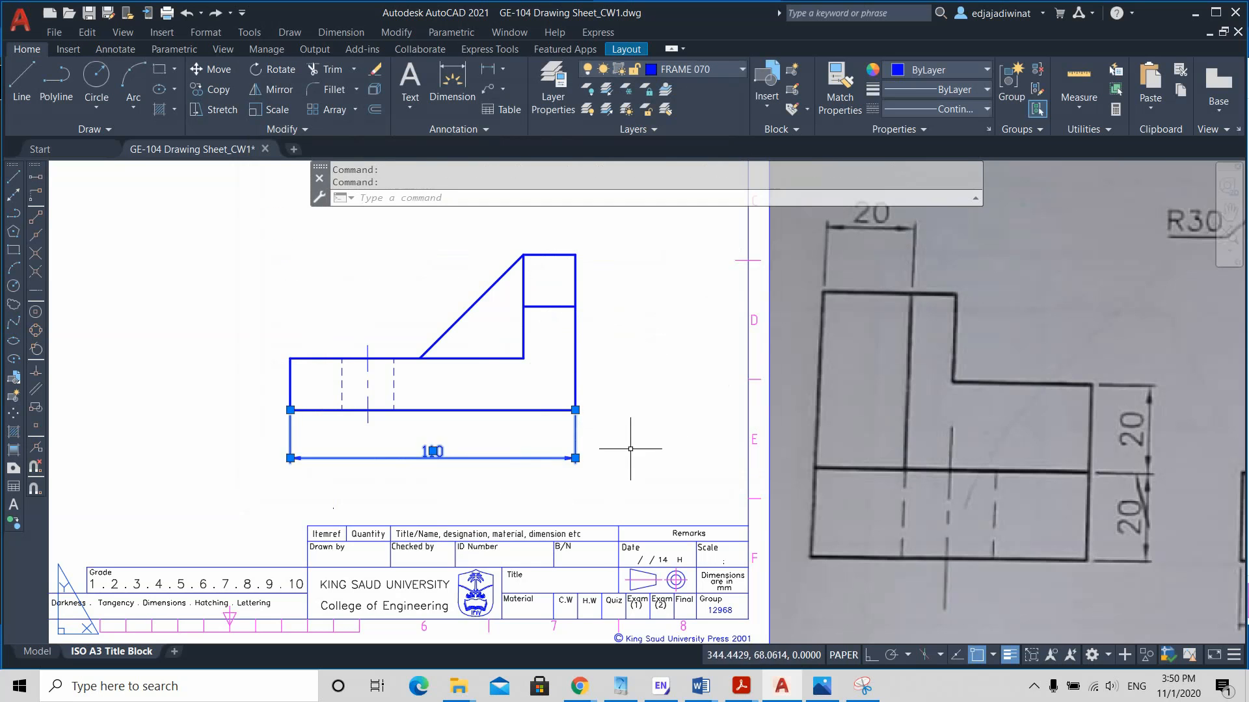
pyautogui.press('Escape')
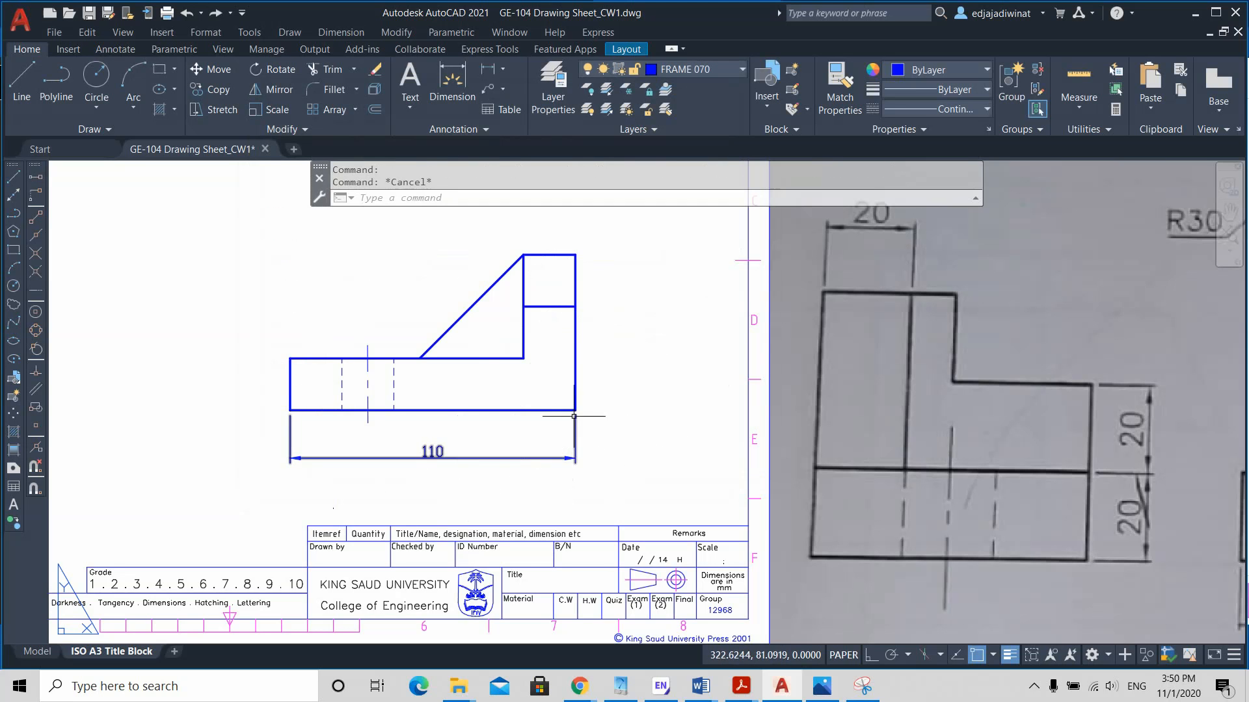
pyautogui.scroll(2, 573, 412)
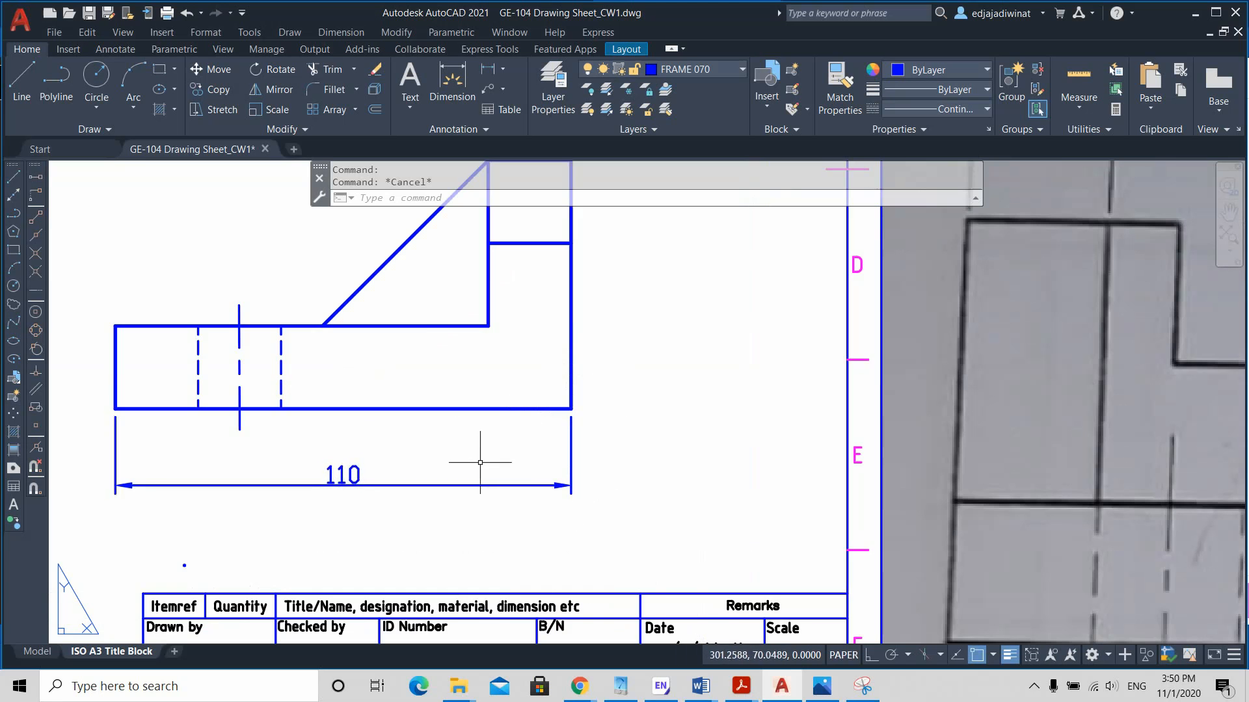
pyautogui.scroll(-2, 488, 455)
pyautogui.scroll(-3, 491, 391)
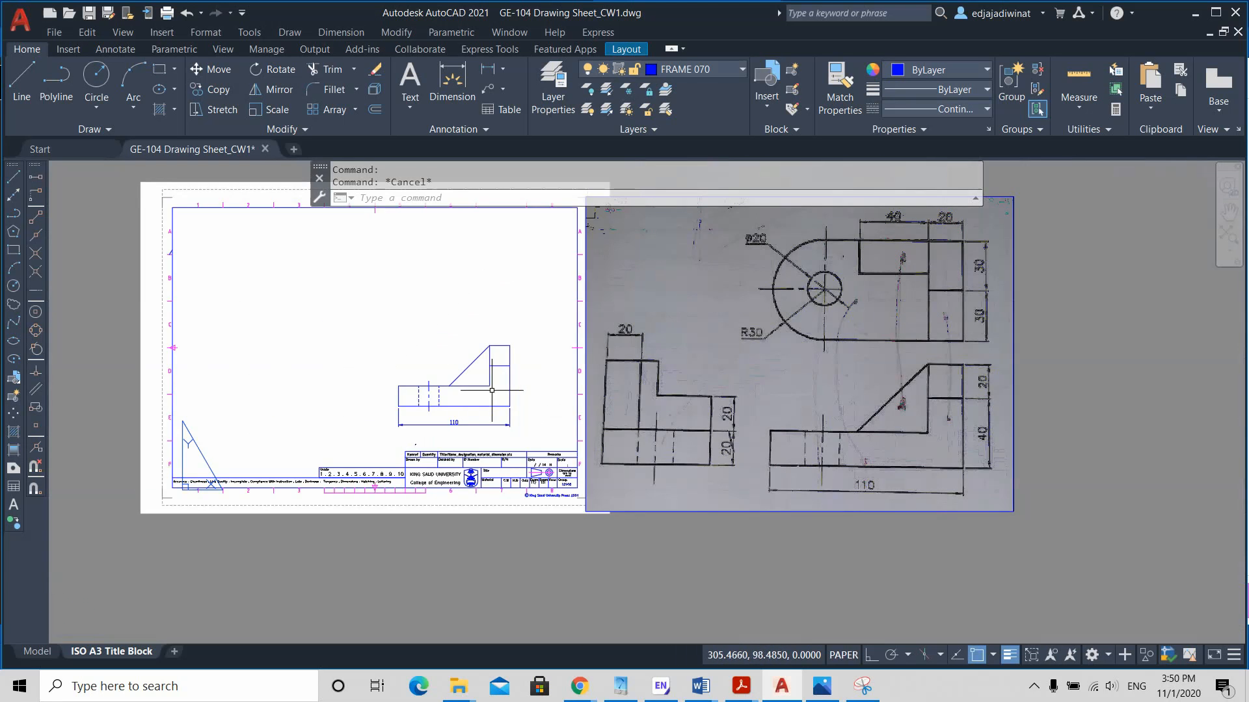
pyautogui.scroll(5, 499, 393)
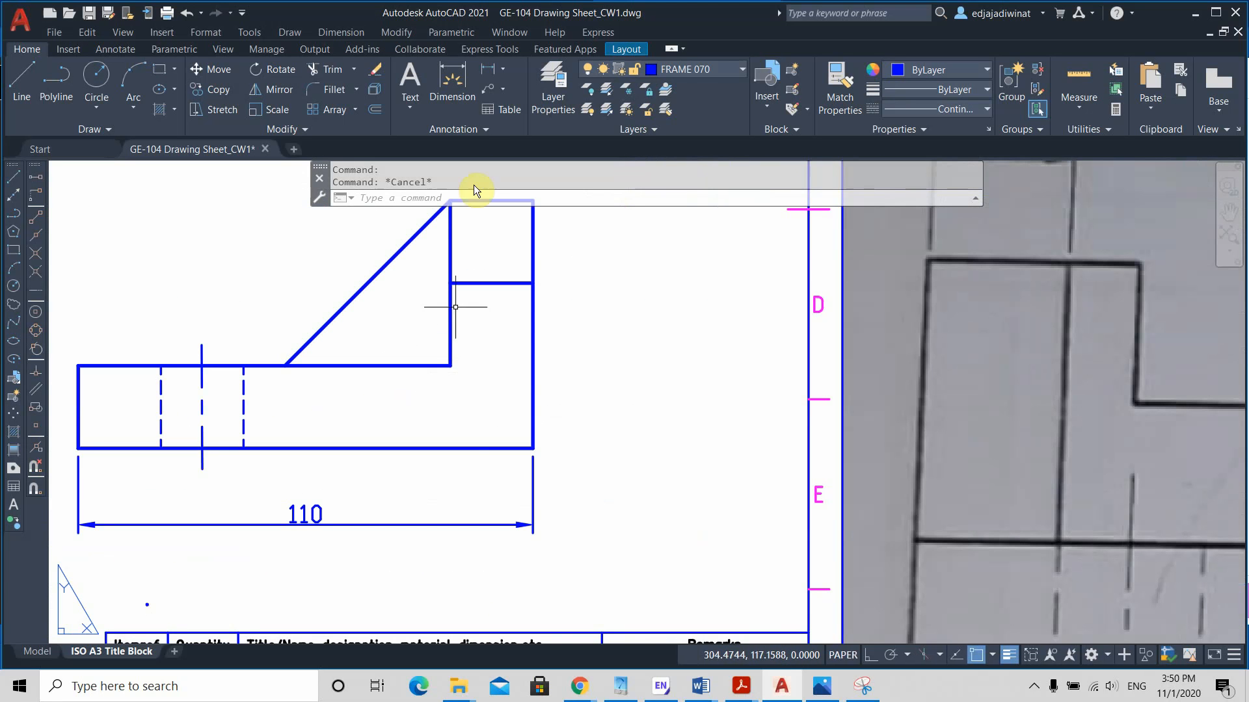
pyautogui.click(333, 34)
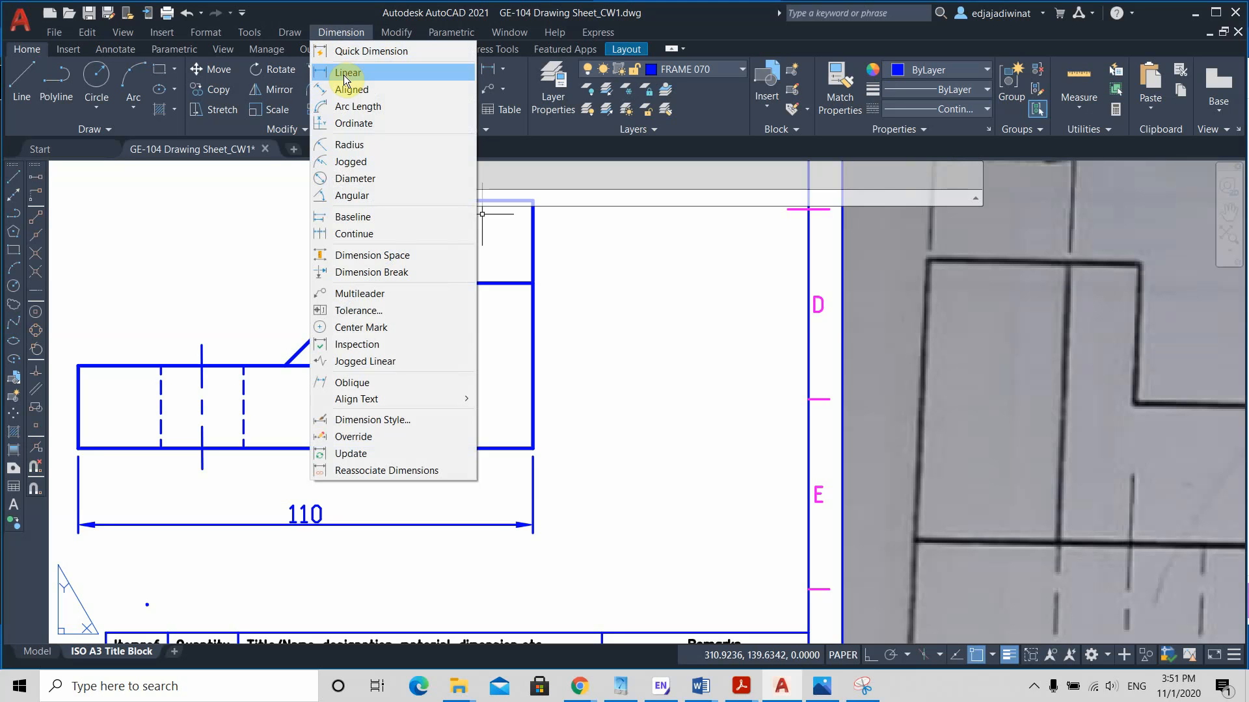
pyautogui.click(274, 223)
pyautogui.click(274, 223)
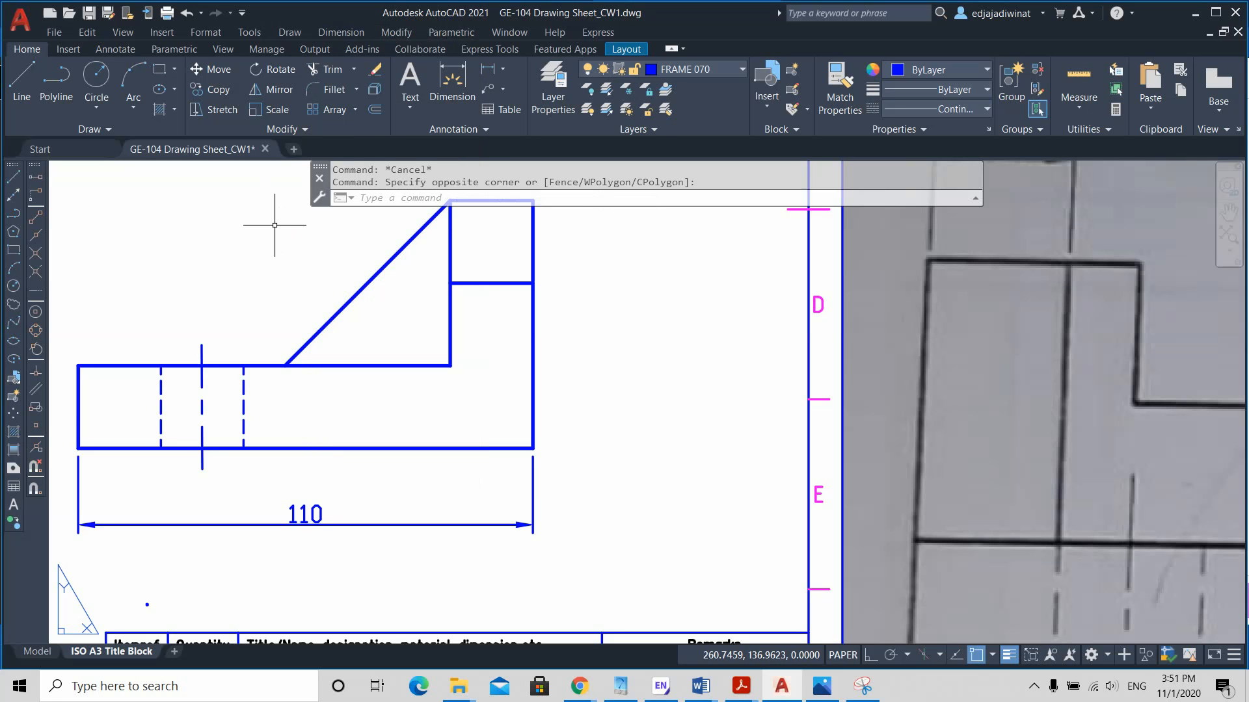
# Add a vertical linear dimension for the bracket's overall height, from its lower to its upper right corner, placed right of the view
pyautogui.click(355, 31)
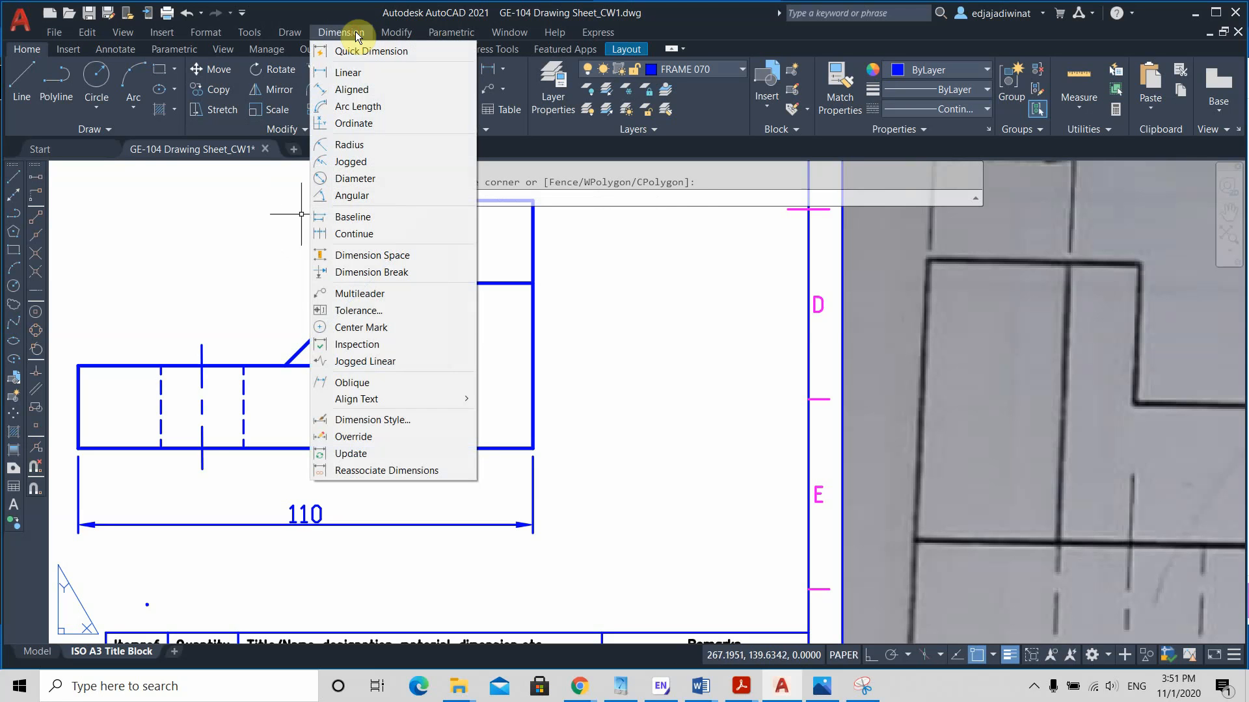
pyautogui.click(344, 70)
pyautogui.scroll(2, 536, 376)
pyautogui.scroll(-4, 528, 393)
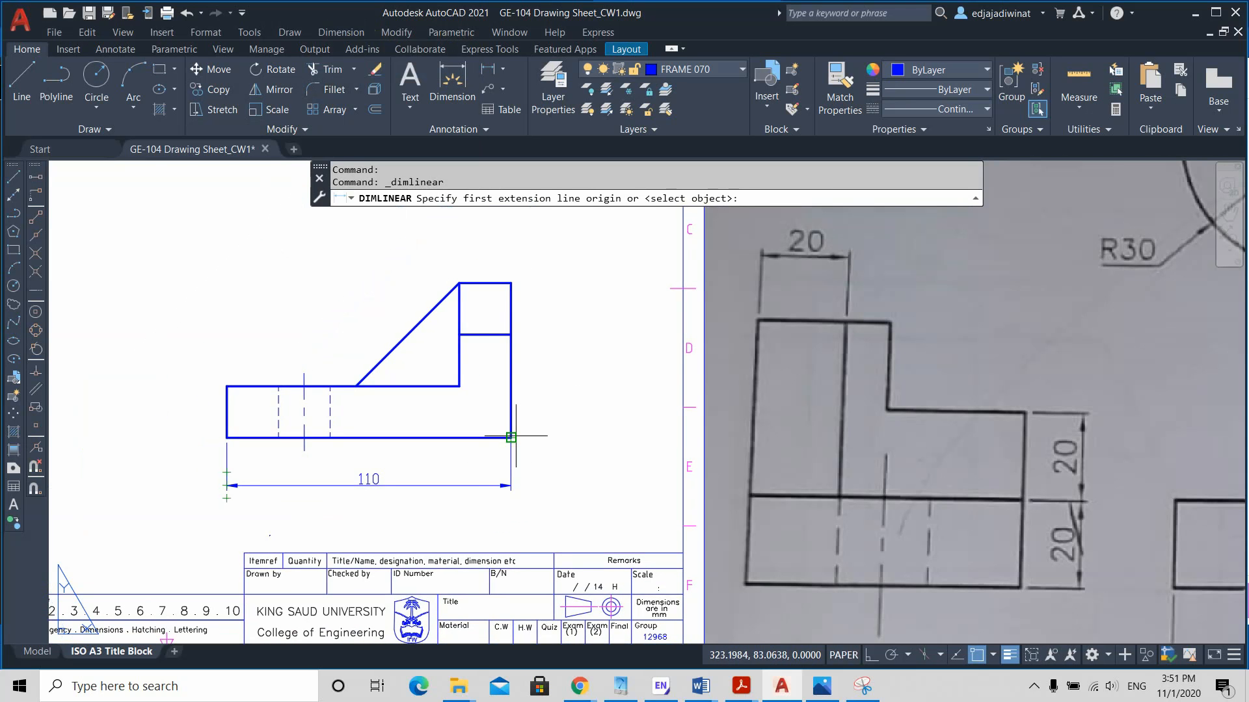
pyautogui.click(357, 33)
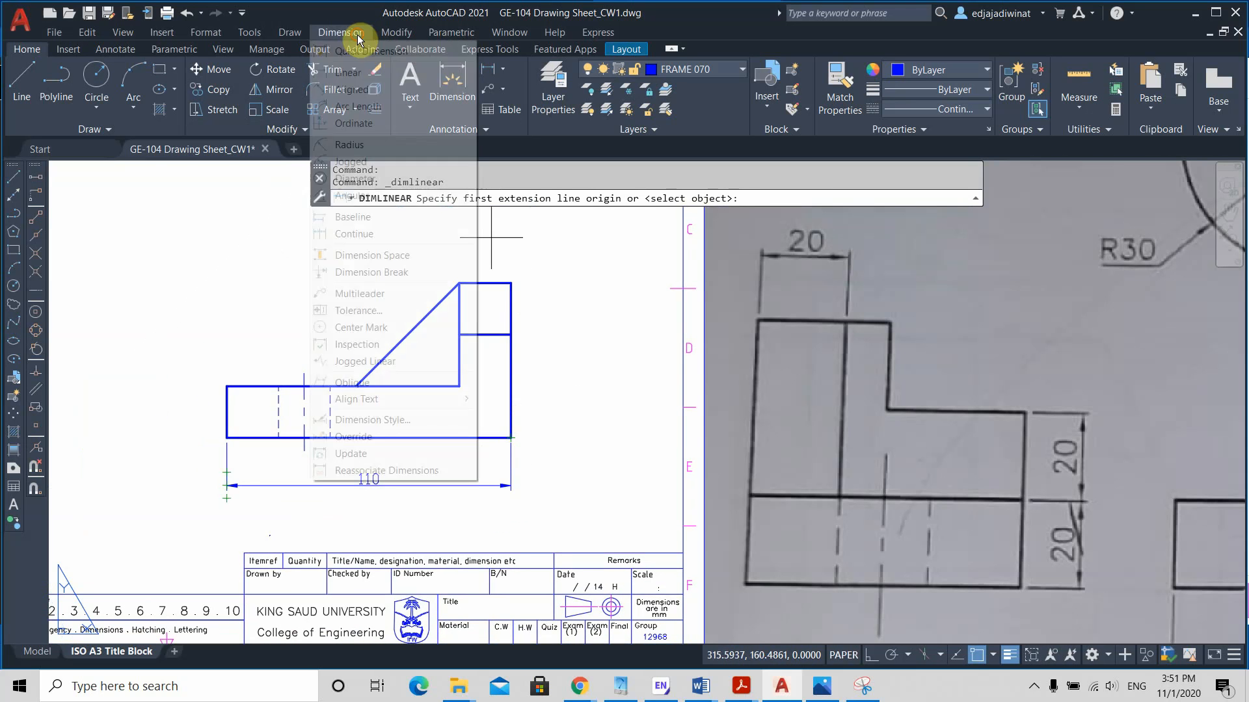
pyautogui.click(345, 72)
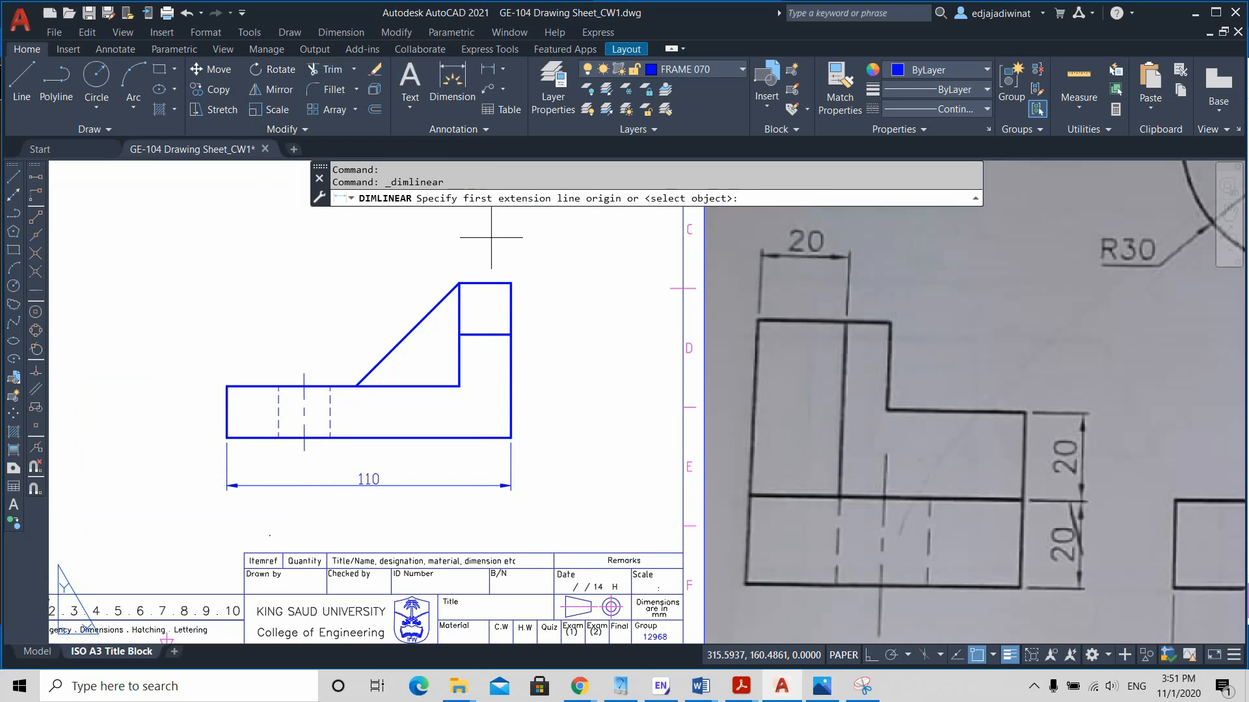
pyautogui.click(512, 437)
pyautogui.scroll(2, 530, 344)
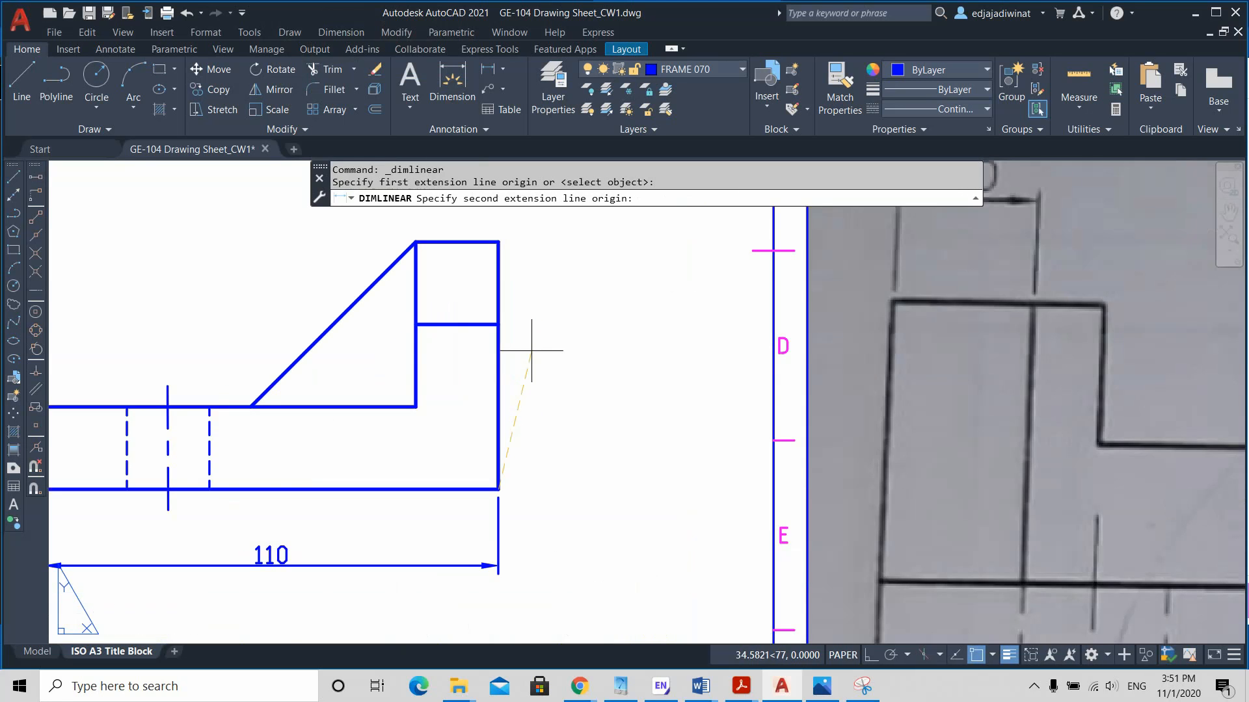
pyautogui.moveTo(530, 340)
pyautogui.mouseDown(button='middle')
pyautogui.moveTo(536, 329)
pyautogui.moveTo(525, 339)
pyautogui.mouseUp(button='middle')
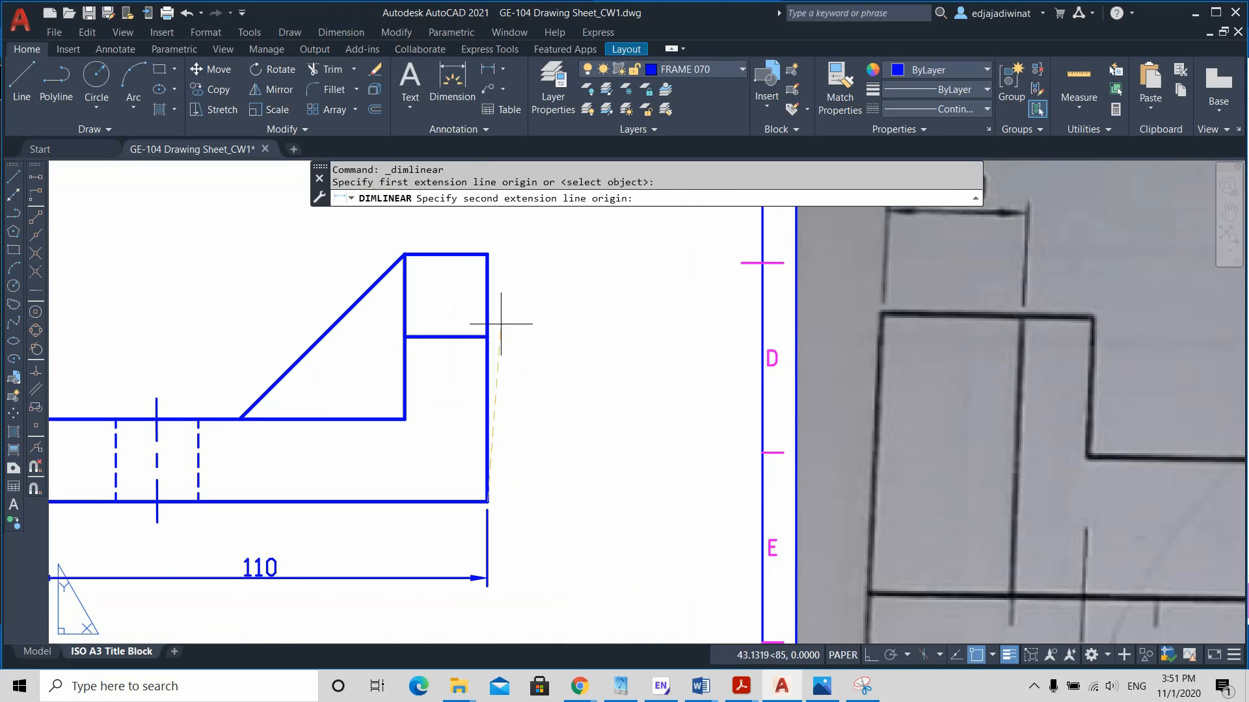
pyautogui.click(488, 253)
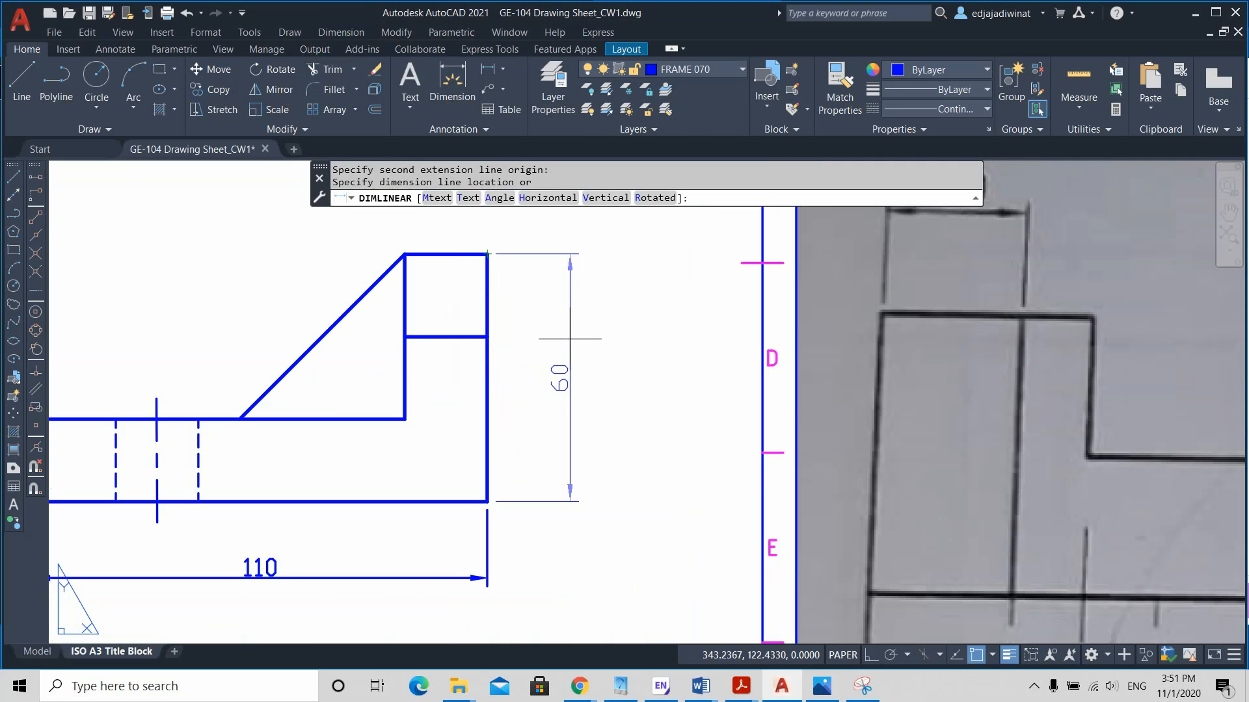
pyautogui.click(571, 338)
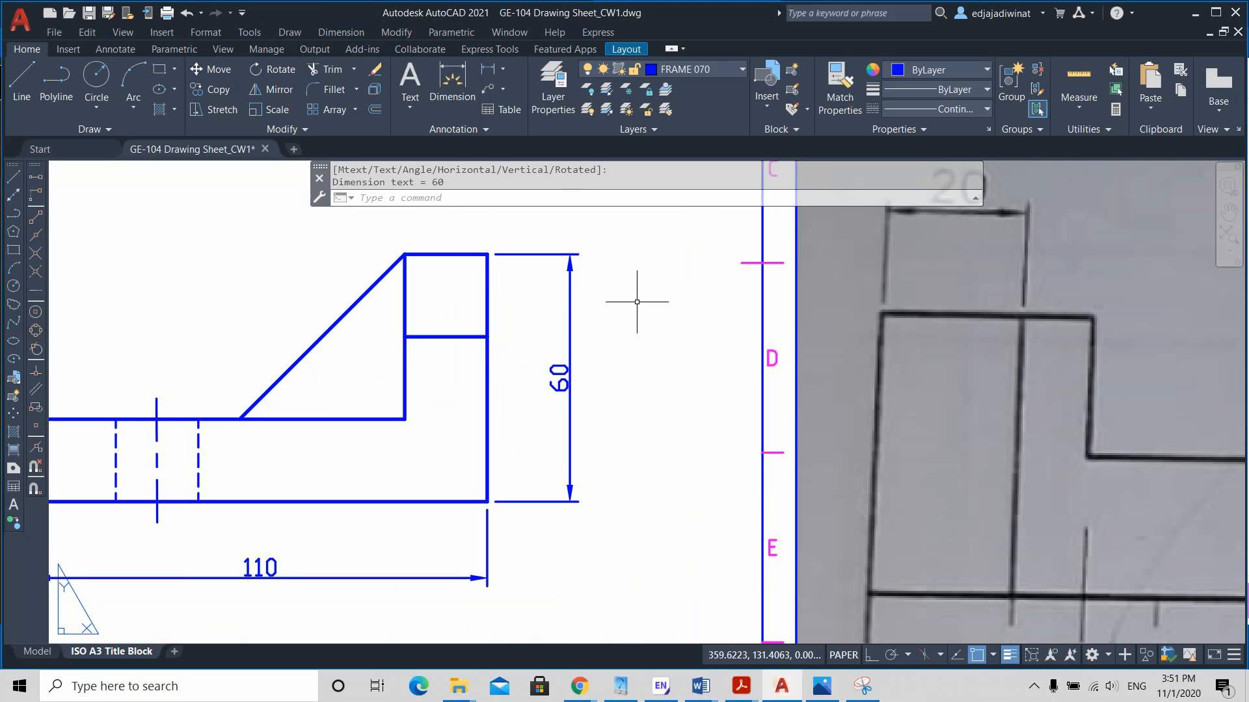
# Add an aligned dimension along the bracket's sloped edge, with the dimension line offset outward above the slope
pyautogui.scroll(-1, 641, 359)
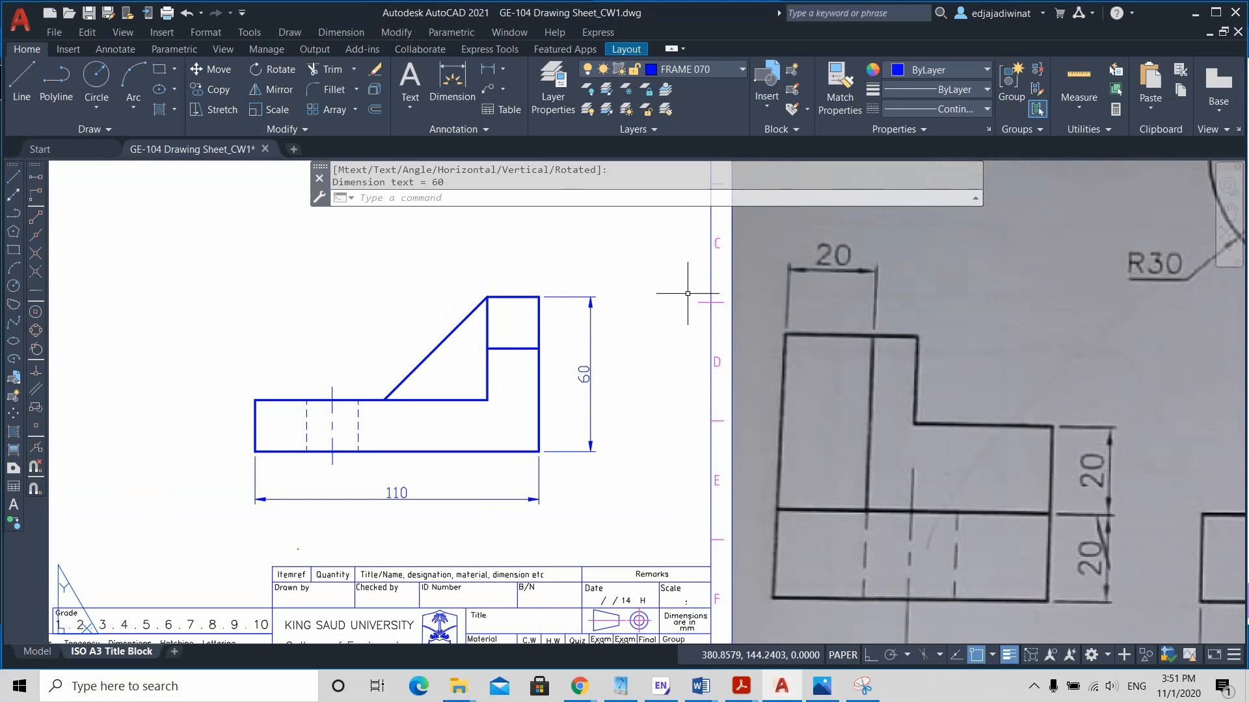
pyautogui.click(341, 34)
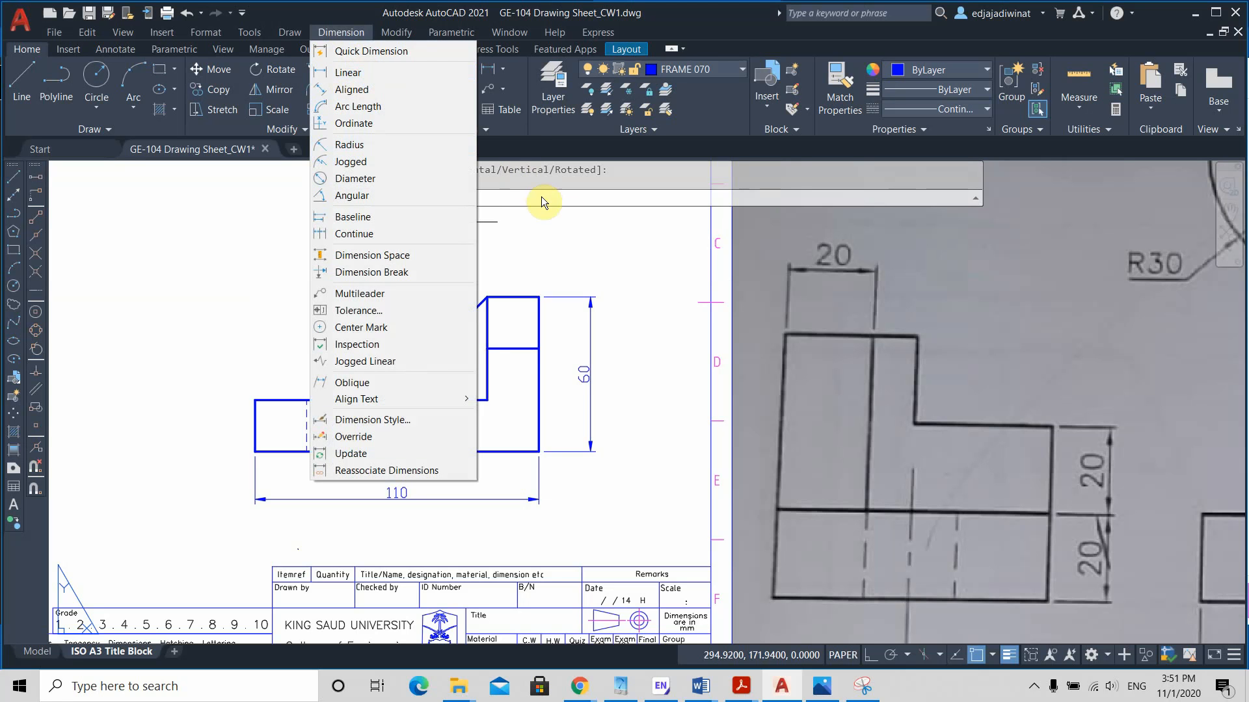
pyautogui.click(550, 212)
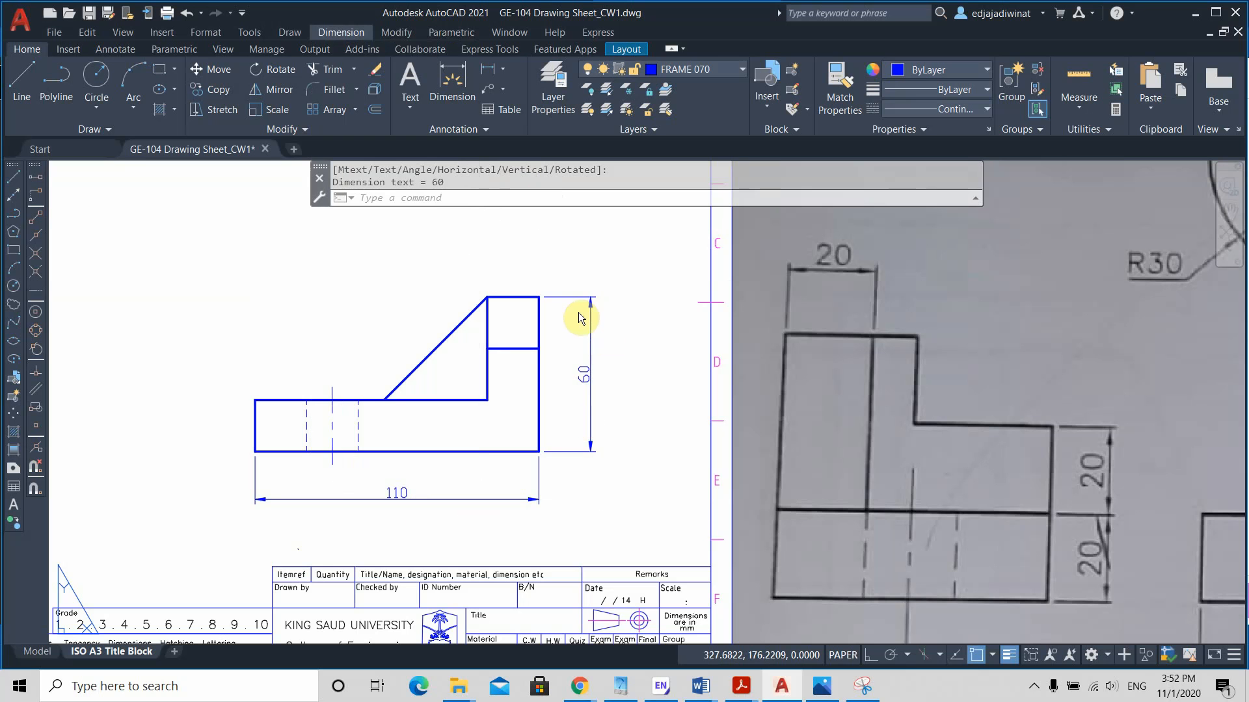
pyautogui.click(342, 33)
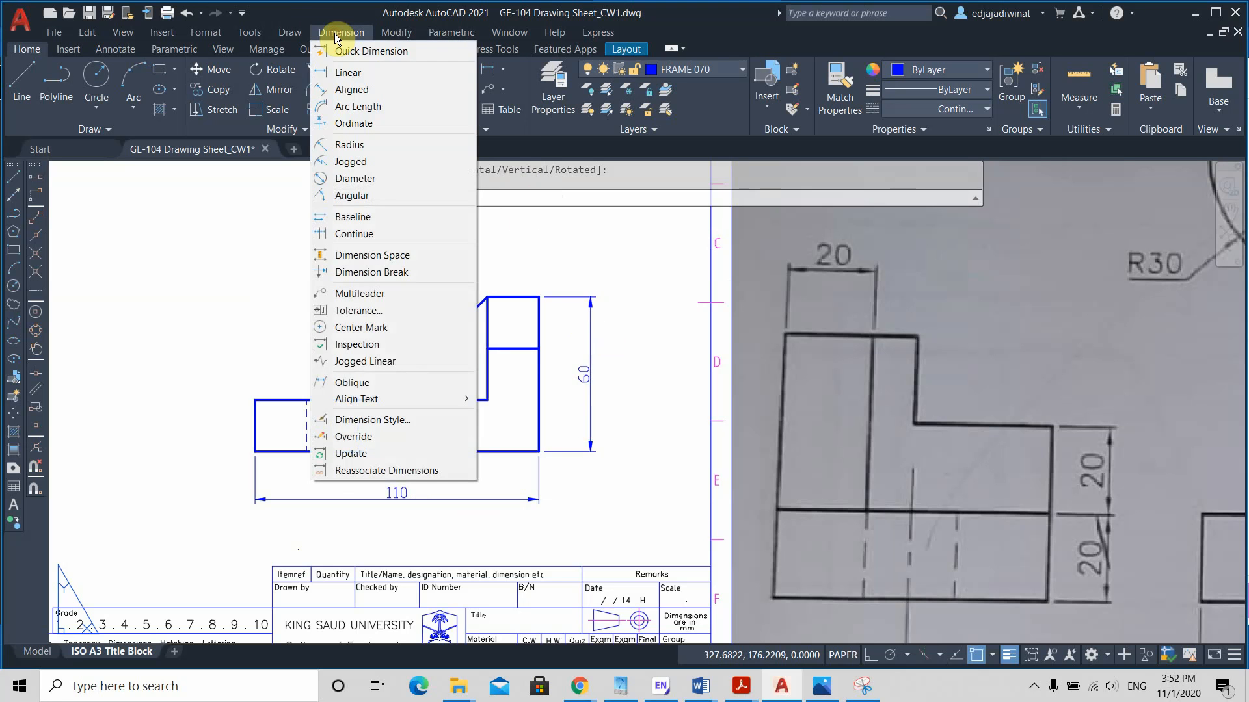
pyautogui.click(364, 91)
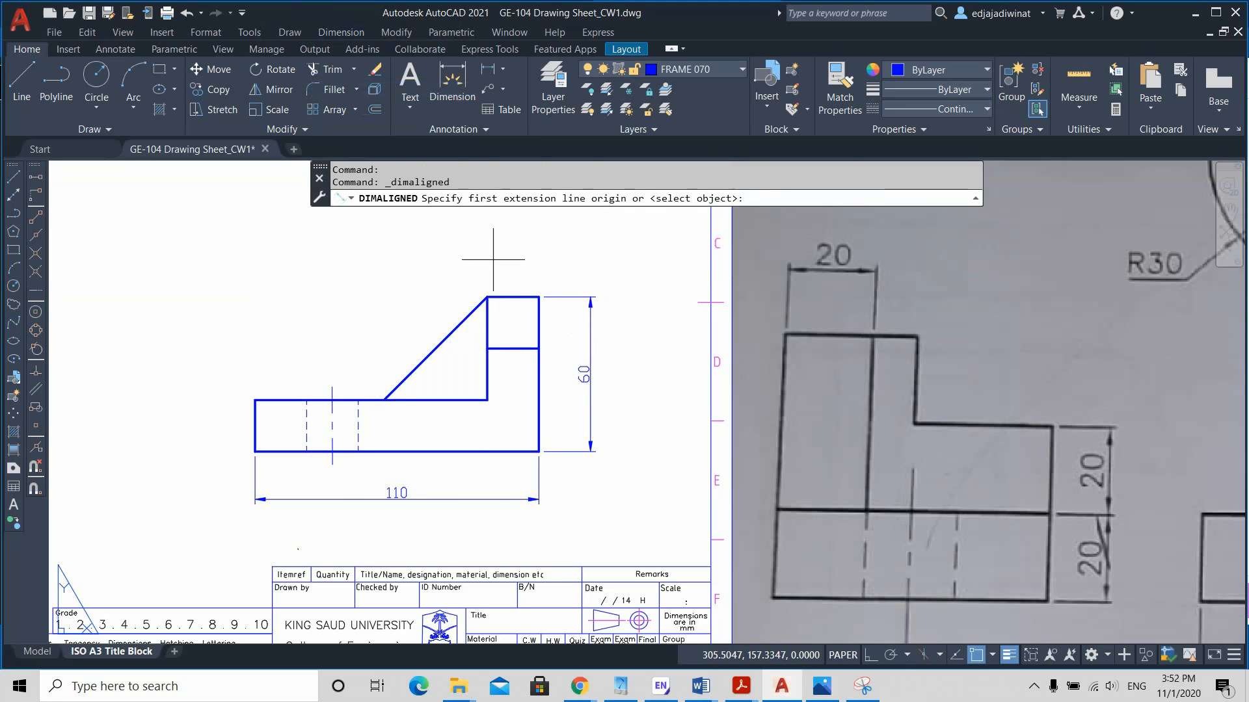
pyautogui.click(488, 296)
pyautogui.click(388, 396)
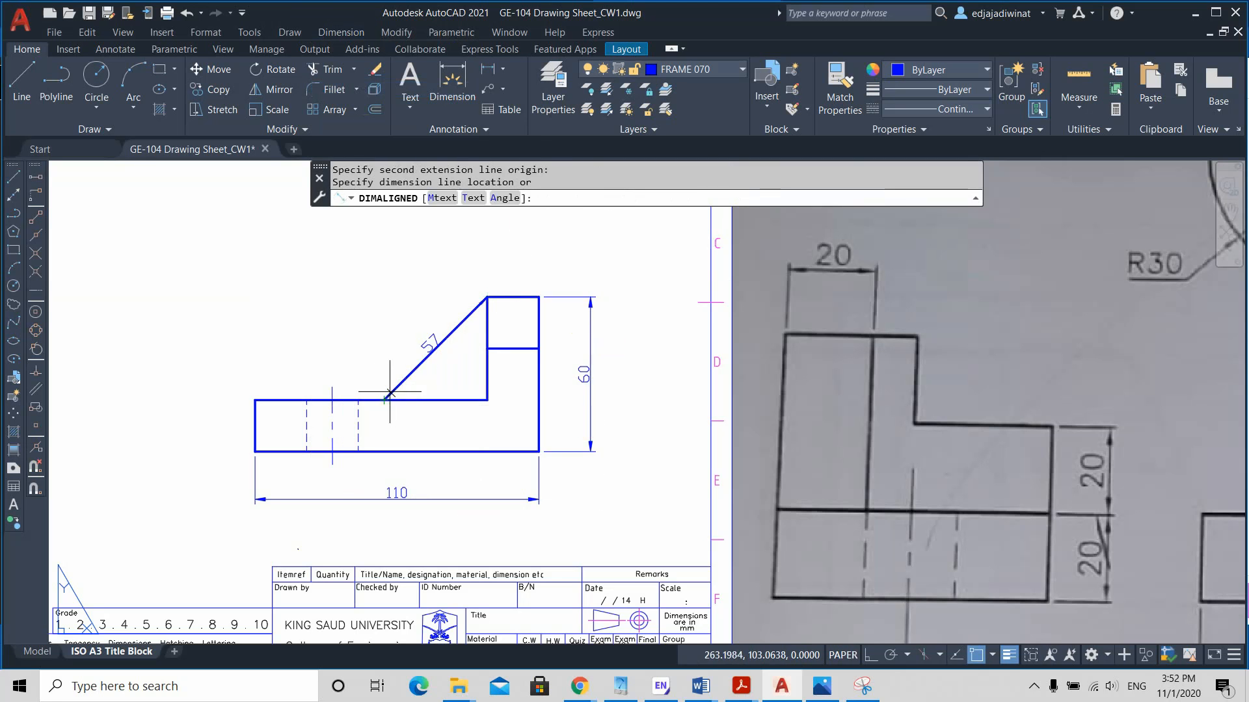
pyautogui.click(410, 323)
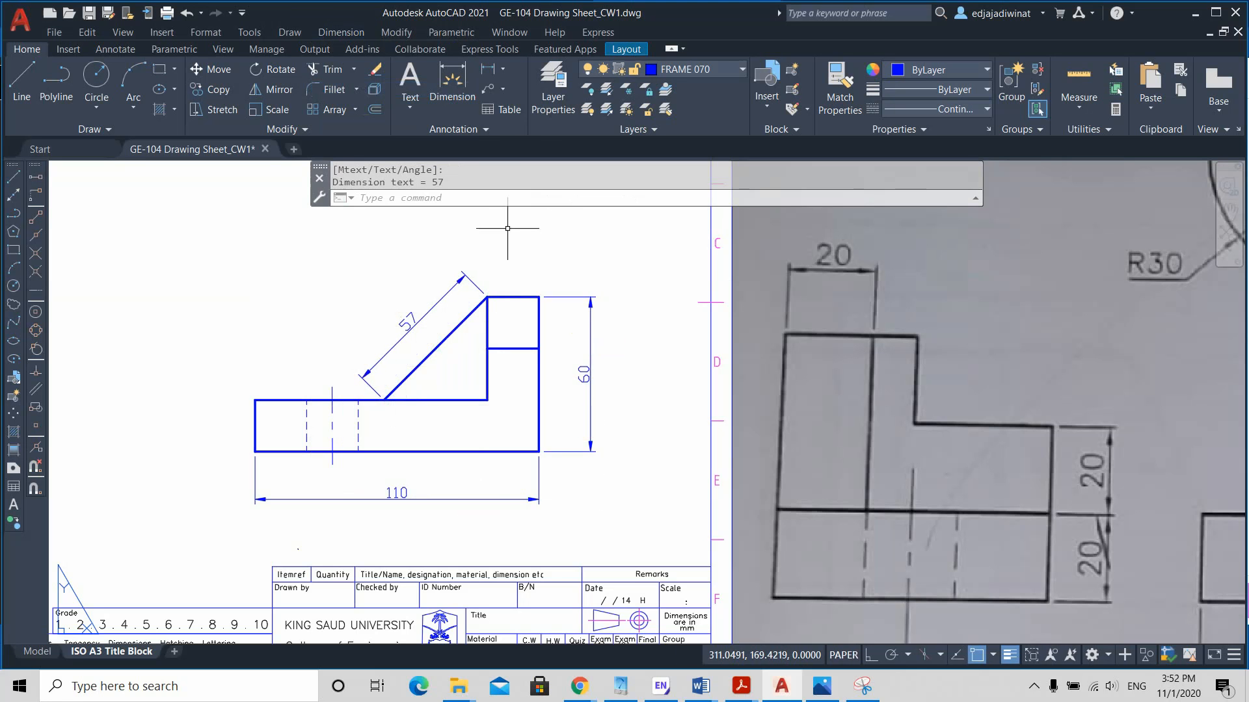
# Try a vertical linear dimension between the two endpoints of the sloped edge
pyautogui.click(341, 32)
pyautogui.click(347, 72)
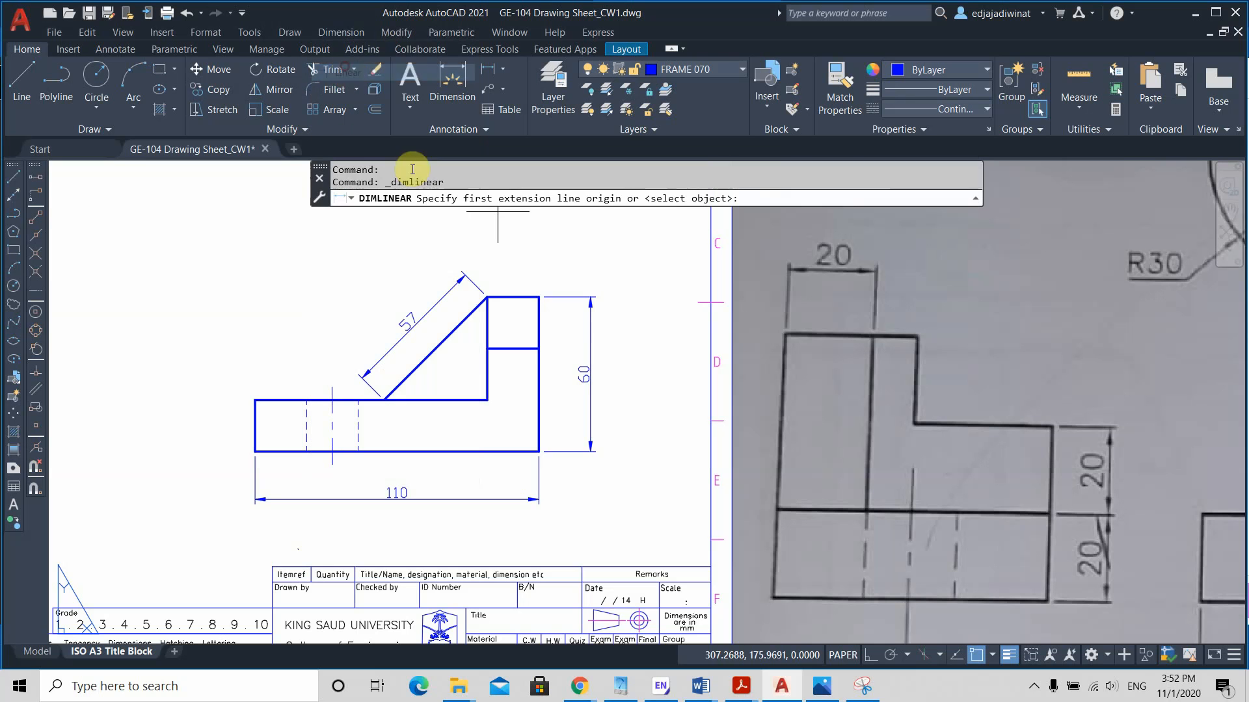
pyautogui.click(486, 297)
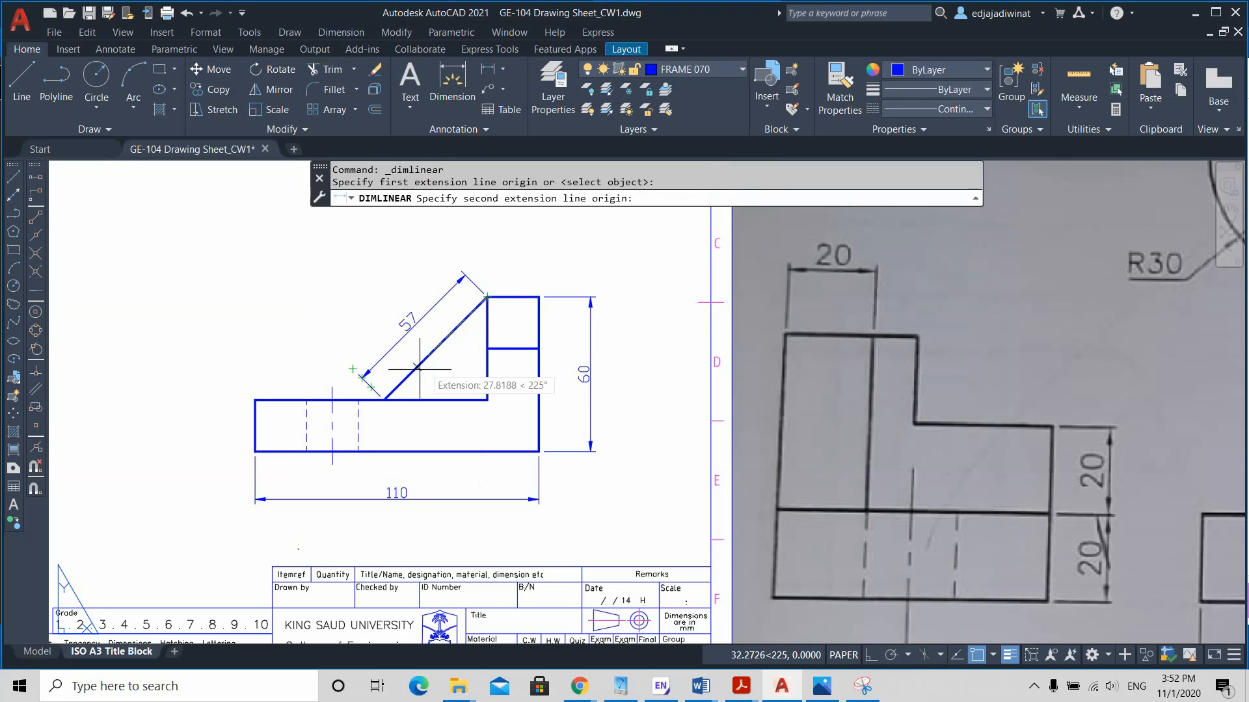
pyautogui.click(388, 402)
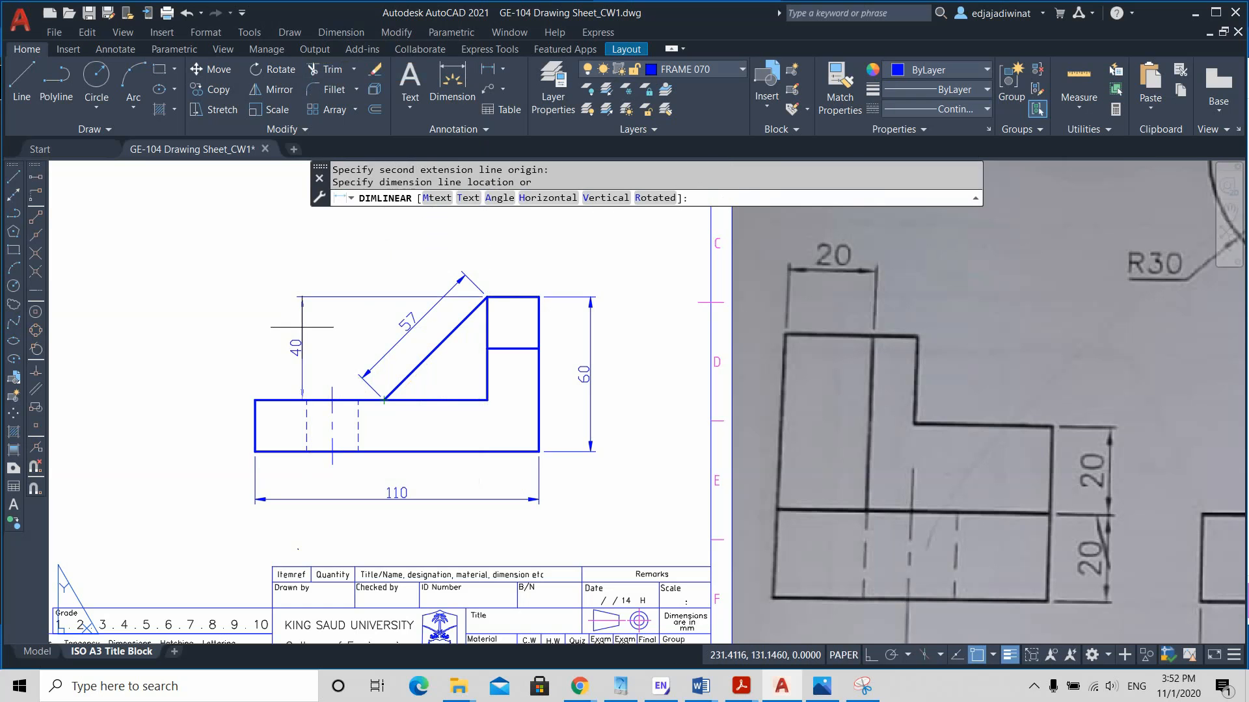
pyautogui.press('Escape')
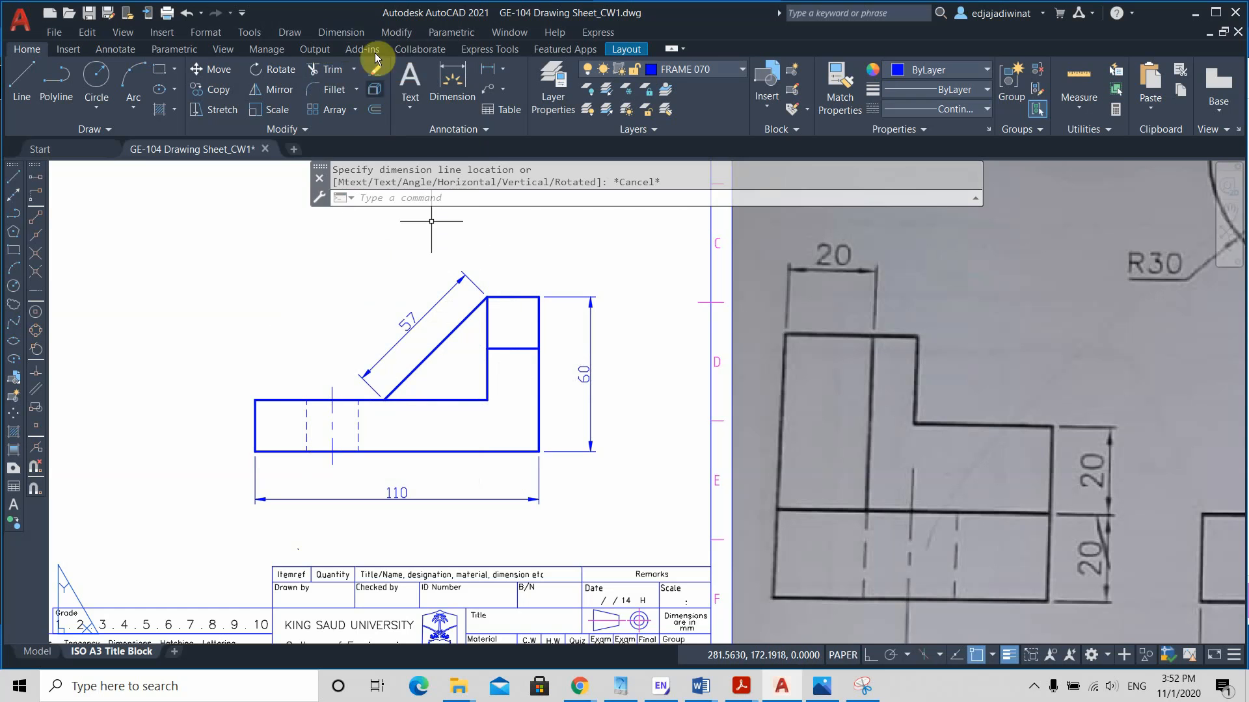
# Draw a circle of radius 10 in the empty area of the sheet above the bracket view
pyautogui.click(361, 34)
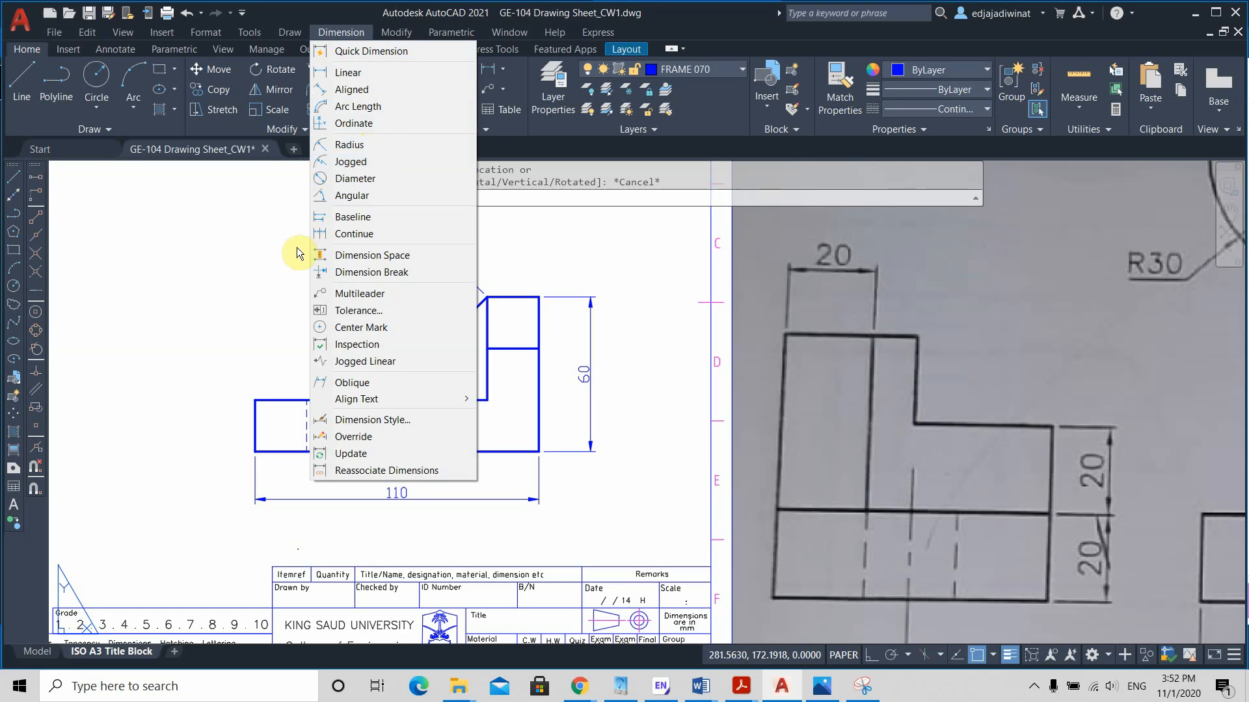
pyautogui.click(270, 253)
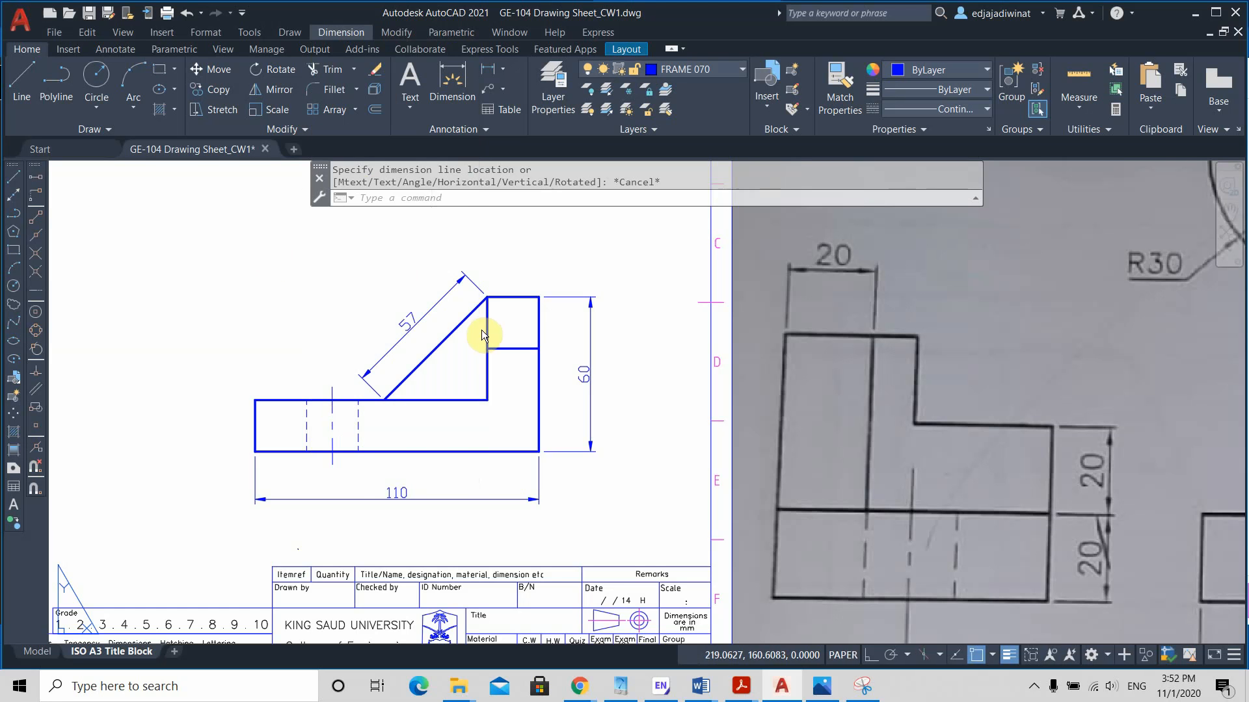
pyautogui.scroll(-4, 482, 332)
pyautogui.scroll(3, 372, 279)
pyautogui.moveTo(413, 292); pyautogui.dragTo(299, 307, button='middle')
pyautogui.scroll(-2, 328, 305)
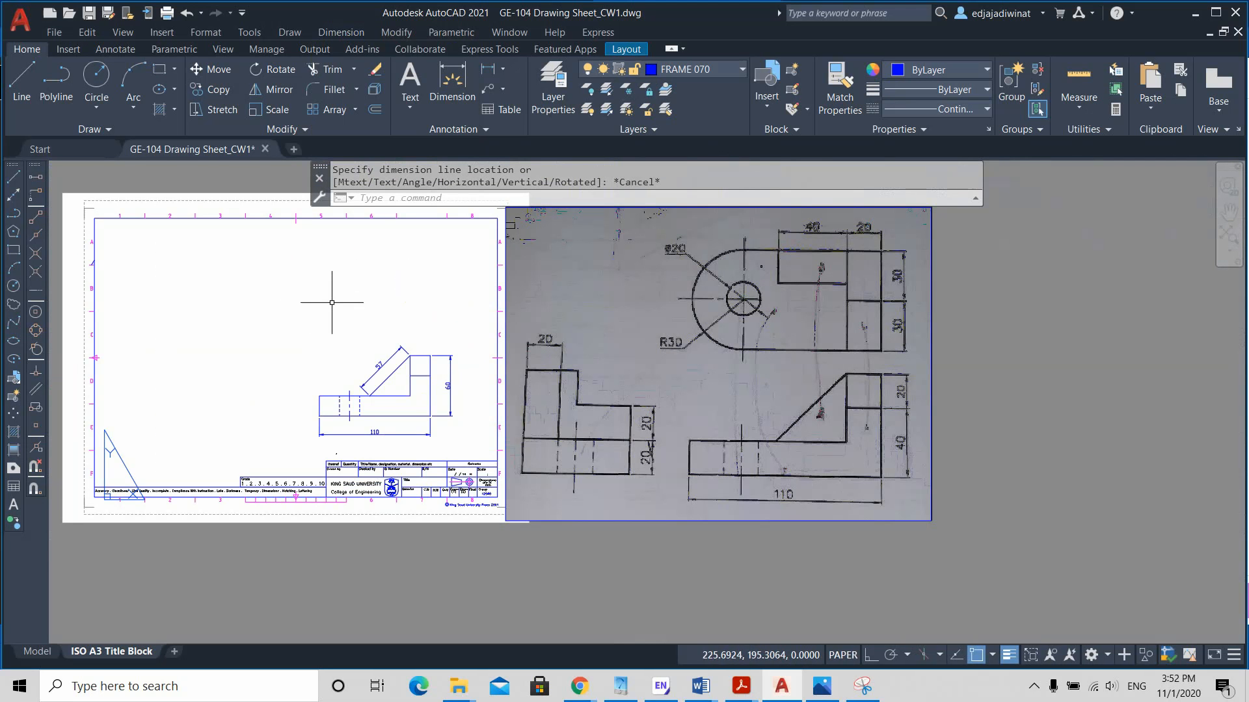
pyautogui.click(98, 78)
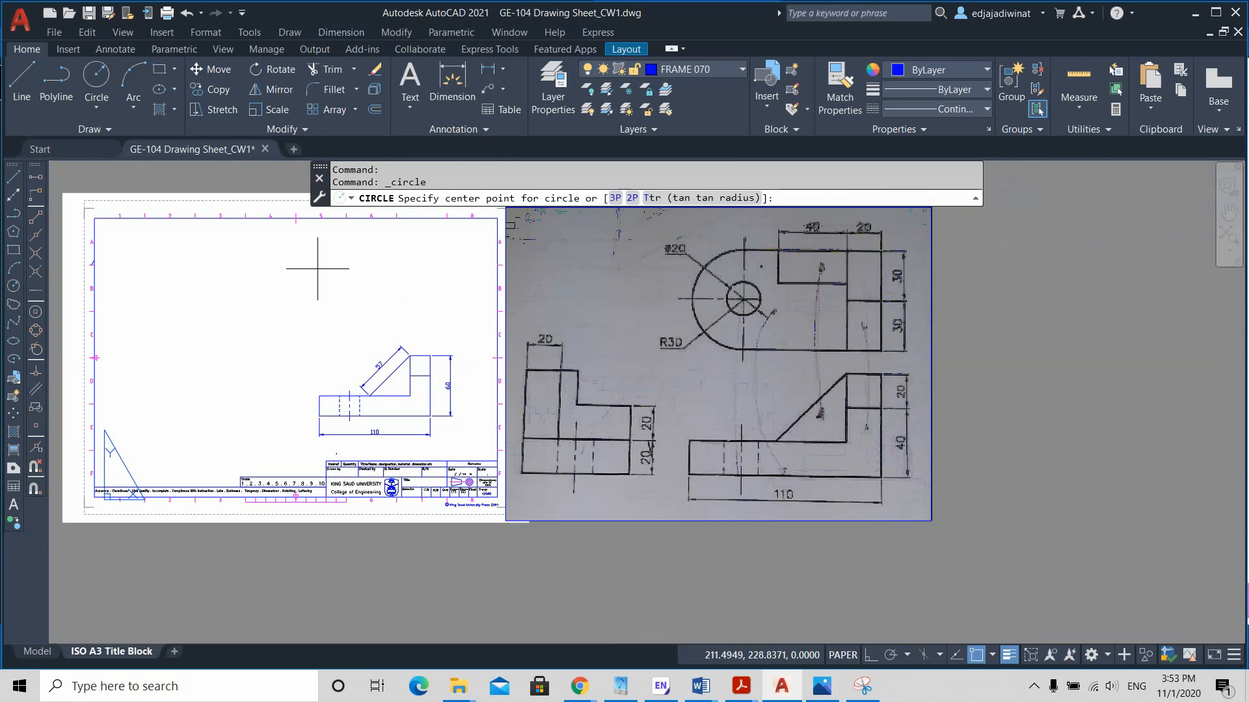
pyautogui.click(356, 281)
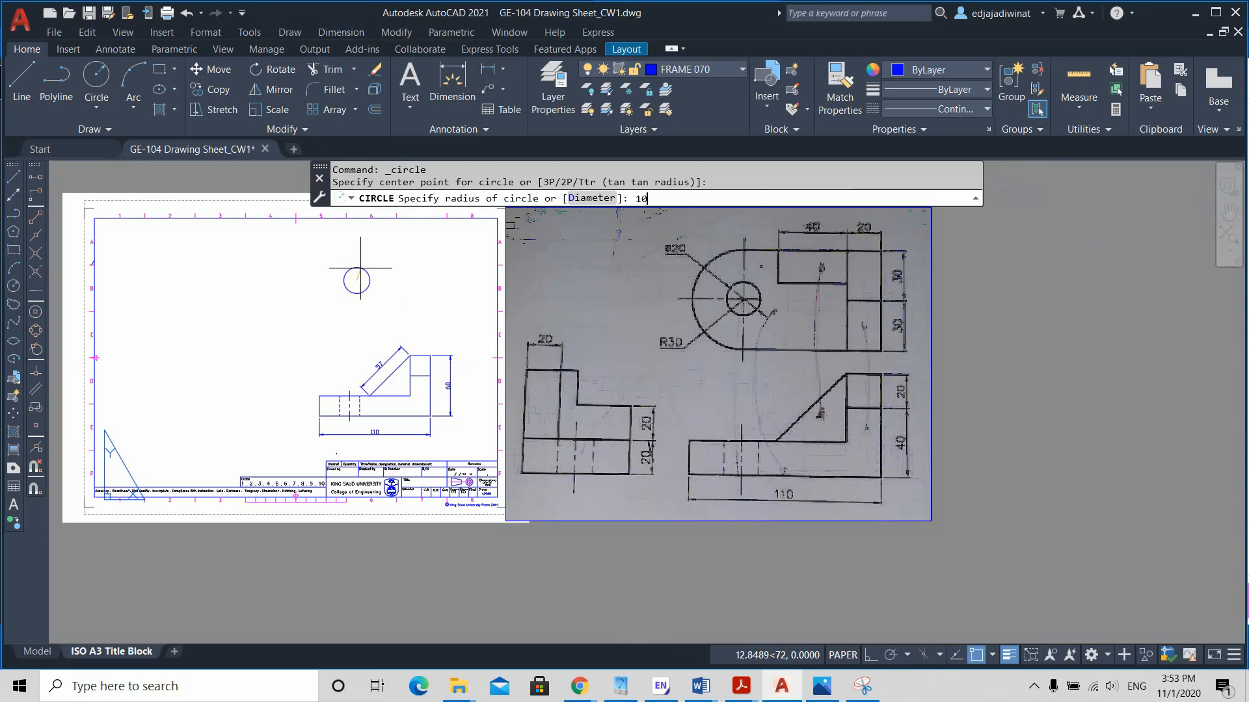
pyautogui.write('10')
pyautogui.press('Return')
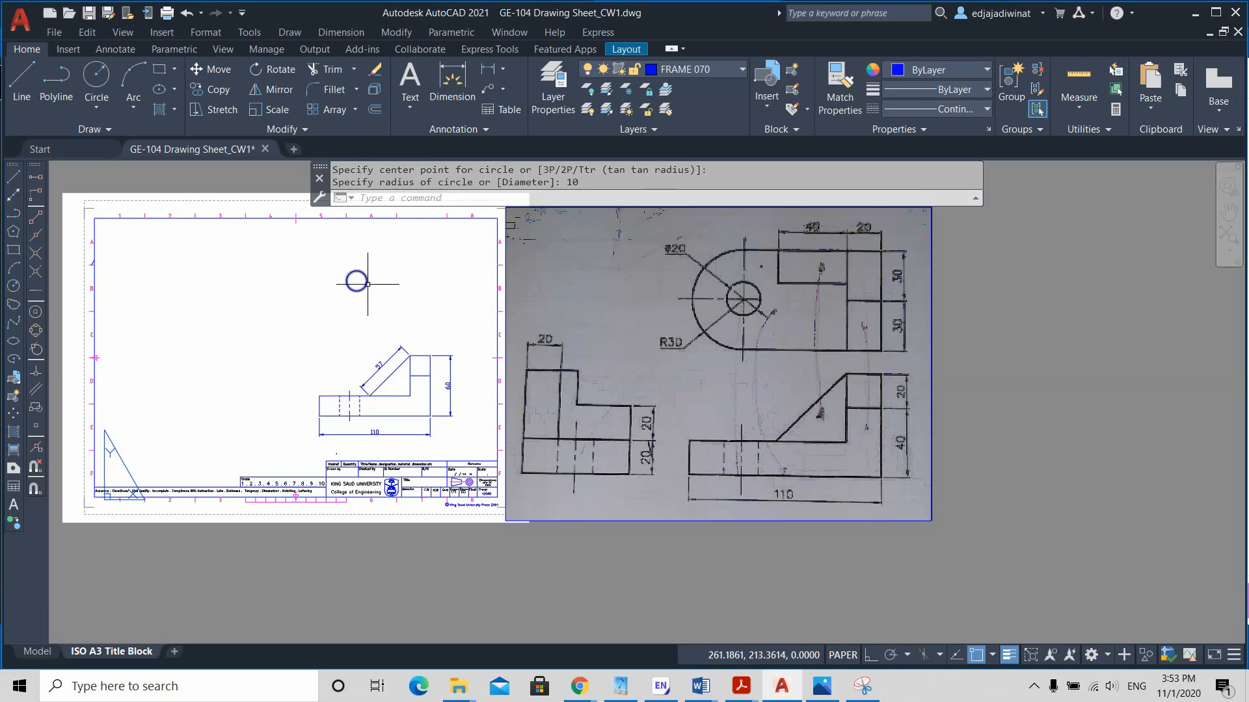
# Add a radius dimension to the circle, with its text placed outside to the lower right
pyautogui.scroll(2, 368, 283)
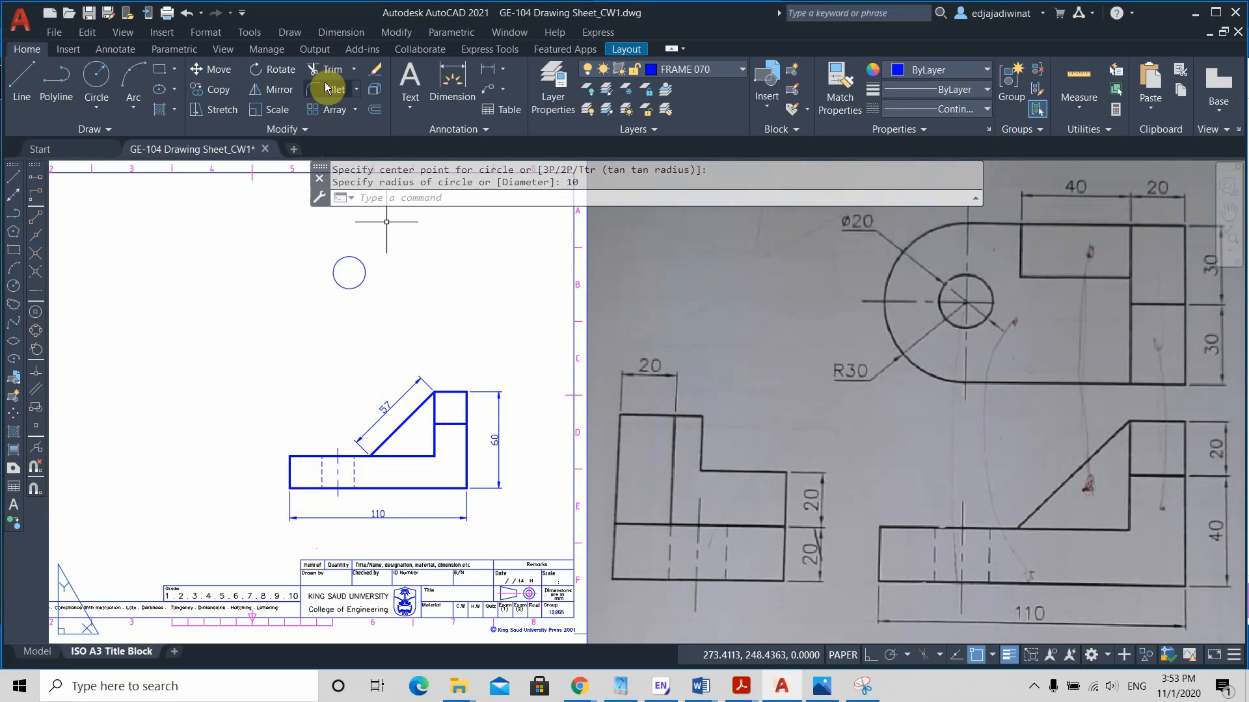
pyautogui.click(329, 33)
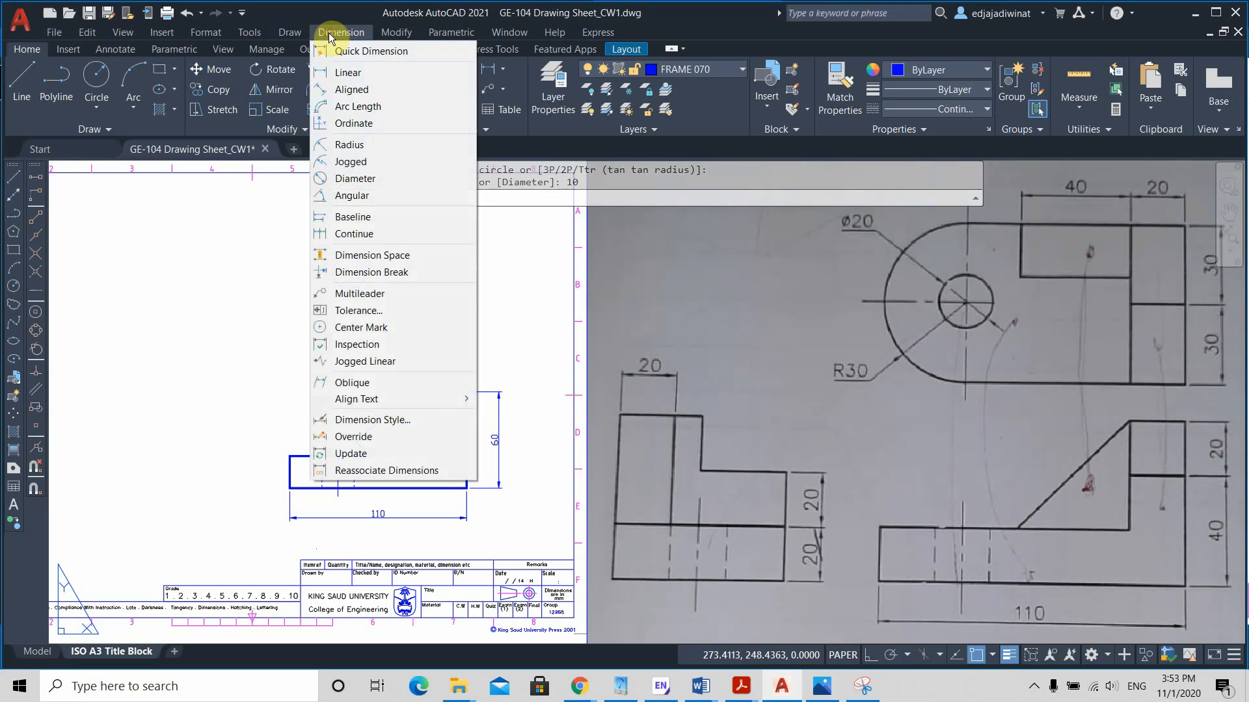
pyautogui.click(352, 147)
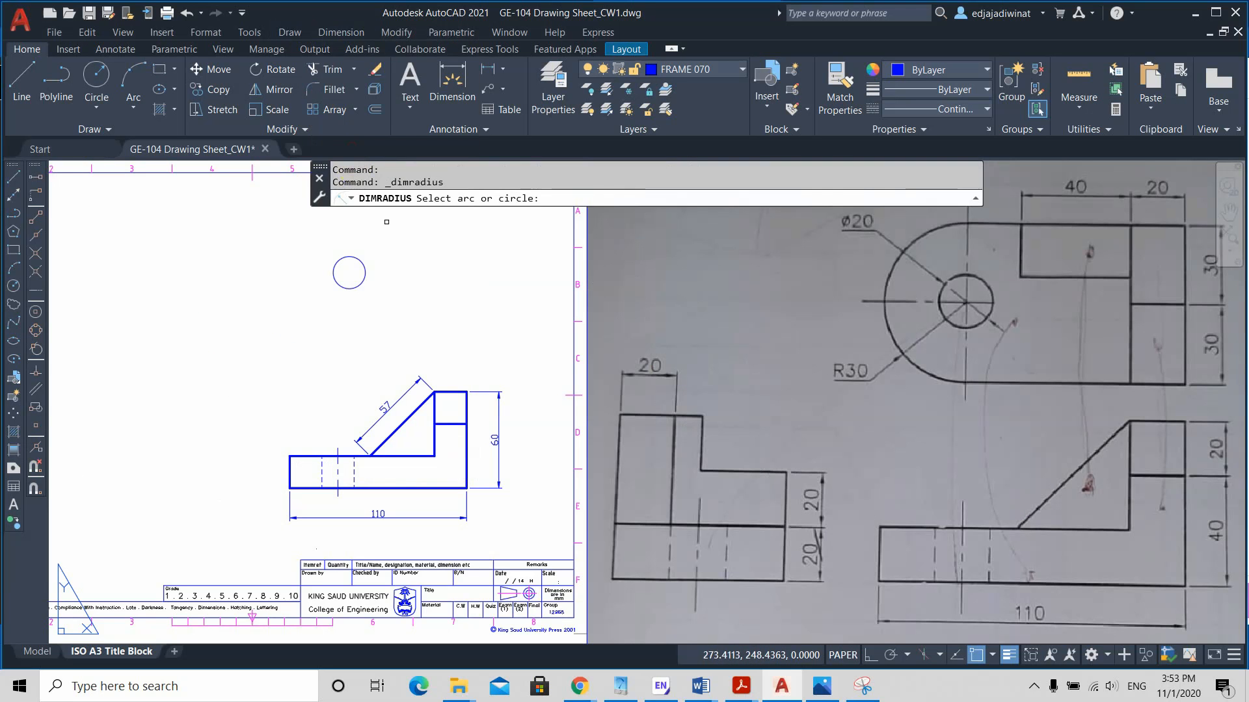
pyautogui.click(364, 265)
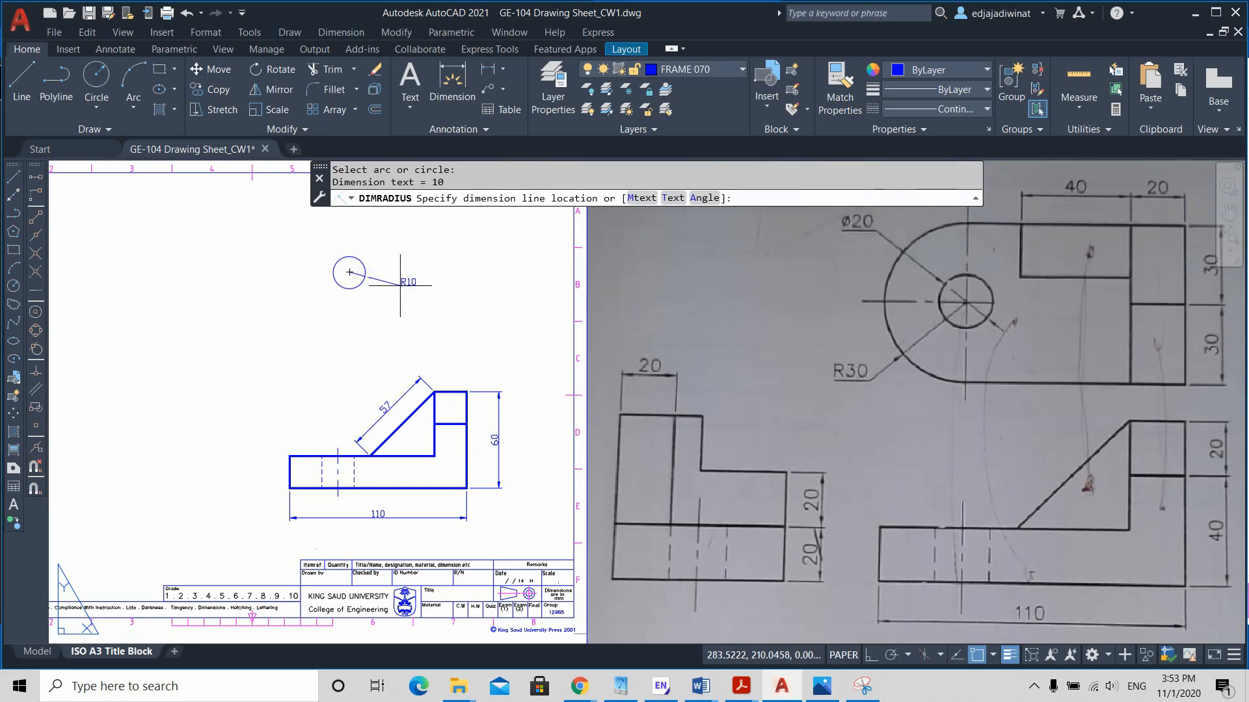
pyautogui.click(371, 307)
pyautogui.scroll(2, 359, 268)
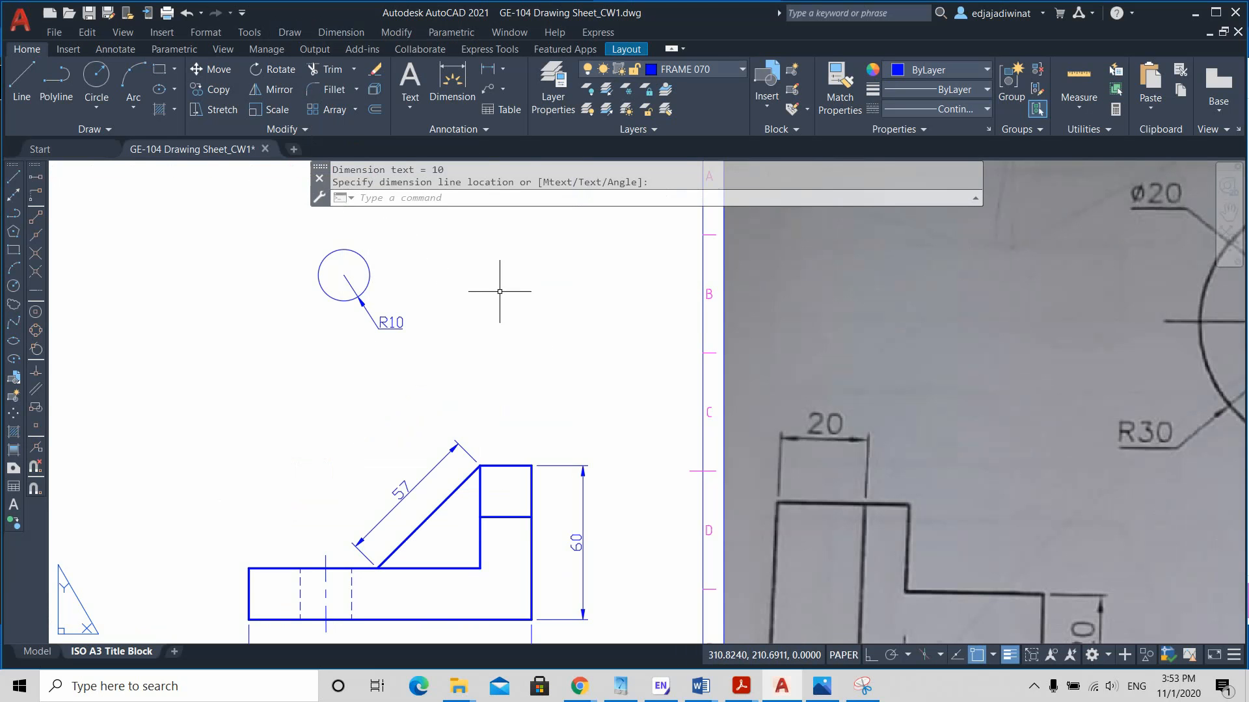
pyautogui.click(376, 314)
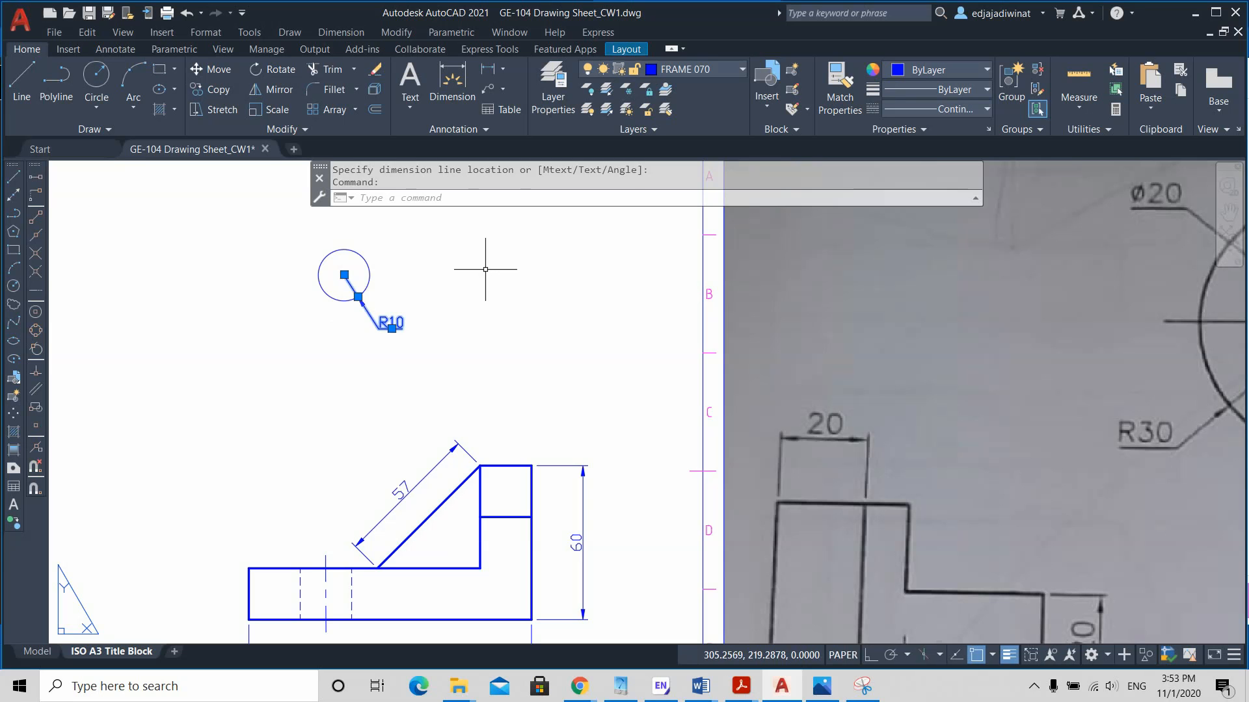
pyautogui.press('Escape')
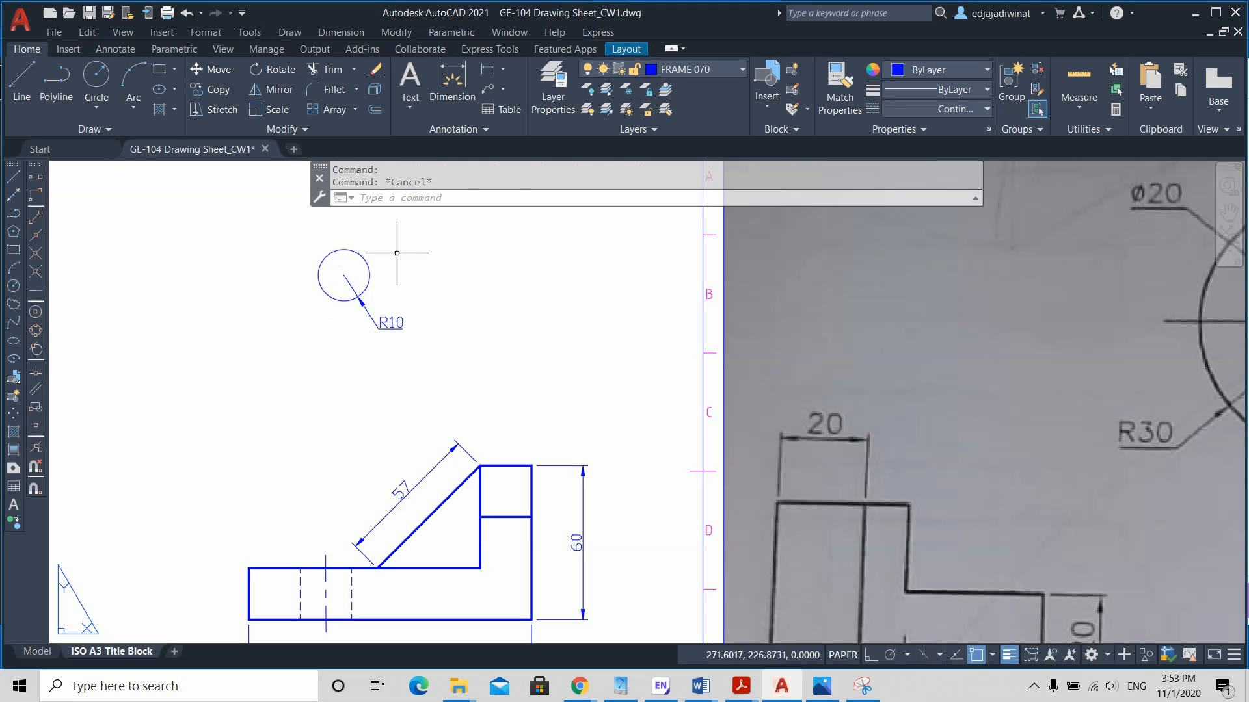
# Add a diameter dimension to the circle with its text outside to the upper right, and delete the circle's radius dimension
pyautogui.click(353, 37)
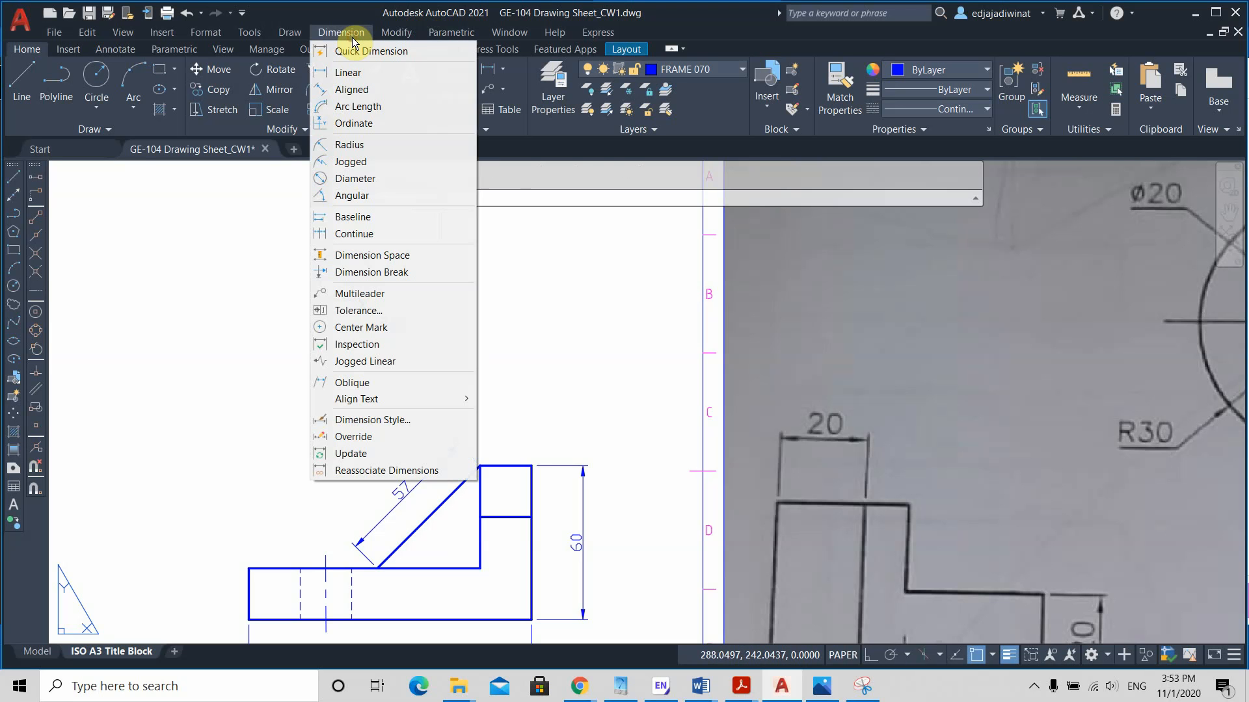
pyautogui.click(344, 179)
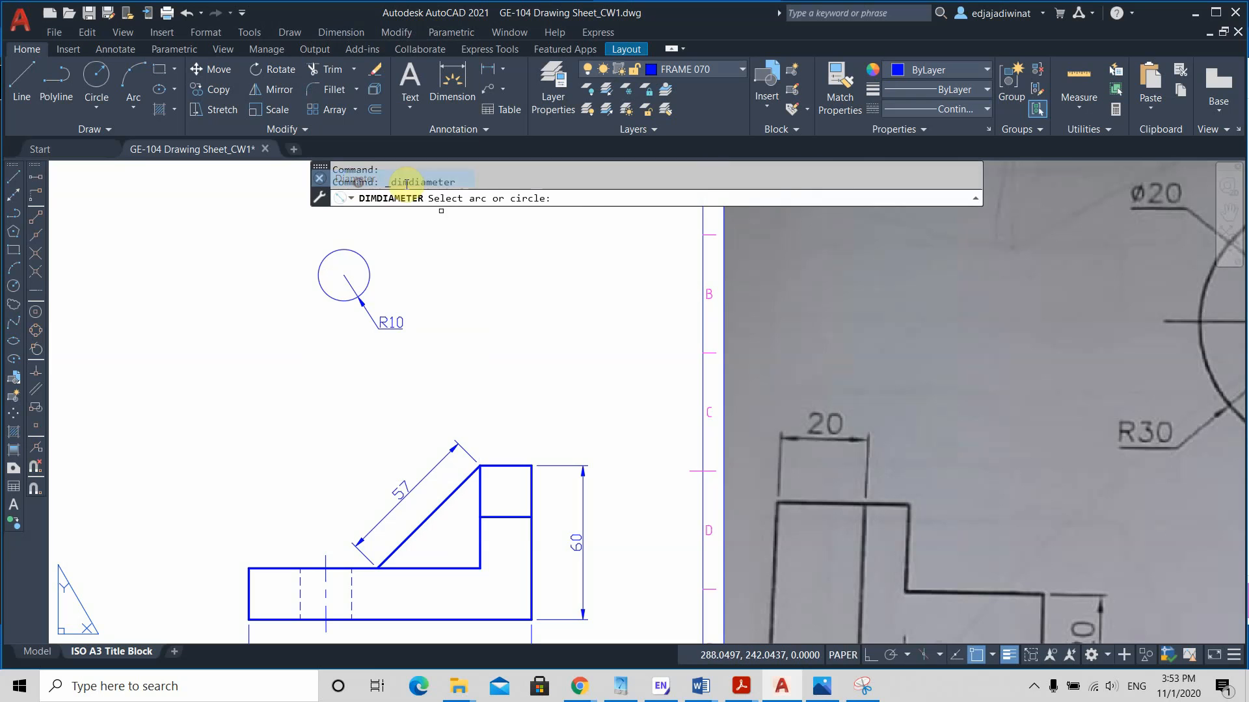
pyautogui.click(361, 254)
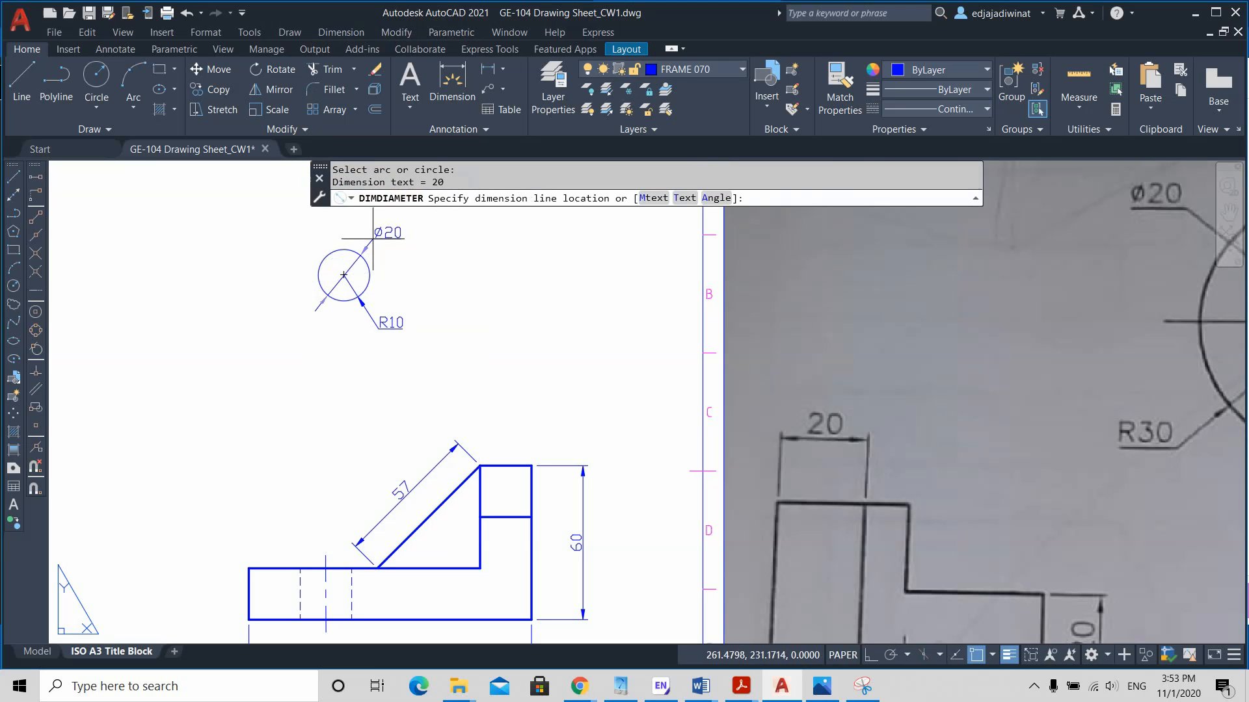
pyautogui.click(381, 237)
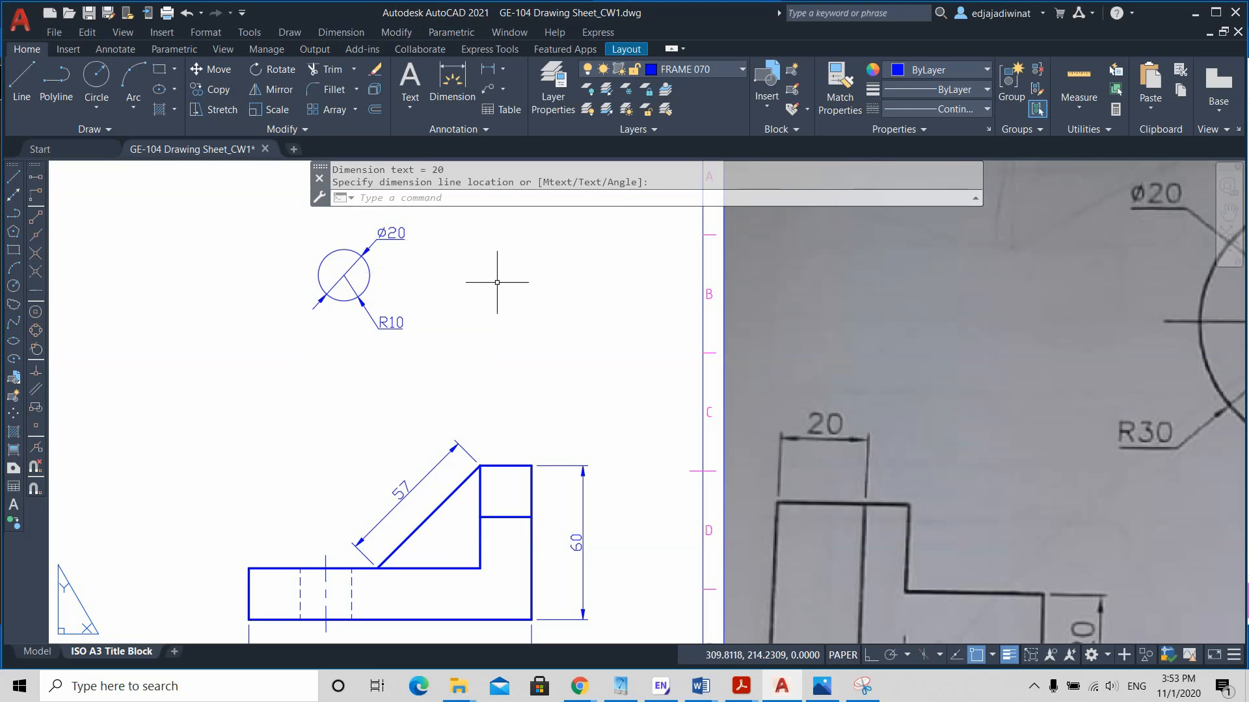
pyautogui.press('Escape')
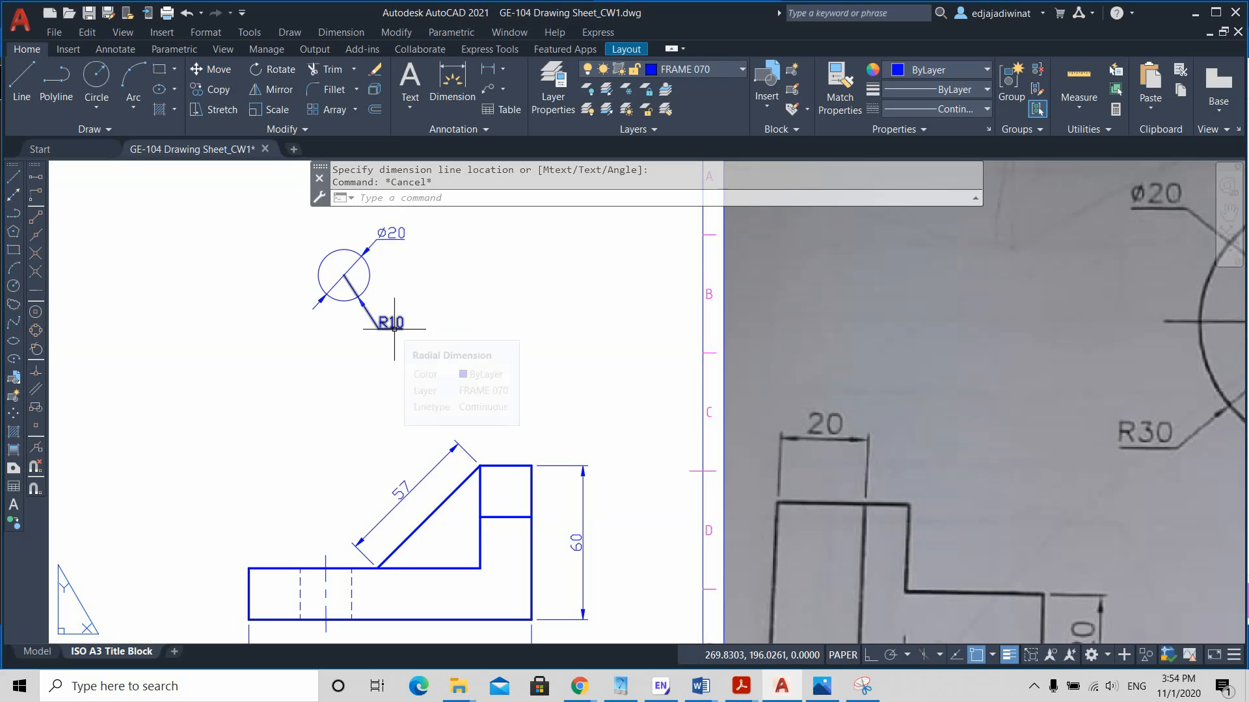
pyautogui.click(393, 329)
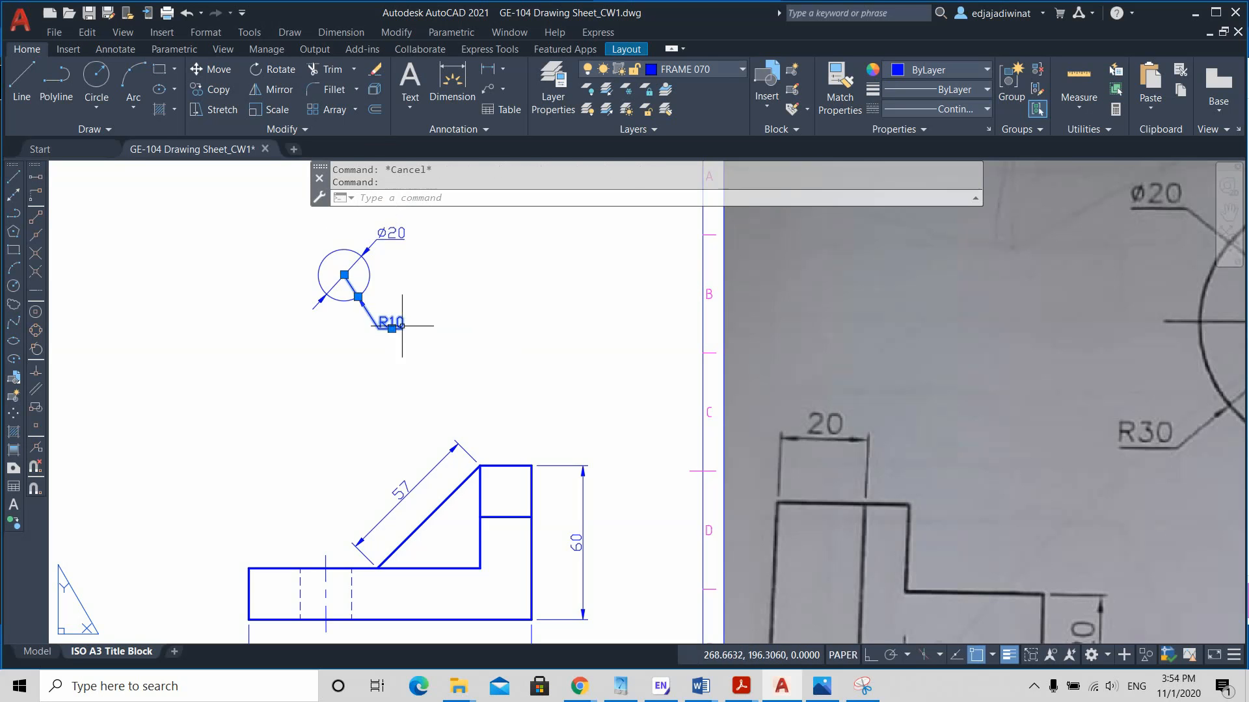
pyautogui.press('Delete')
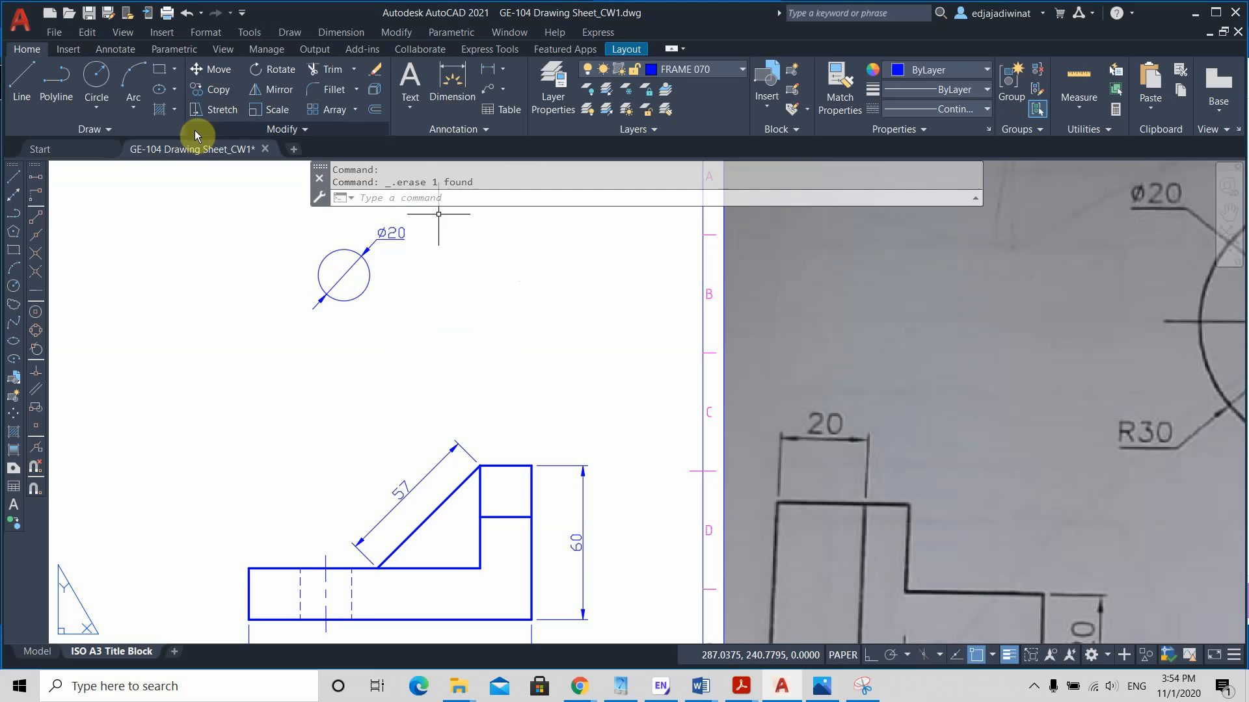
# Add an angular dimension between the bracket's sloped edge and the base's horizontal top edge, with the arc placed inside the triangle
pyautogui.scroll(-2, 473, 286)
pyautogui.scroll(3, 432, 308)
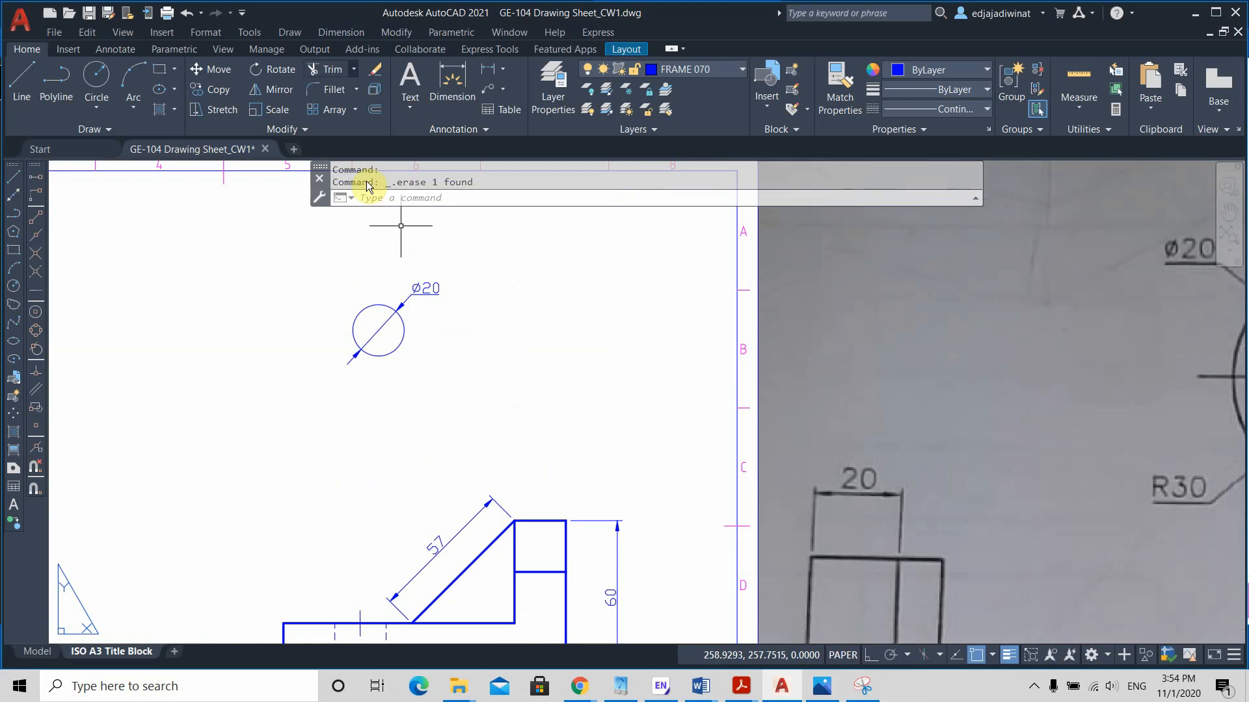
pyautogui.click(342, 32)
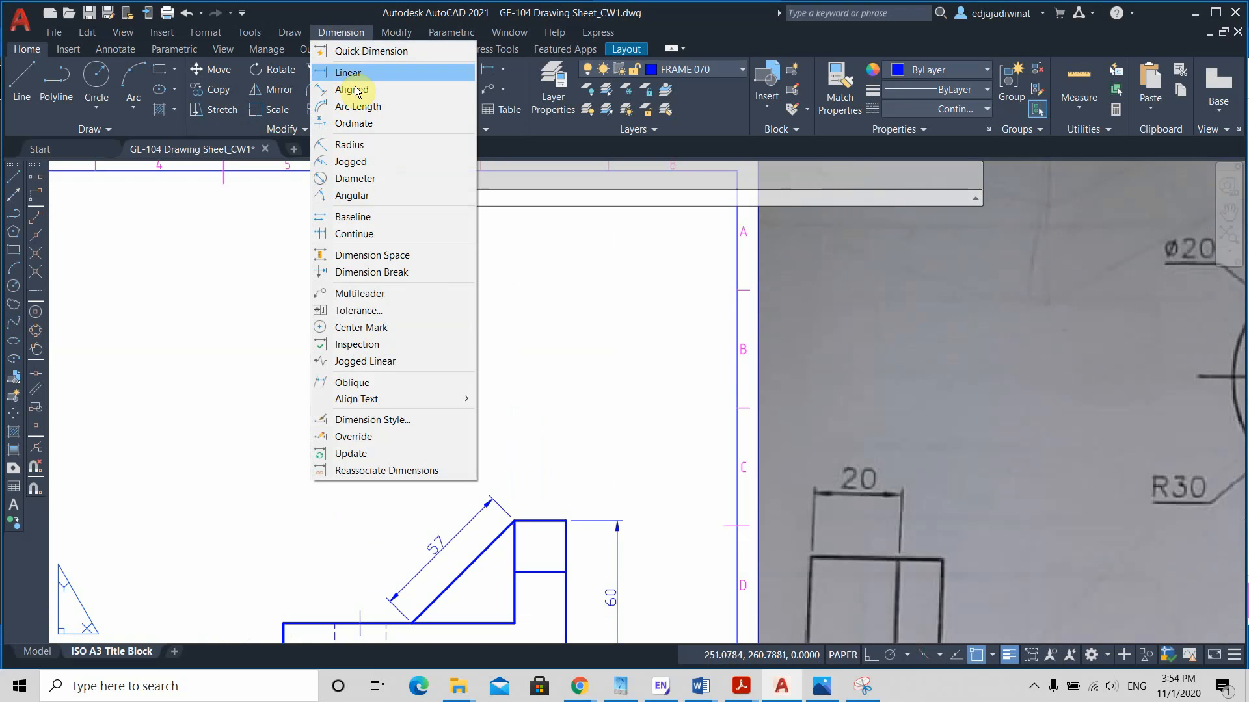
pyautogui.click(363, 198)
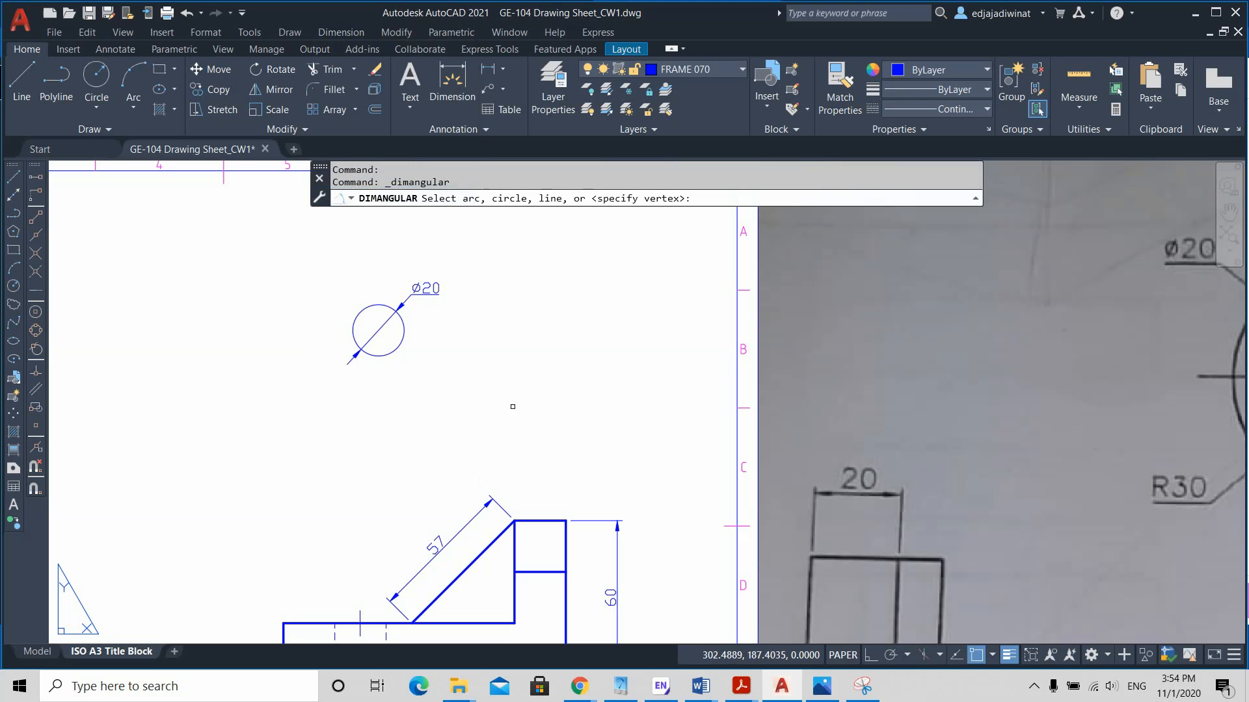
pyautogui.moveTo(512, 429); pyautogui.dragTo(510, 321, button='middle')
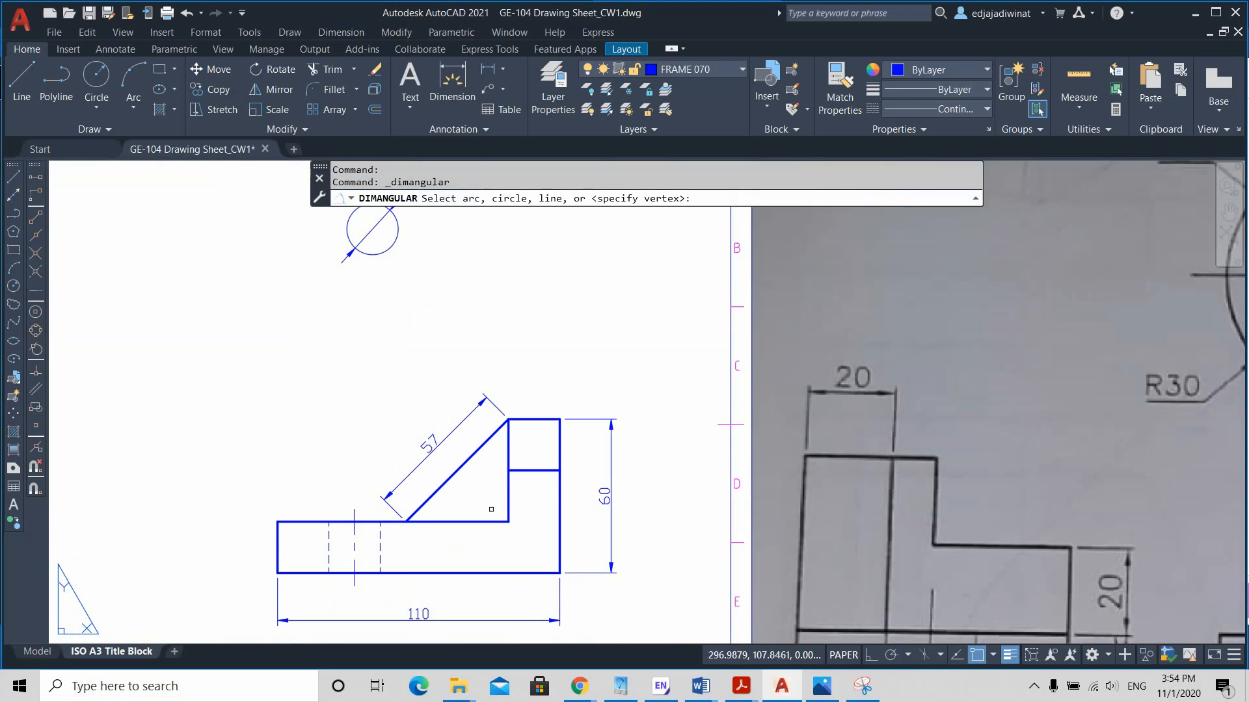
pyautogui.moveTo(509, 446); pyautogui.dragTo(509, 422, button='middle')
pyautogui.scroll(2, 473, 415)
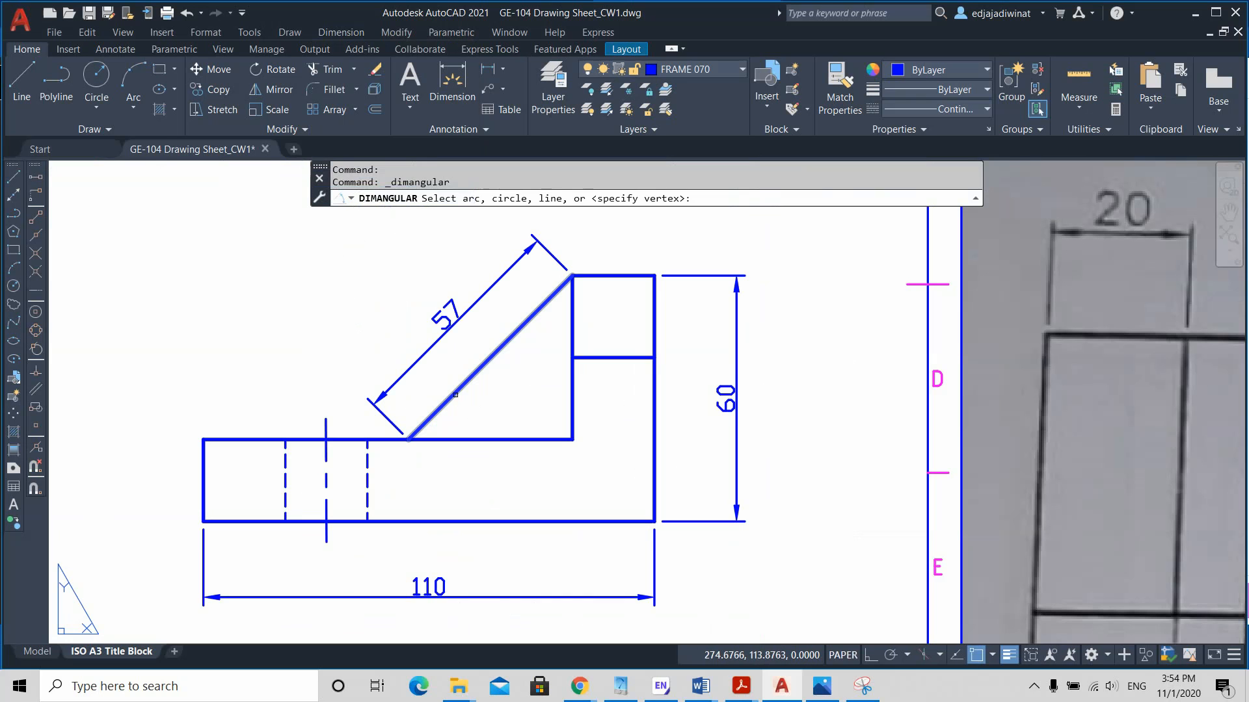
pyautogui.click(456, 393)
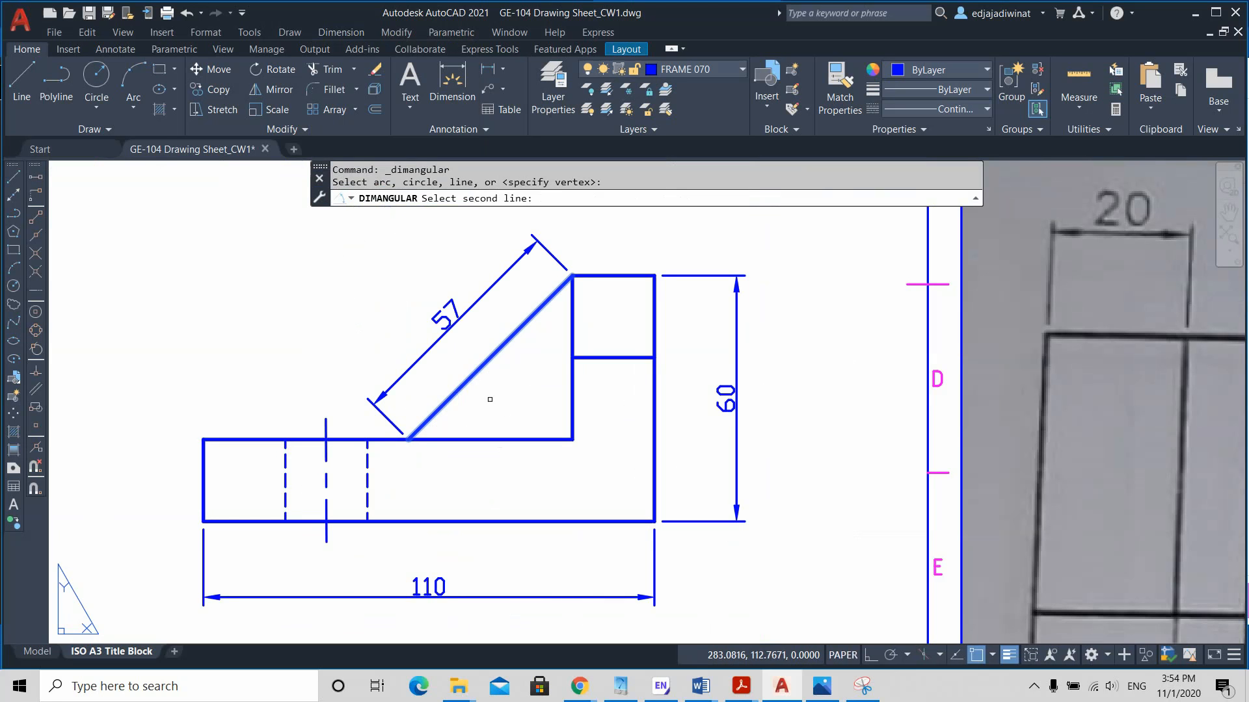
pyautogui.click(481, 440)
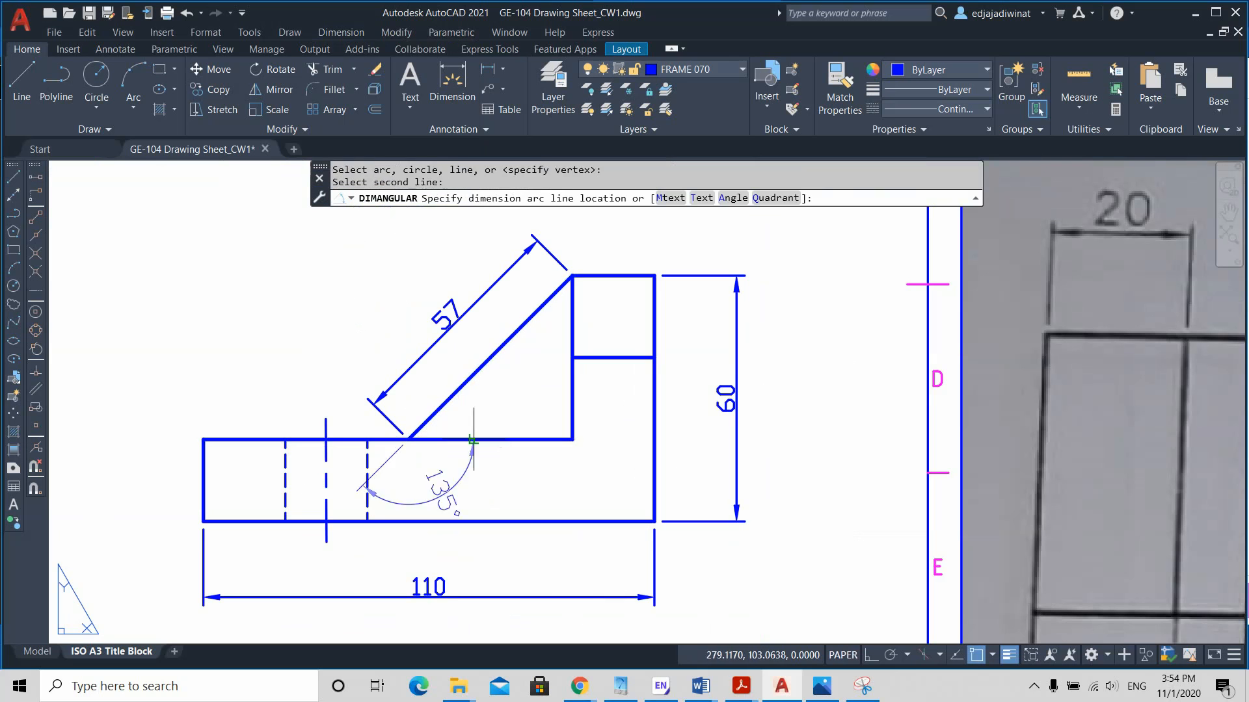
pyautogui.click(514, 394)
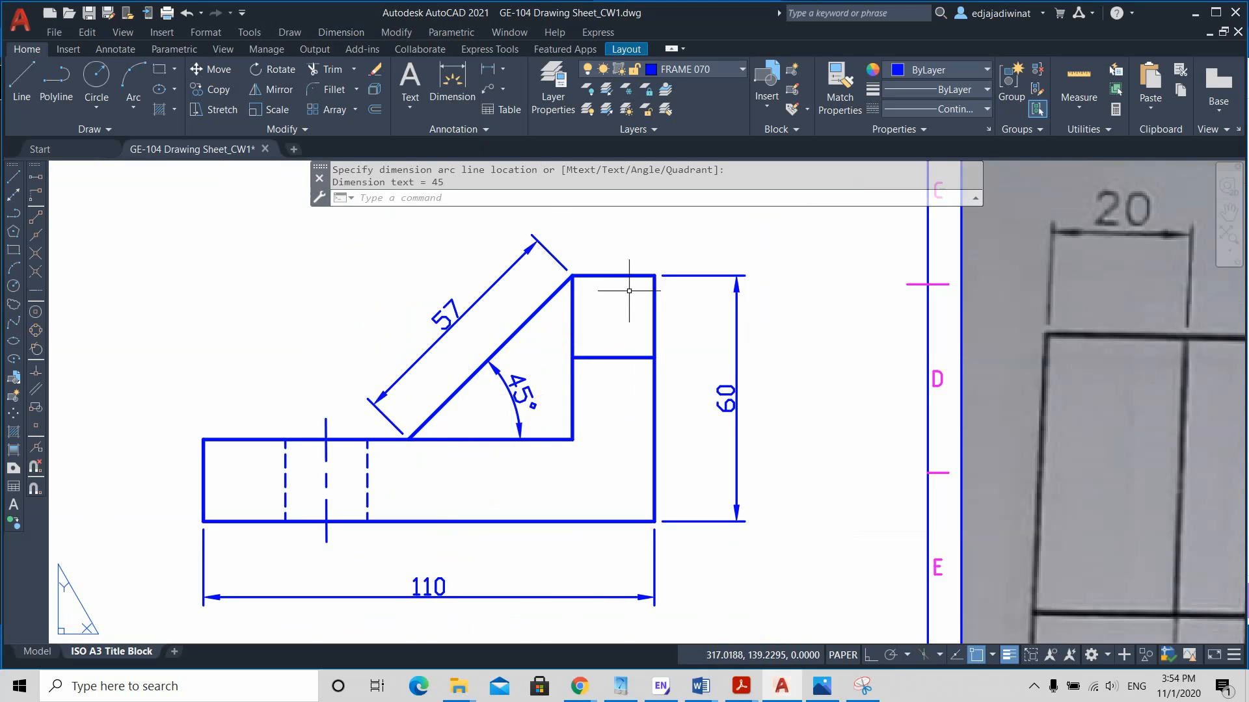
pyautogui.scroll(-2, 628, 296)
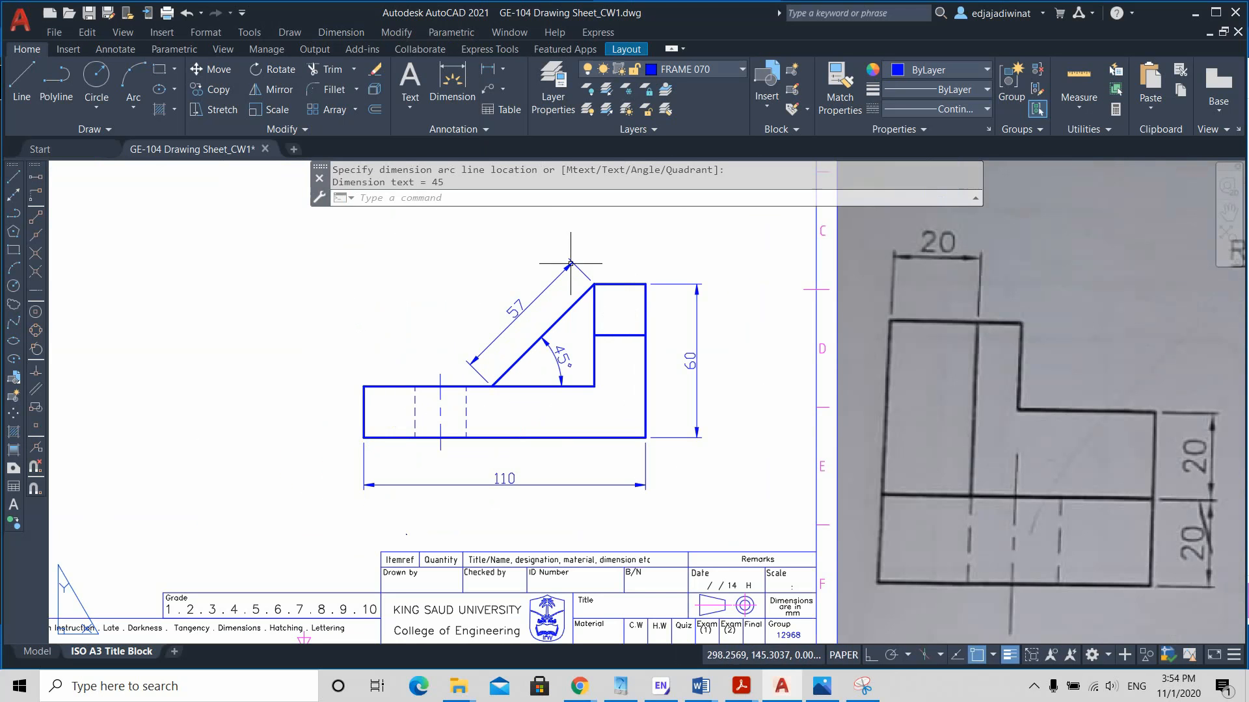
# Delete the overall vertical height dimension beside the bracket view
pyautogui.click(342, 33)
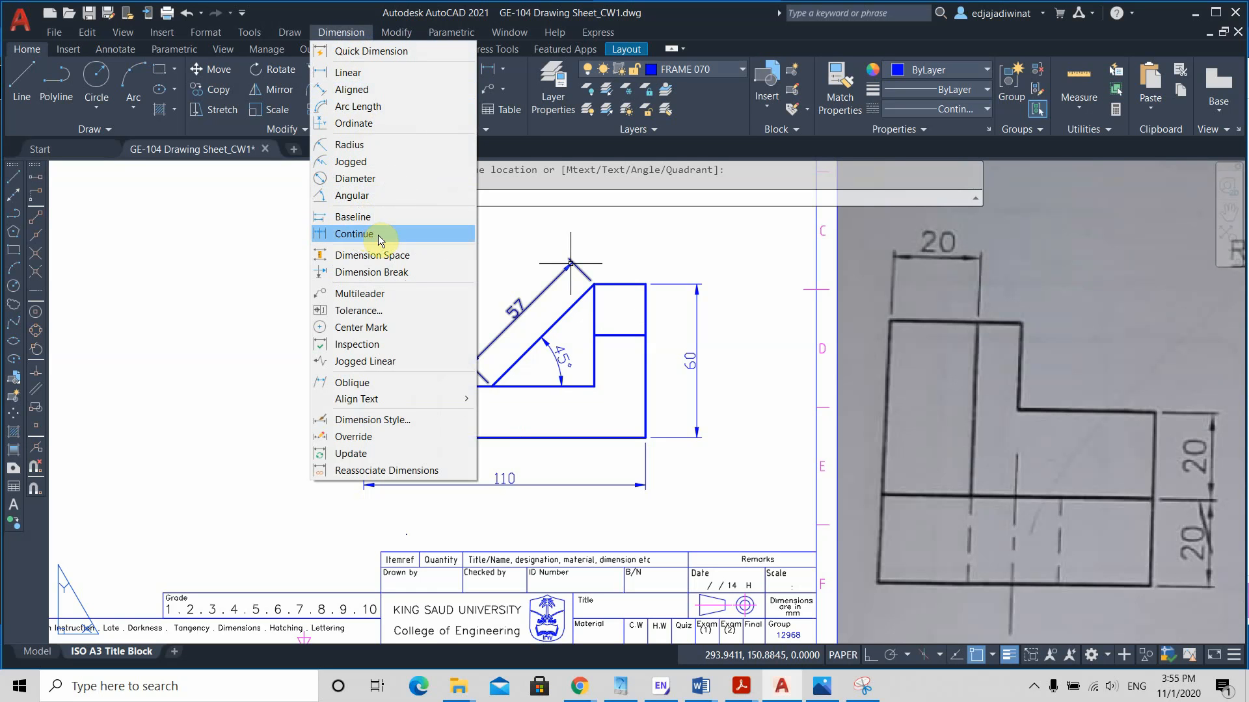
pyautogui.press('Escape')
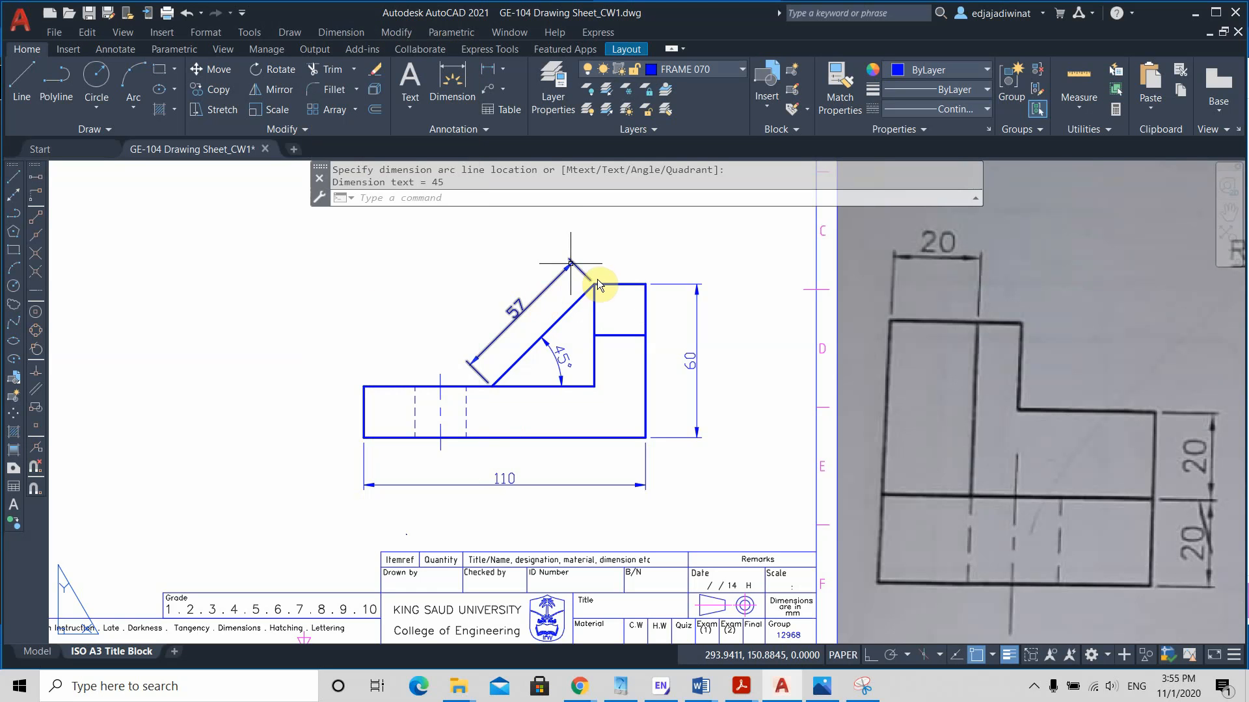
pyautogui.scroll(-2, 693, 354)
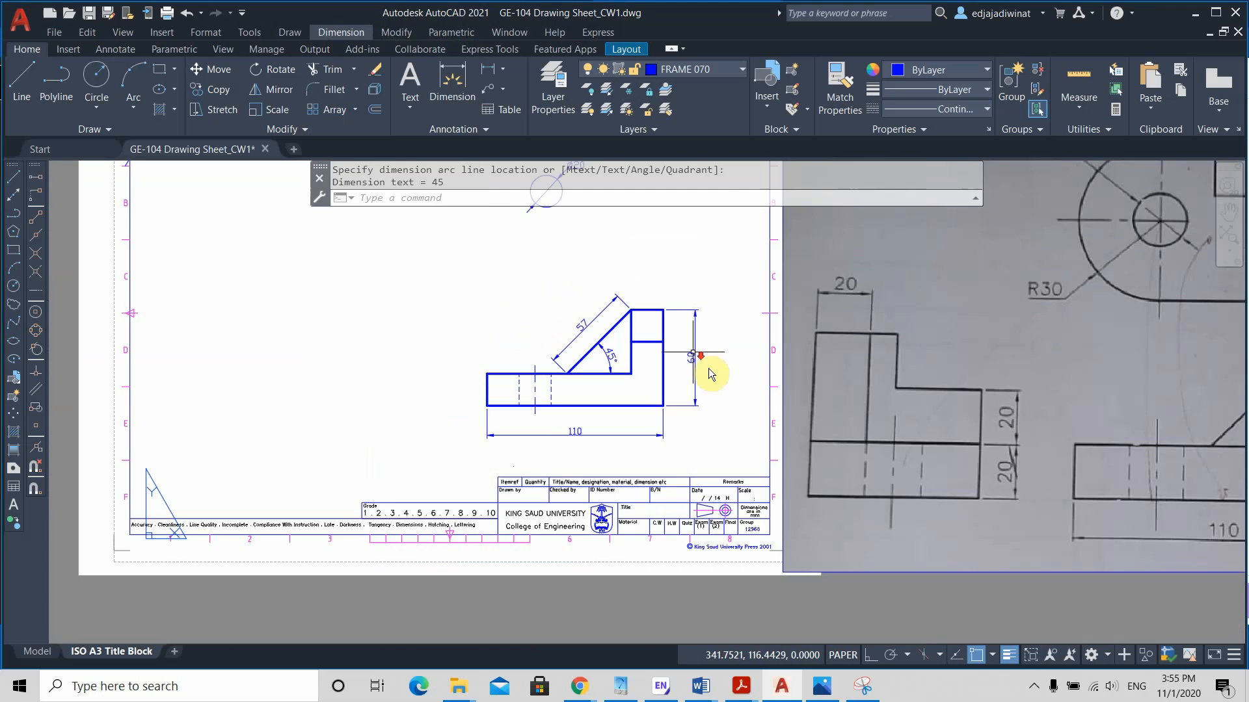
pyautogui.scroll(-2, 724, 377)
pyautogui.moveTo(722, 375); pyautogui.dragTo(518, 376, button='middle')
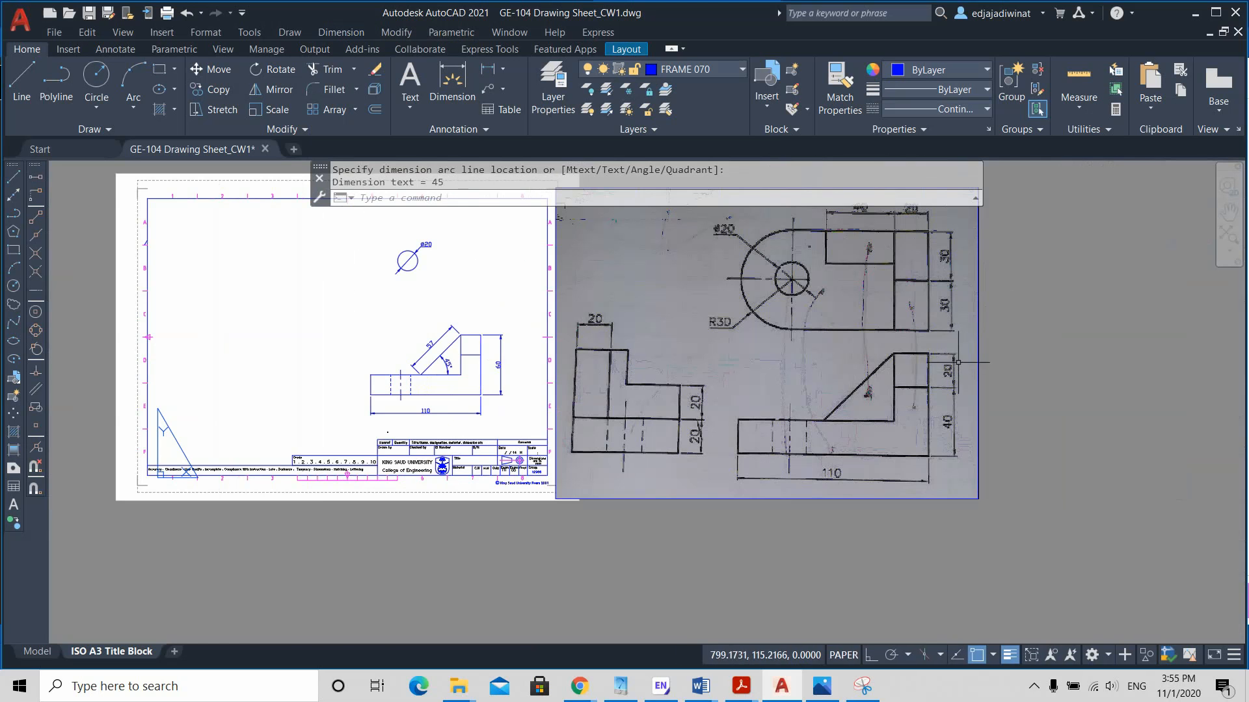
pyautogui.scroll(4, 498, 356)
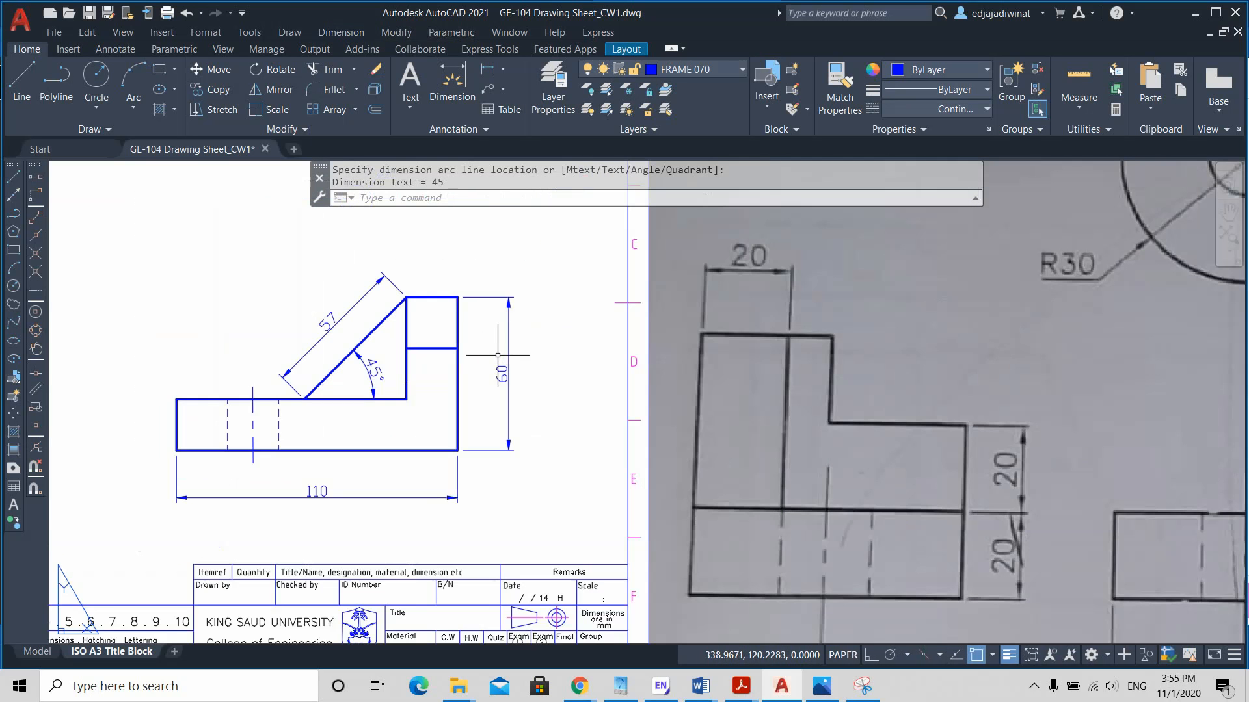
pyautogui.scroll(4, 525, 308)
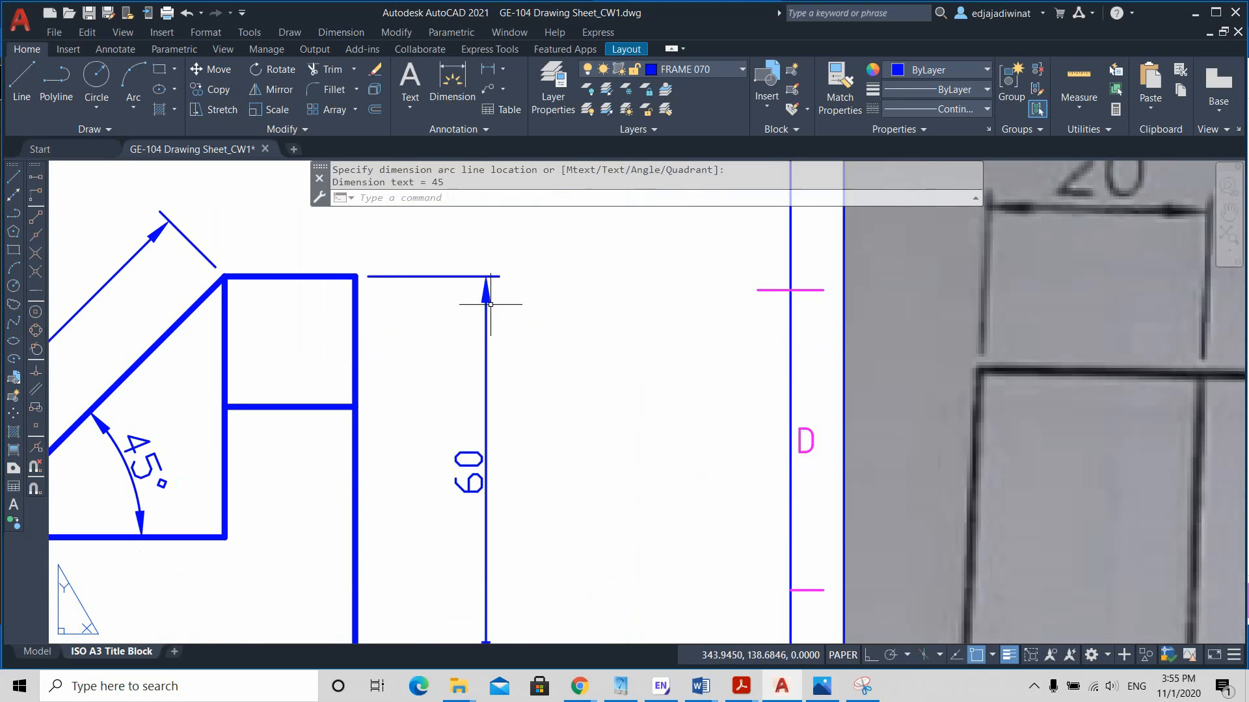
pyautogui.scroll(-6, 490, 318)
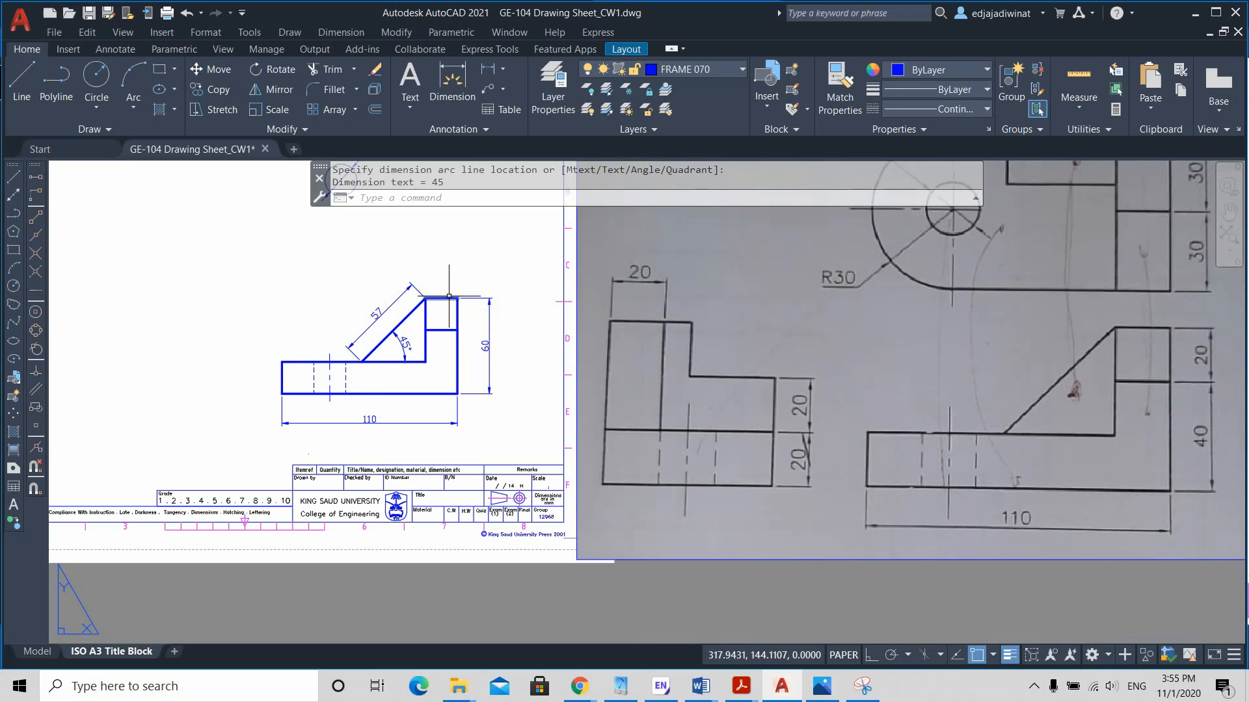
pyautogui.click(518, 353)
pyautogui.click(475, 323)
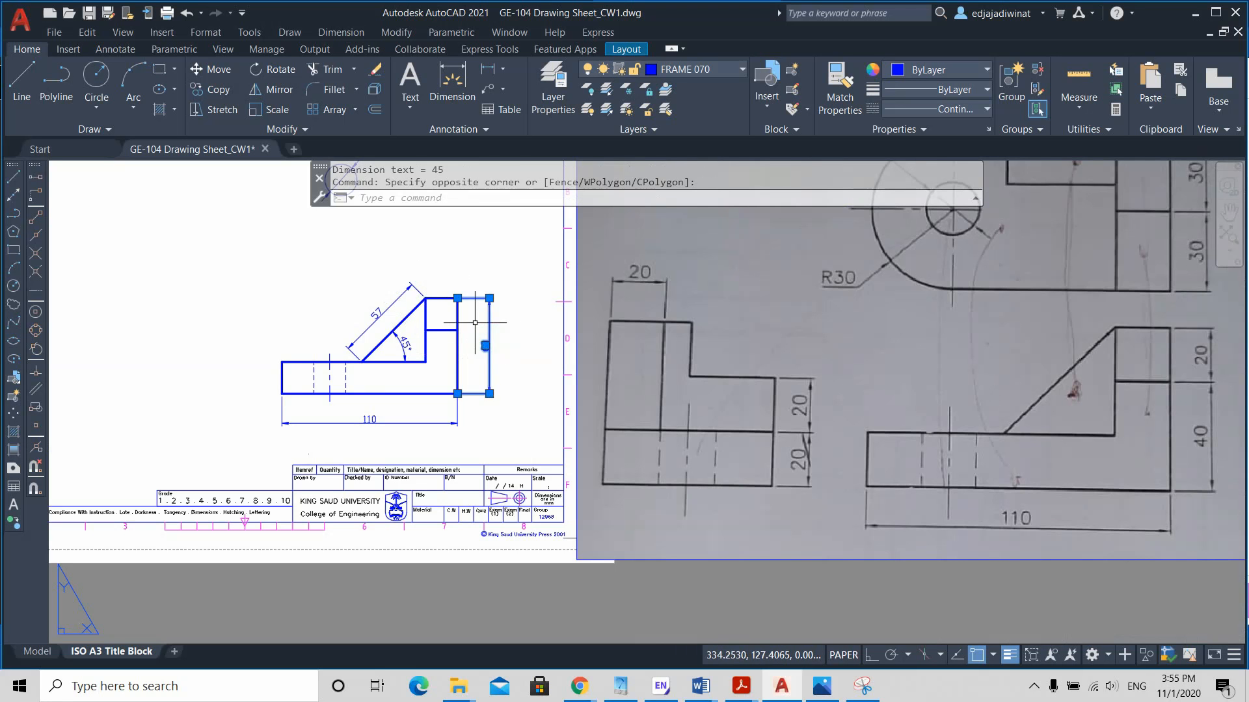
pyautogui.press('Delete')
pyautogui.scroll(2, 491, 384)
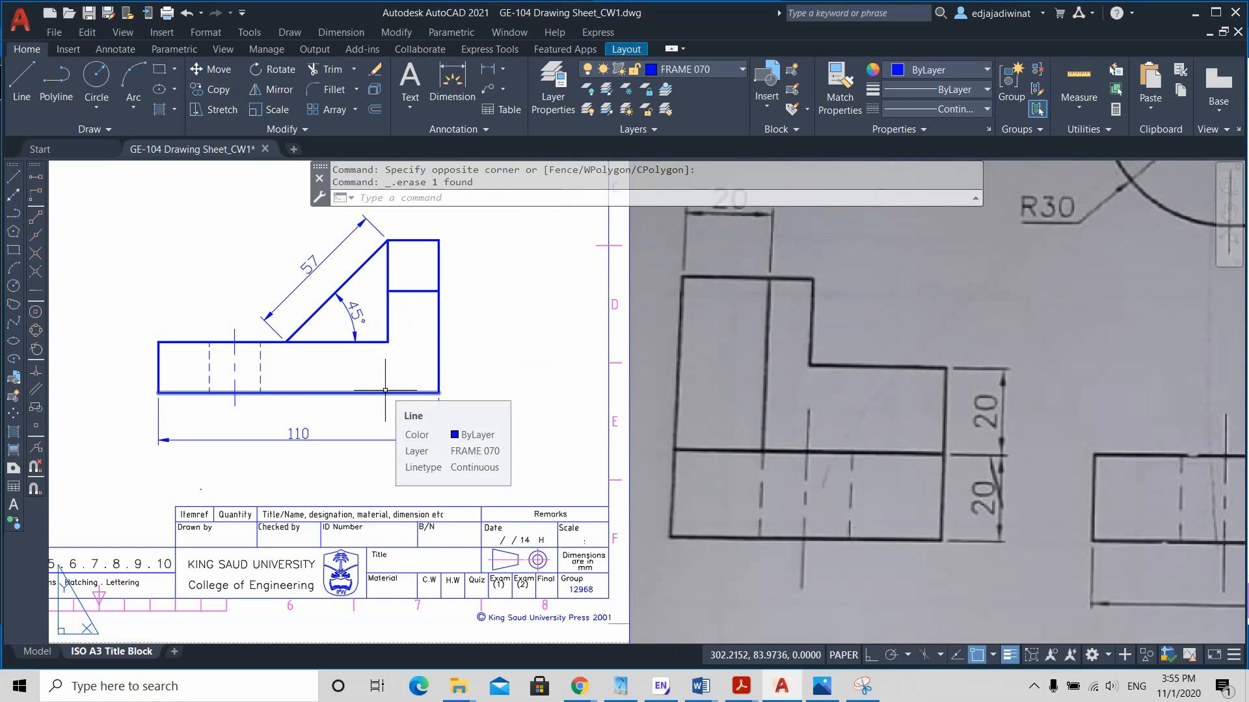
pyautogui.click(349, 392)
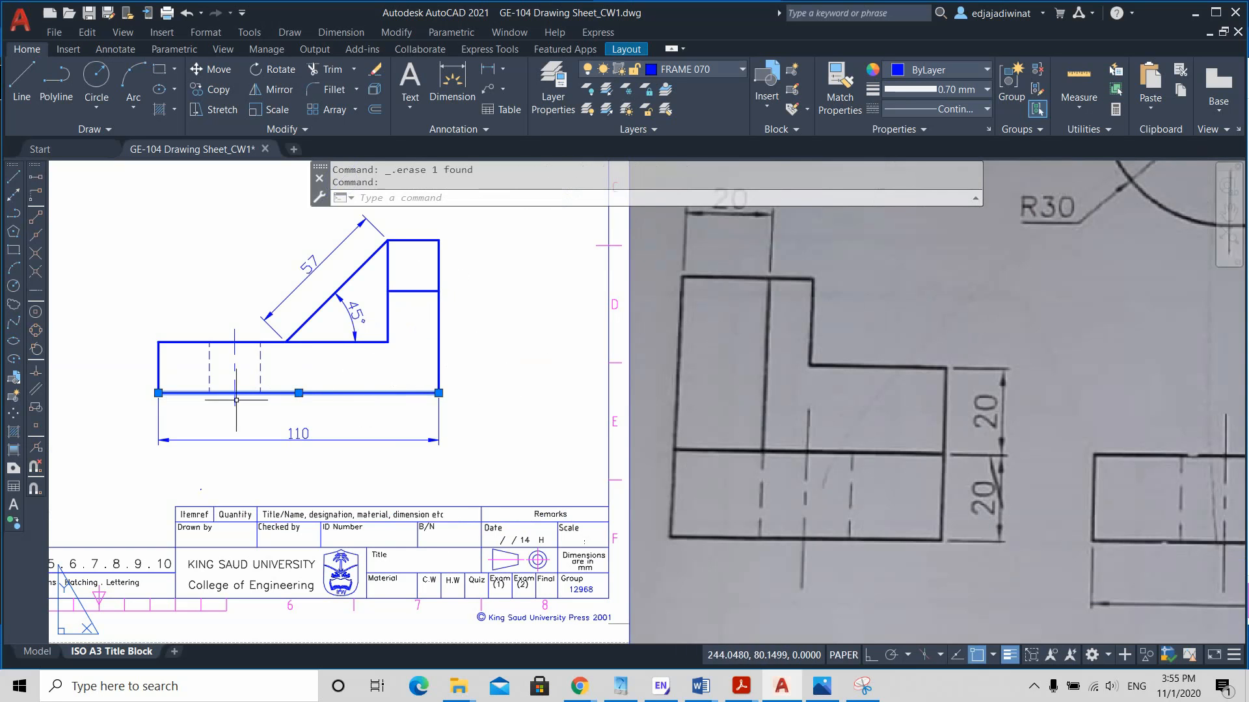
pyautogui.press('Escape')
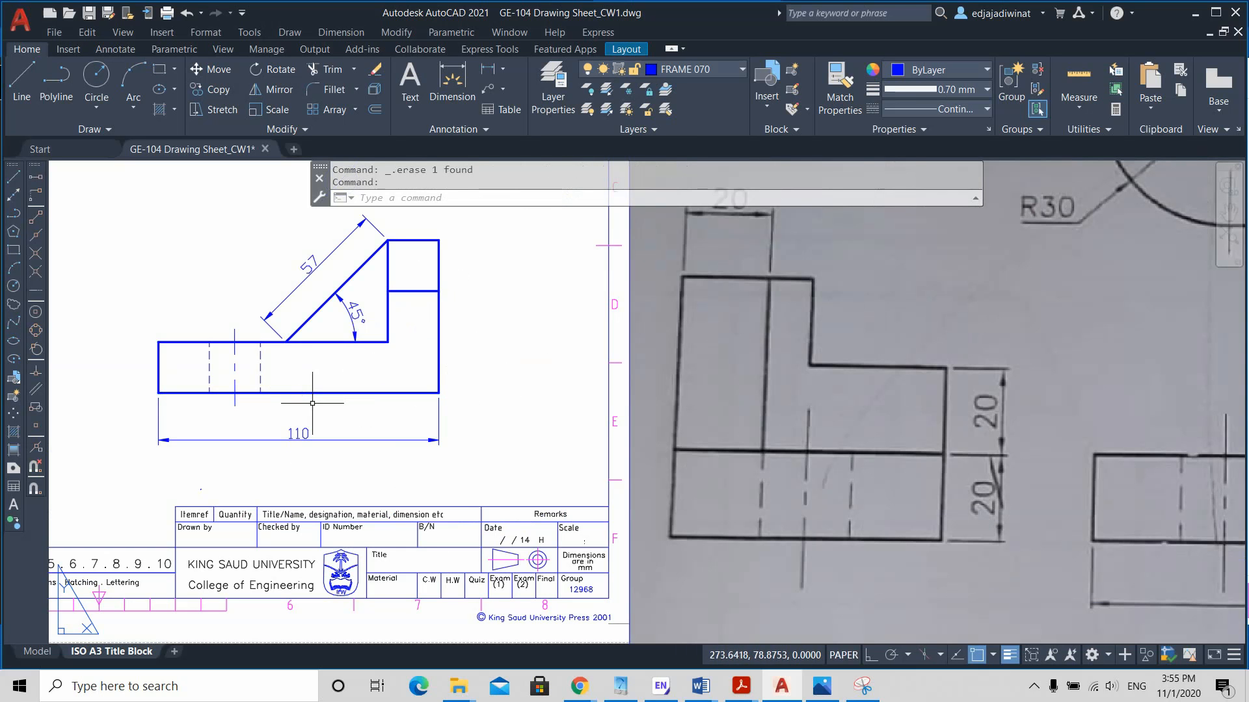
pyautogui.click(416, 392)
pyautogui.moveTo(416, 392)
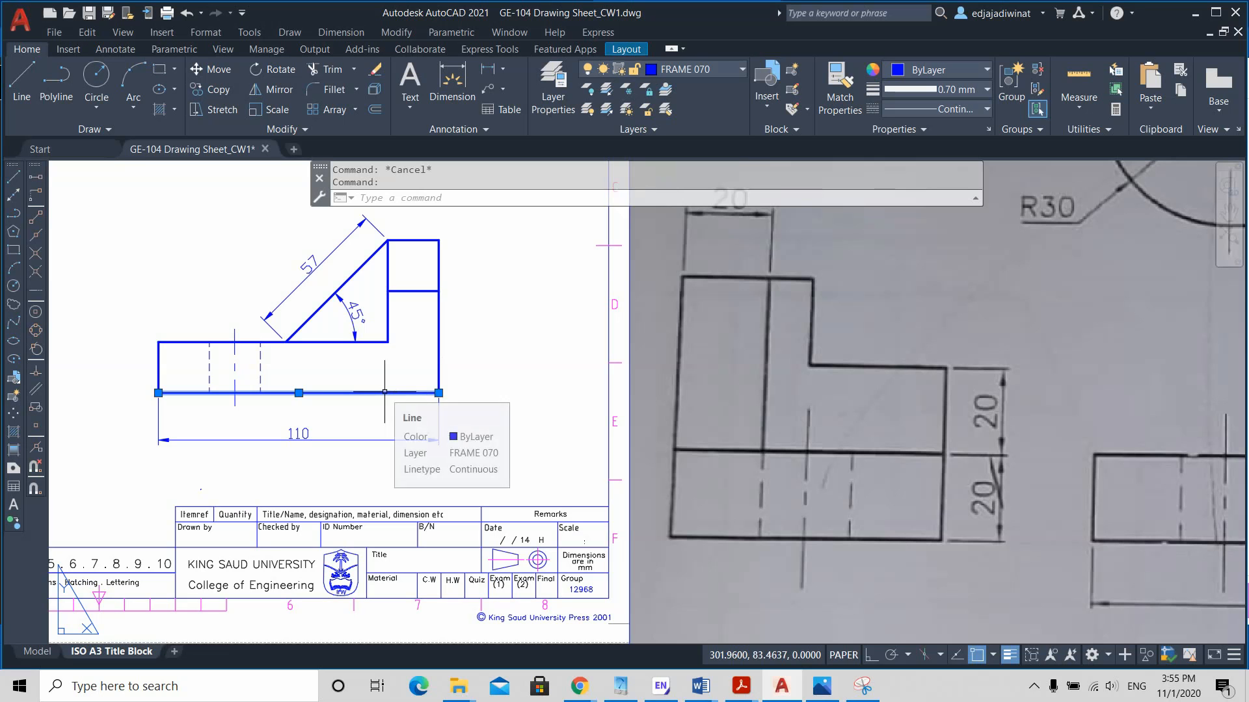
pyautogui.press('Escape')
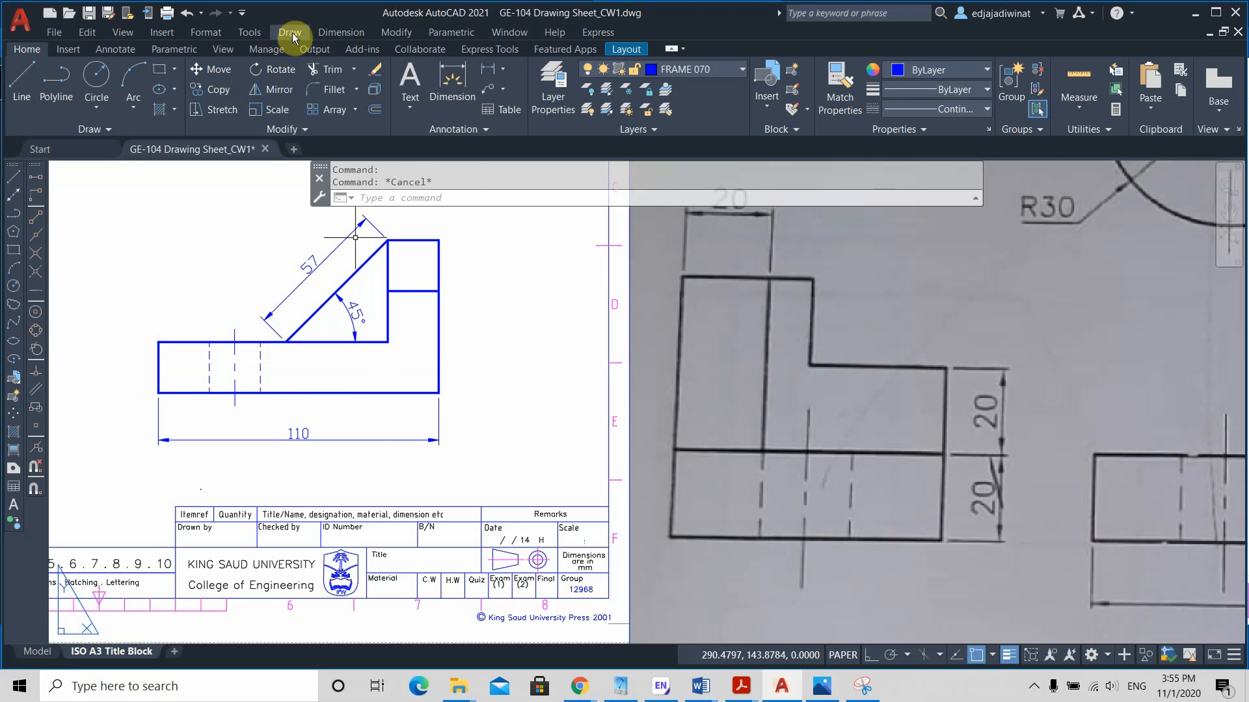
pyautogui.click(323, 32)
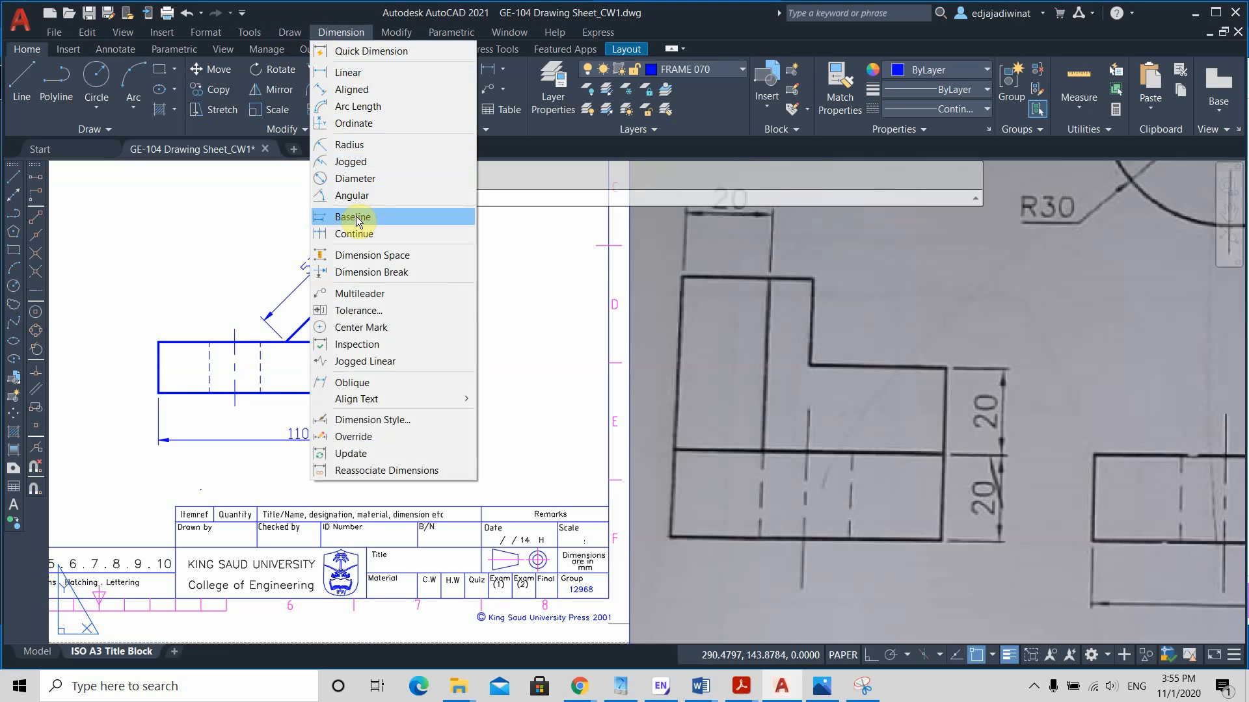
pyautogui.click(362, 218)
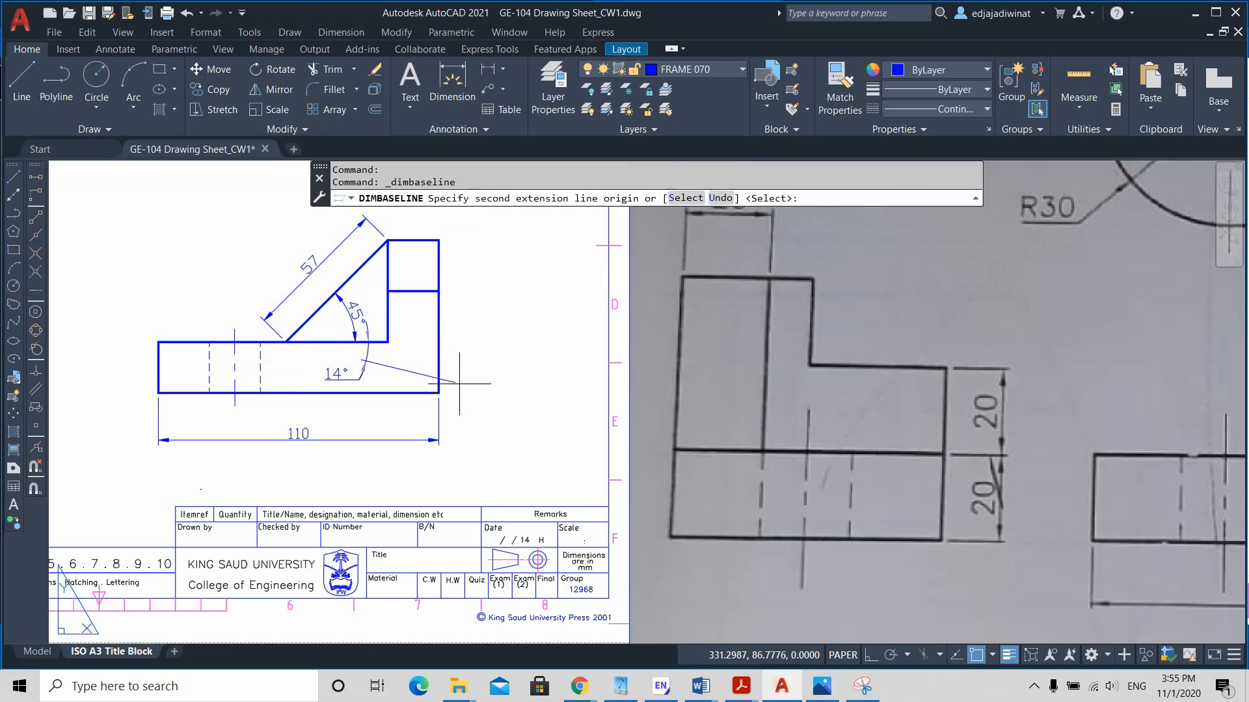
pyautogui.press('Escape')
pyautogui.click(341, 32)
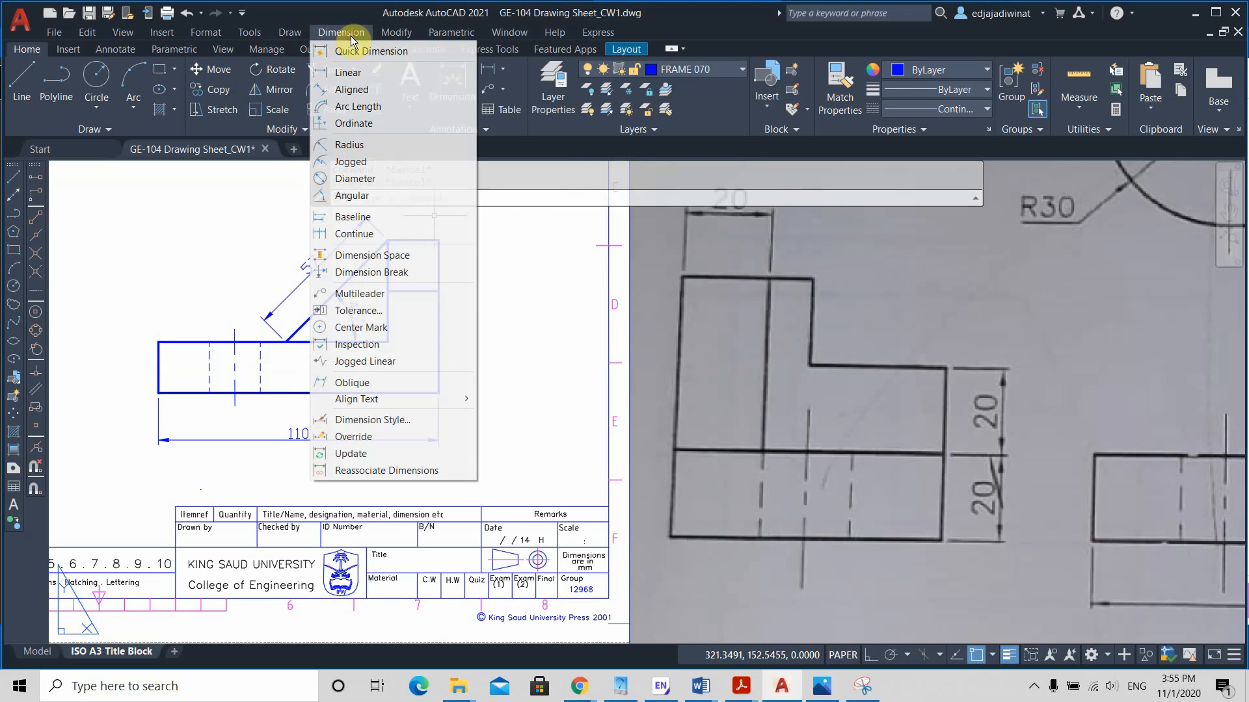
pyautogui.click(374, 218)
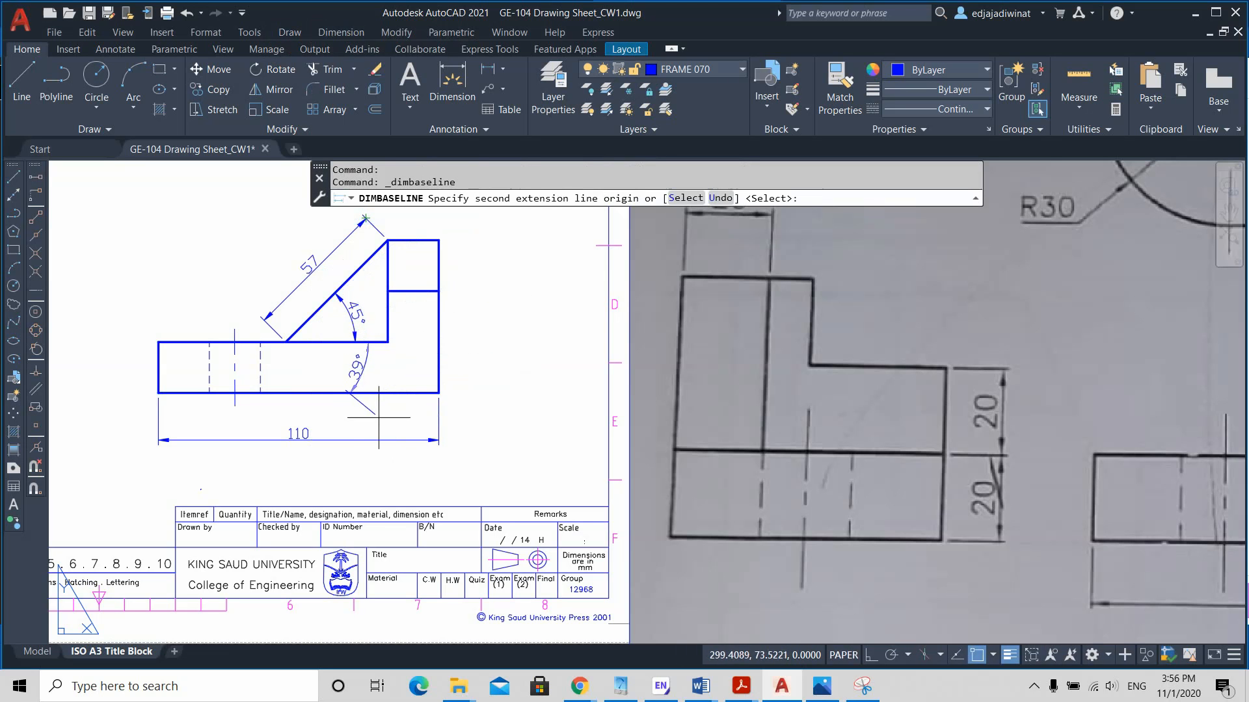
pyautogui.scroll(2, 362, 412)
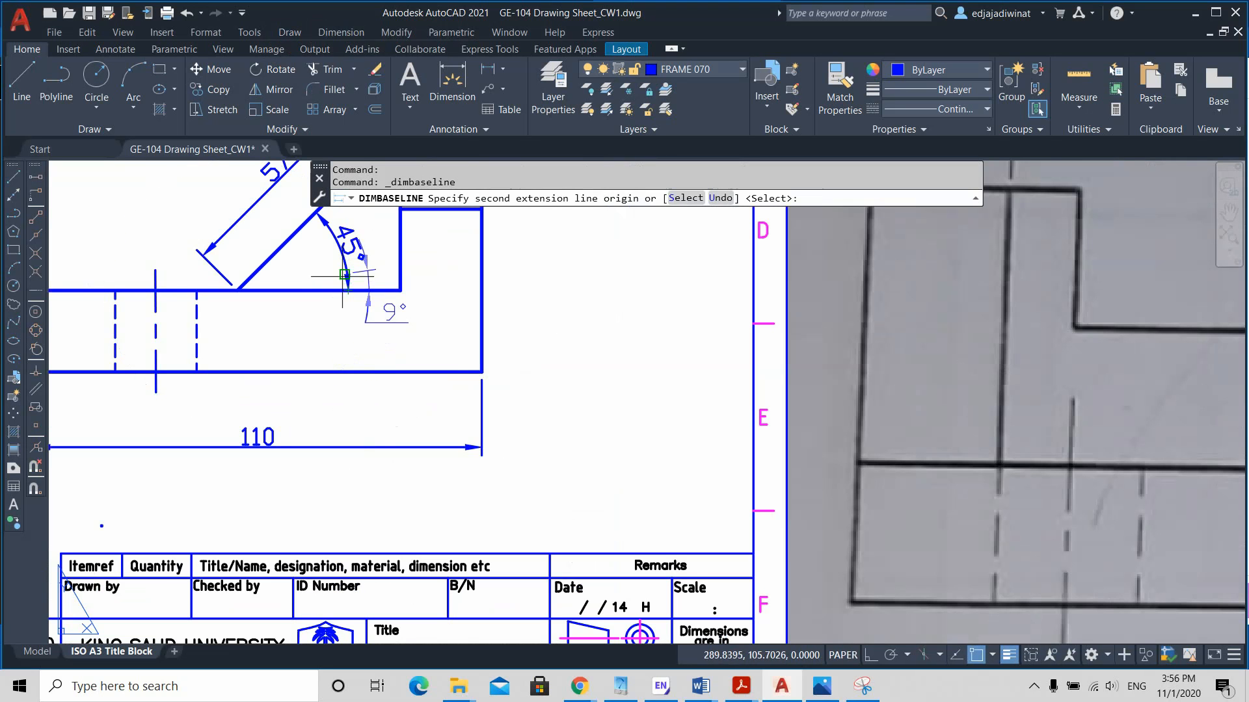
pyautogui.press('Escape')
pyautogui.press('Escape')
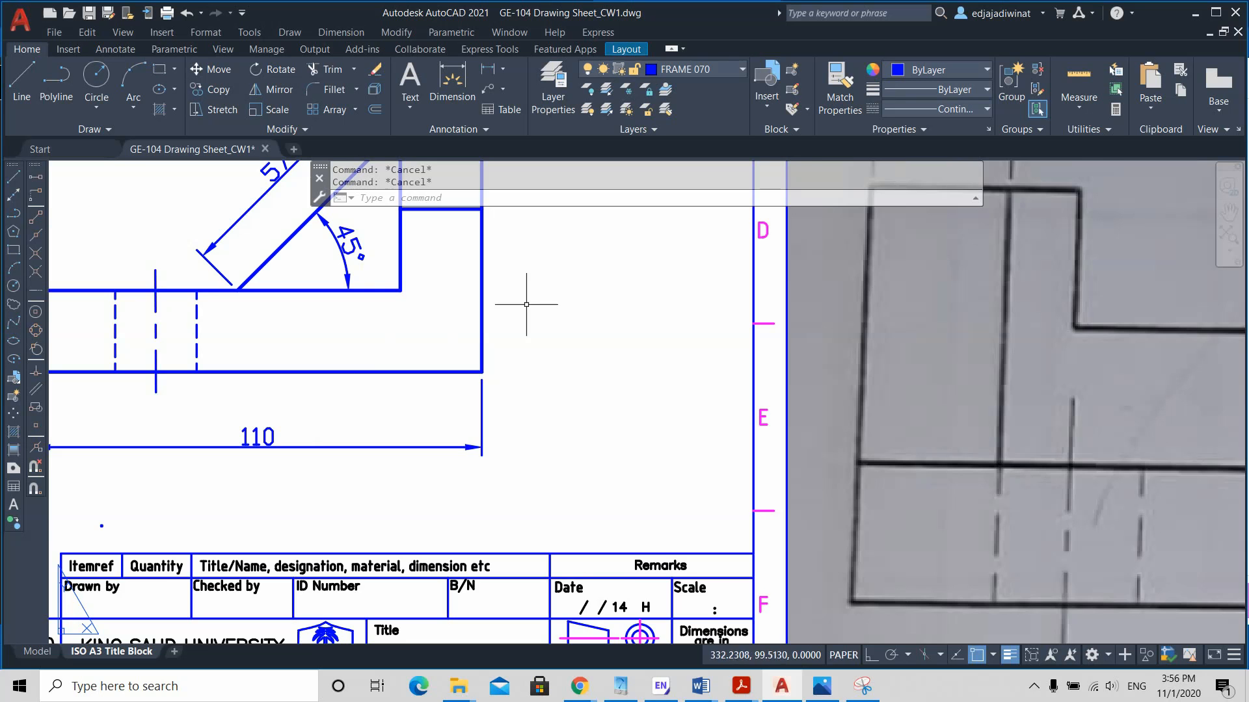
pyautogui.scroll(-2, 535, 304)
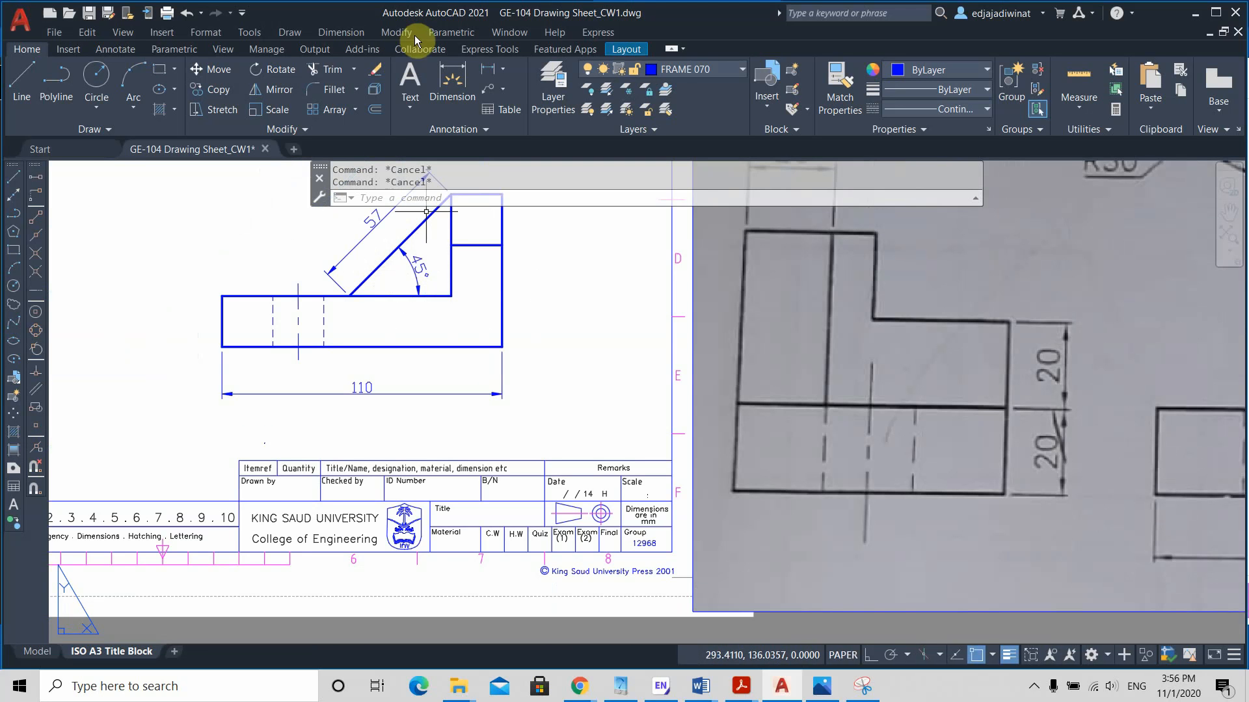
pyautogui.click(342, 33)
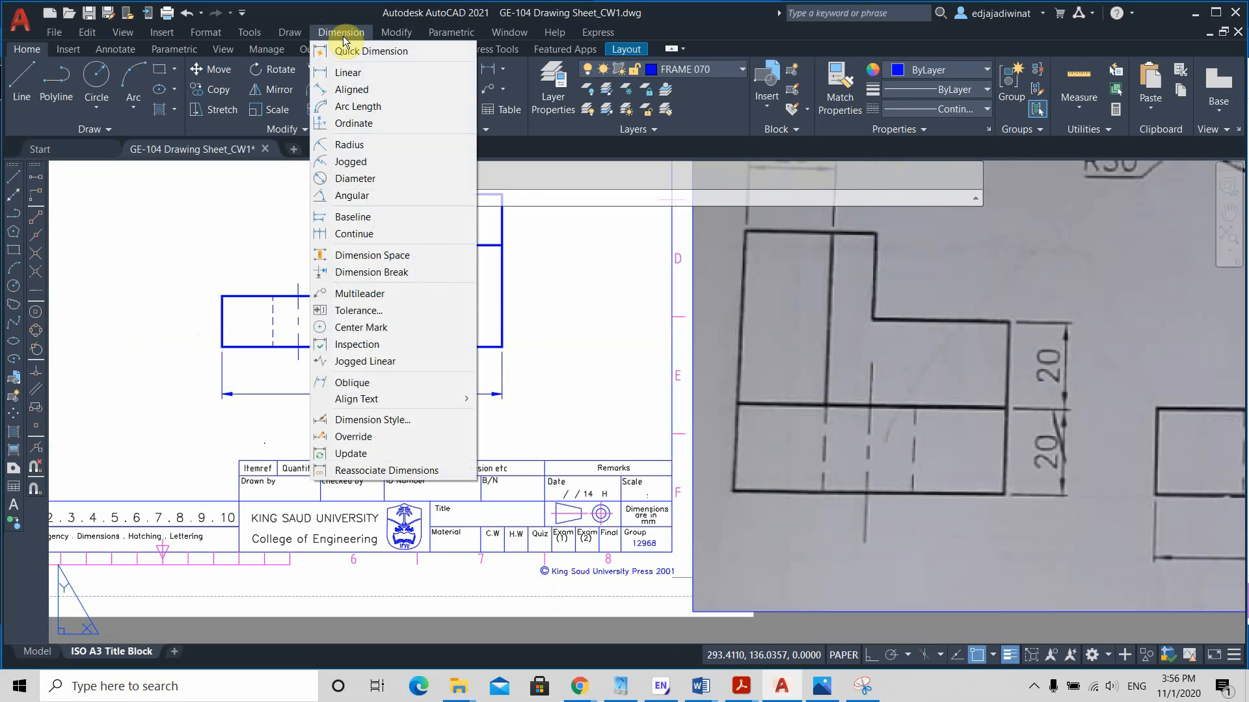
pyautogui.click(364, 216)
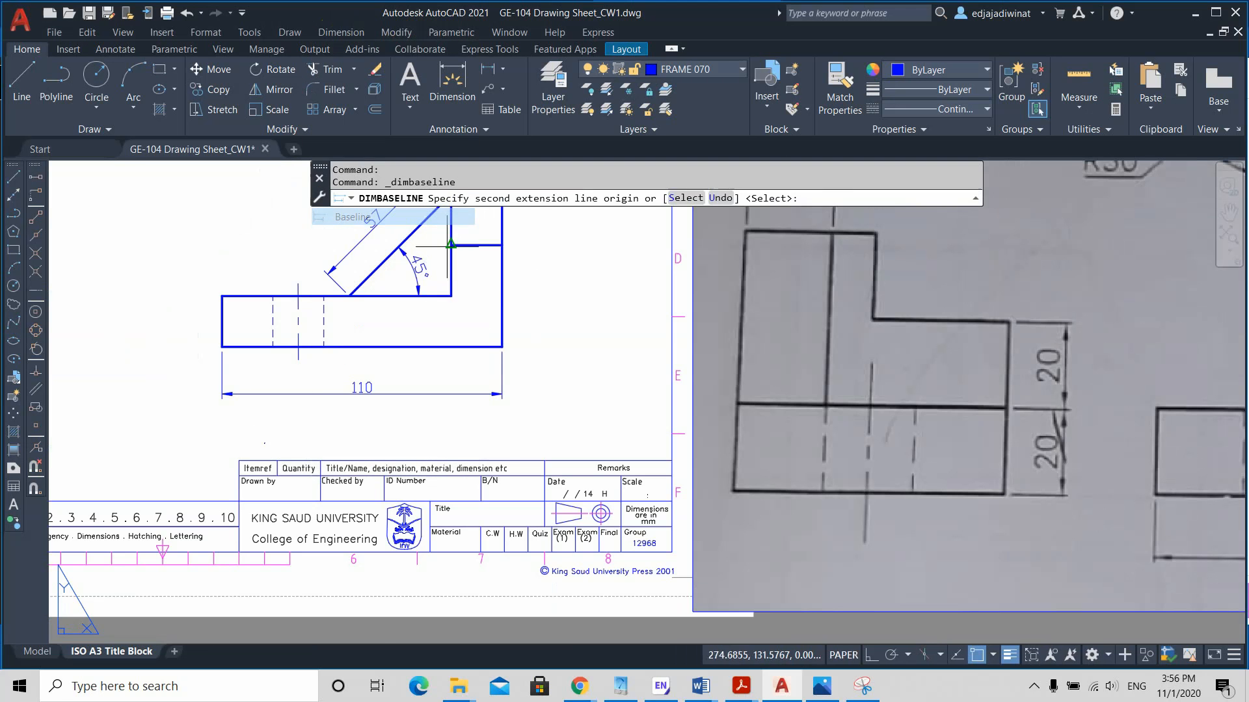
pyautogui.scroll(1, 437, 327)
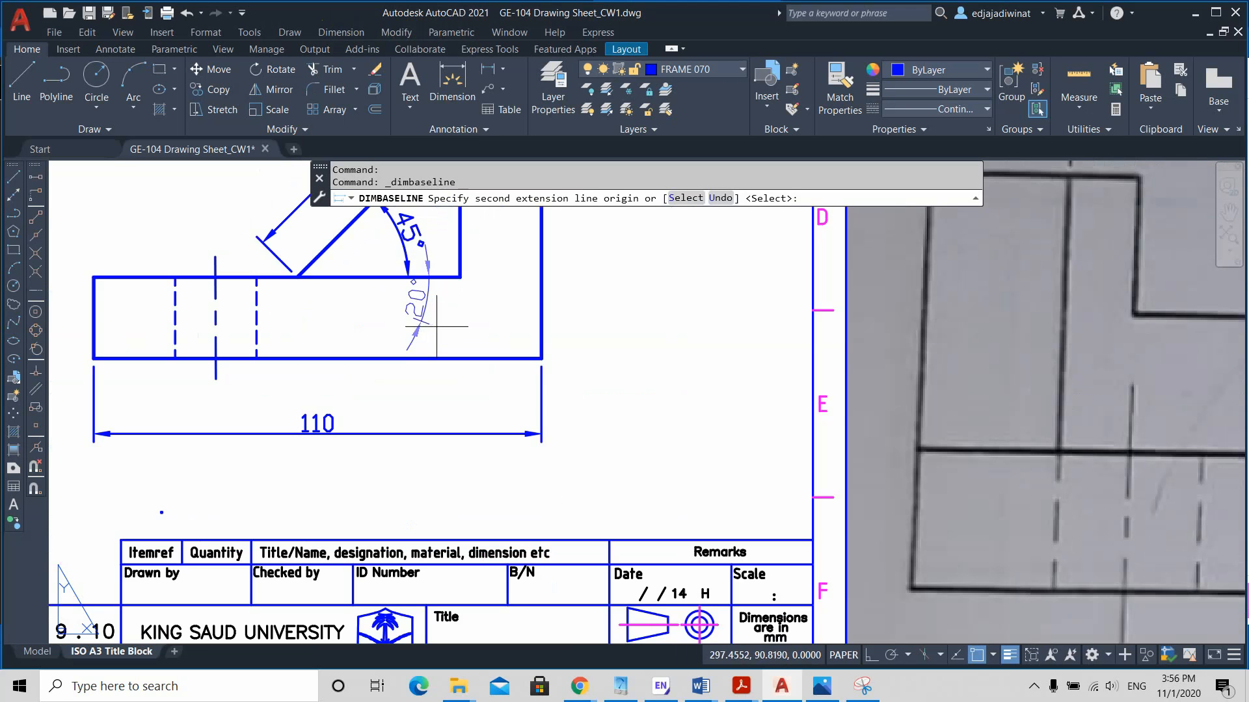
pyautogui.scroll(-3, 419, 312)
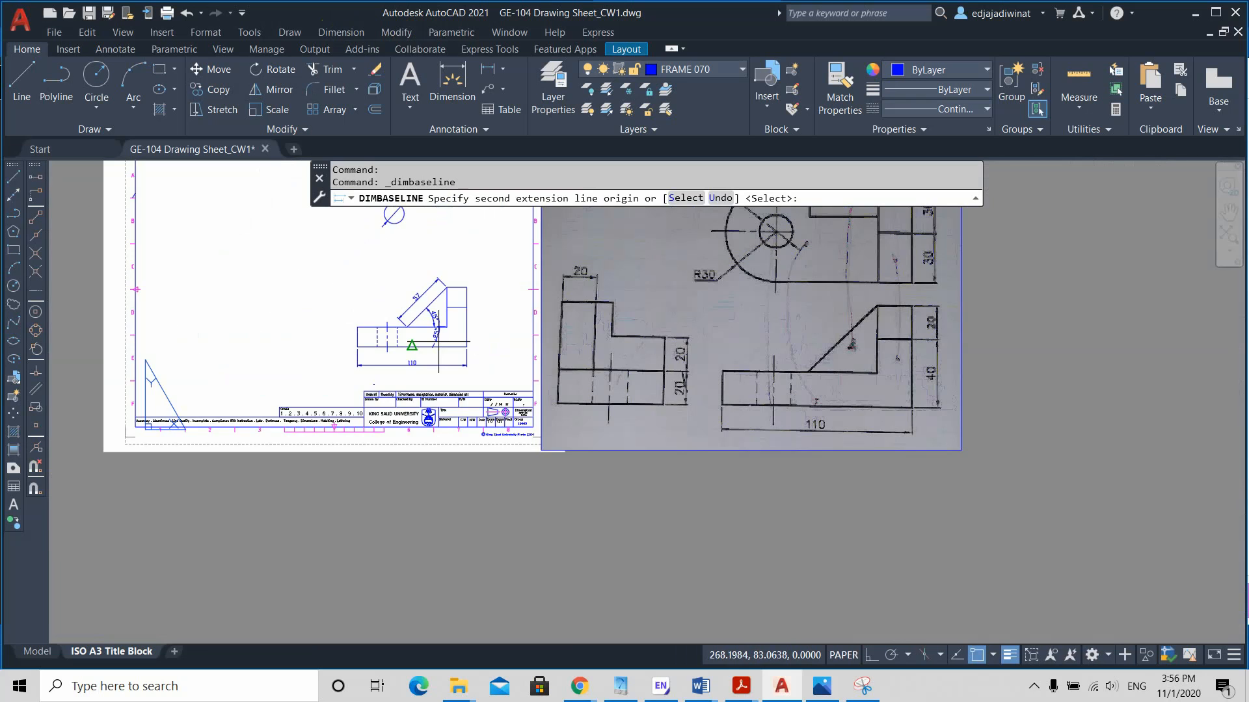
pyautogui.scroll(2, 452, 337)
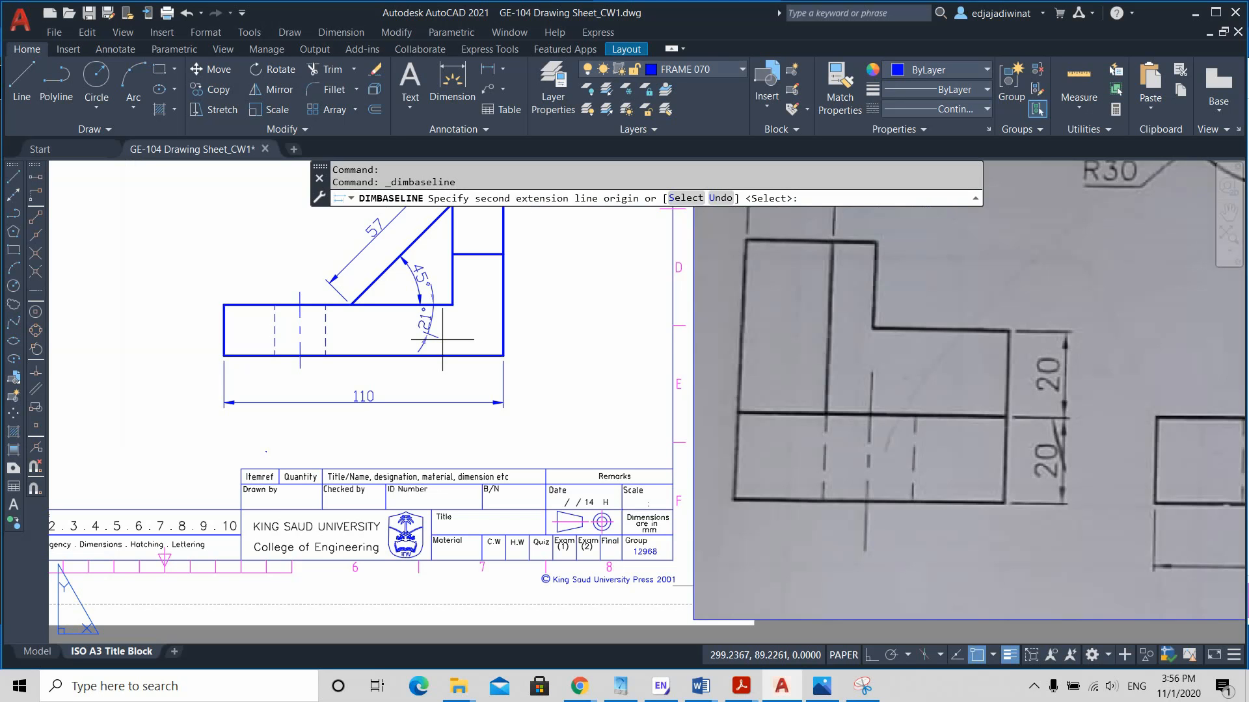
pyautogui.scroll(1, 449, 309)
pyautogui.scroll(-1, 449, 308)
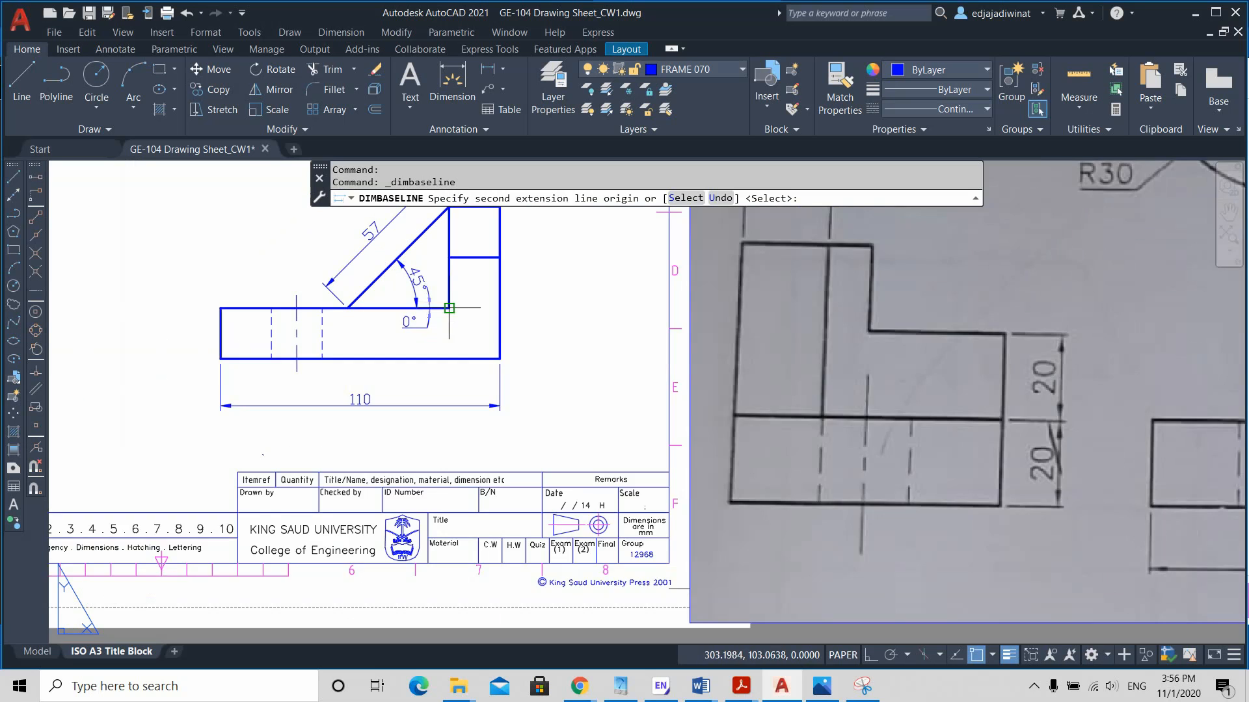
pyautogui.scroll(2, 442, 325)
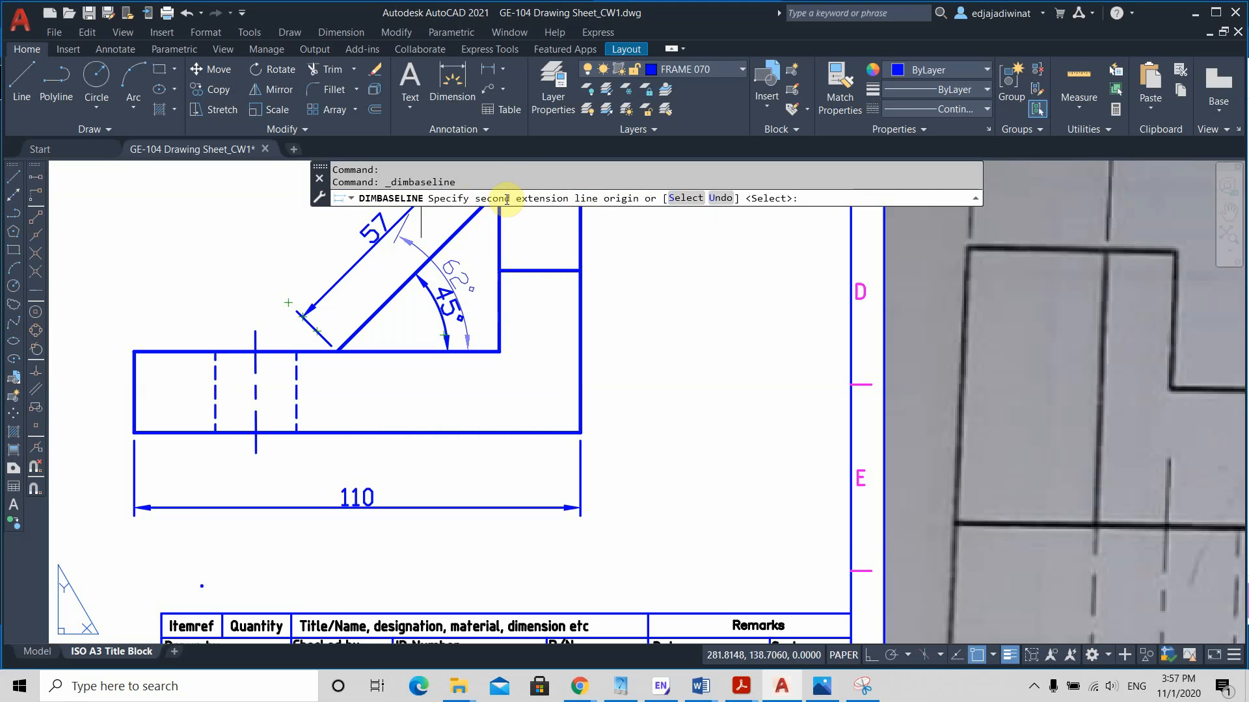
pyautogui.click(677, 199)
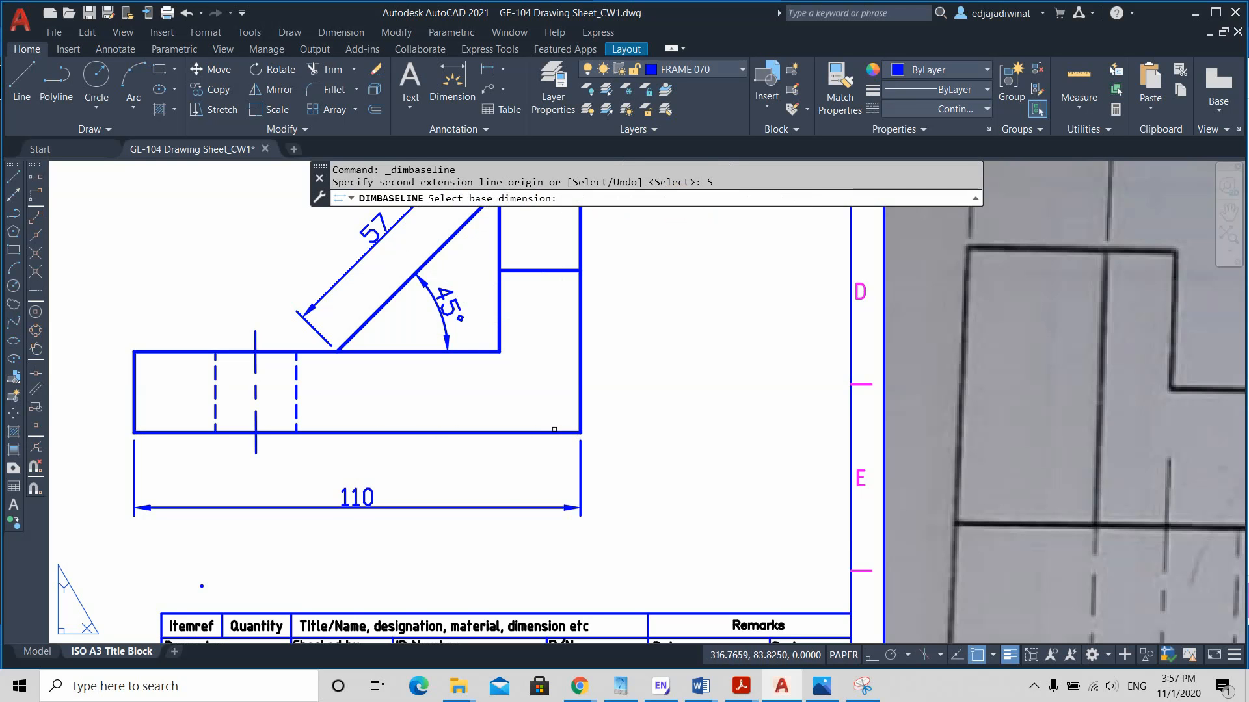
pyautogui.scroll(-2, 655, 366)
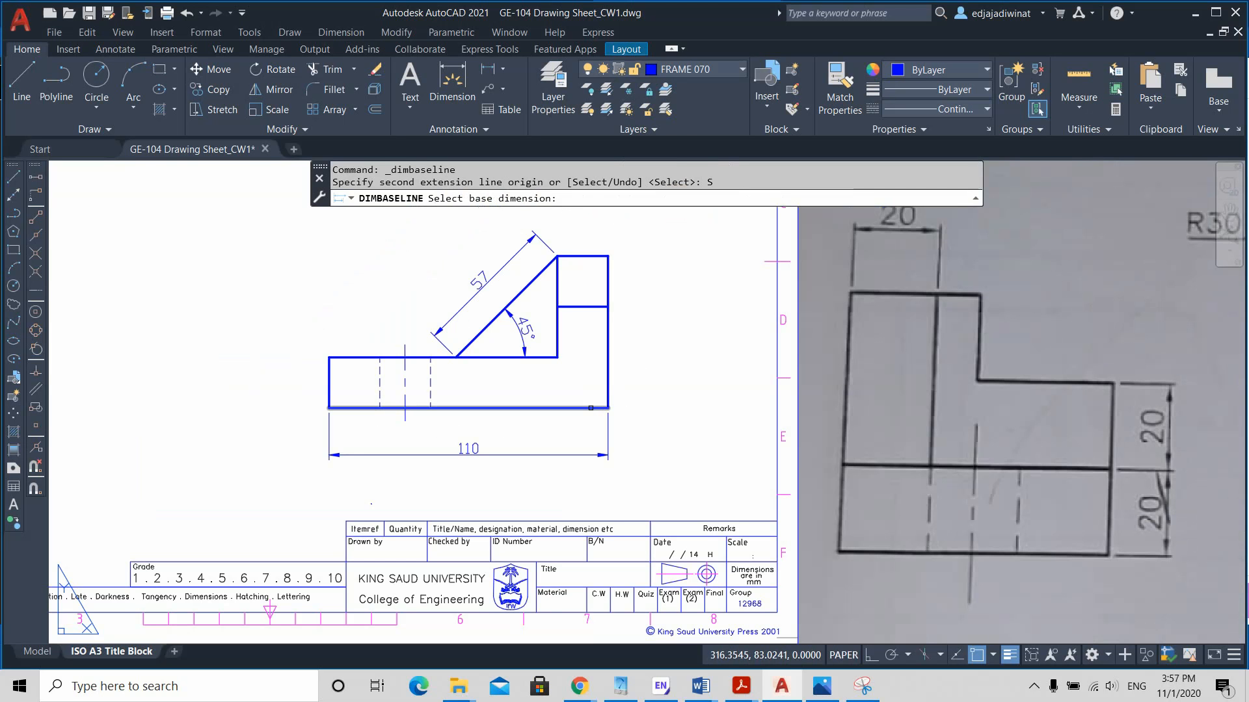
pyautogui.moveTo(696, 321); pyautogui.dragTo(654, 371, button='middle')
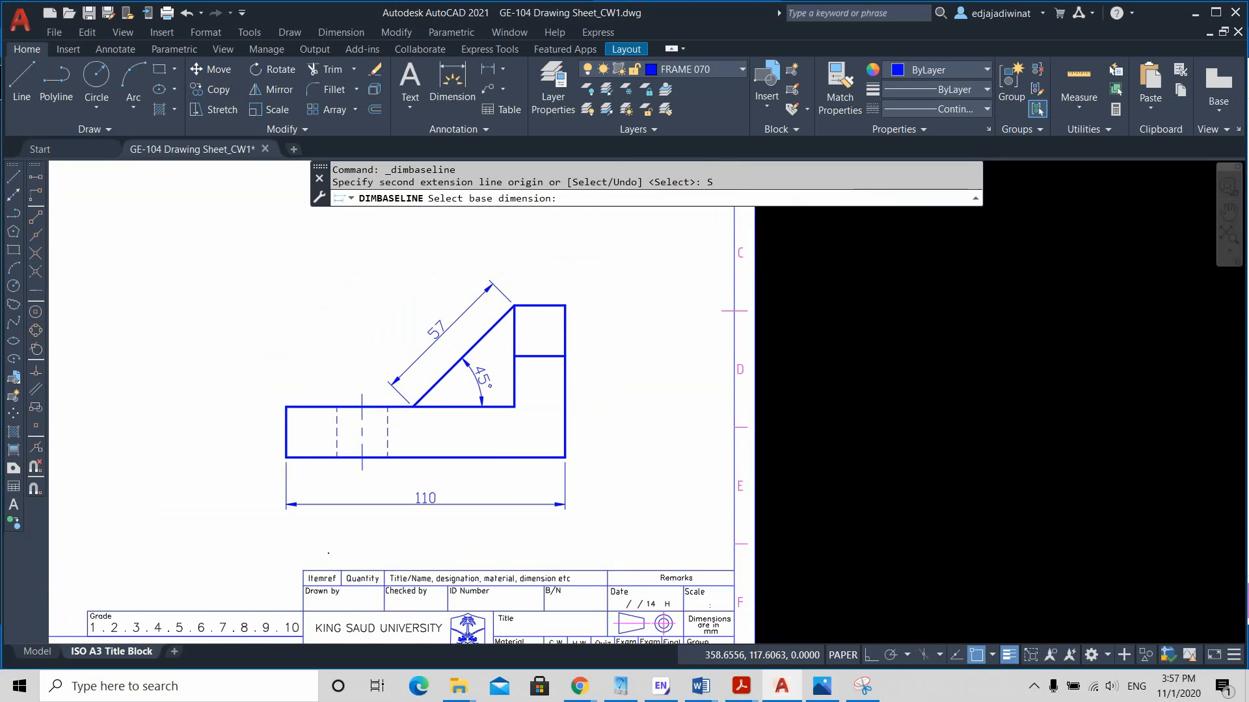
pyautogui.scroll(2, 583, 455)
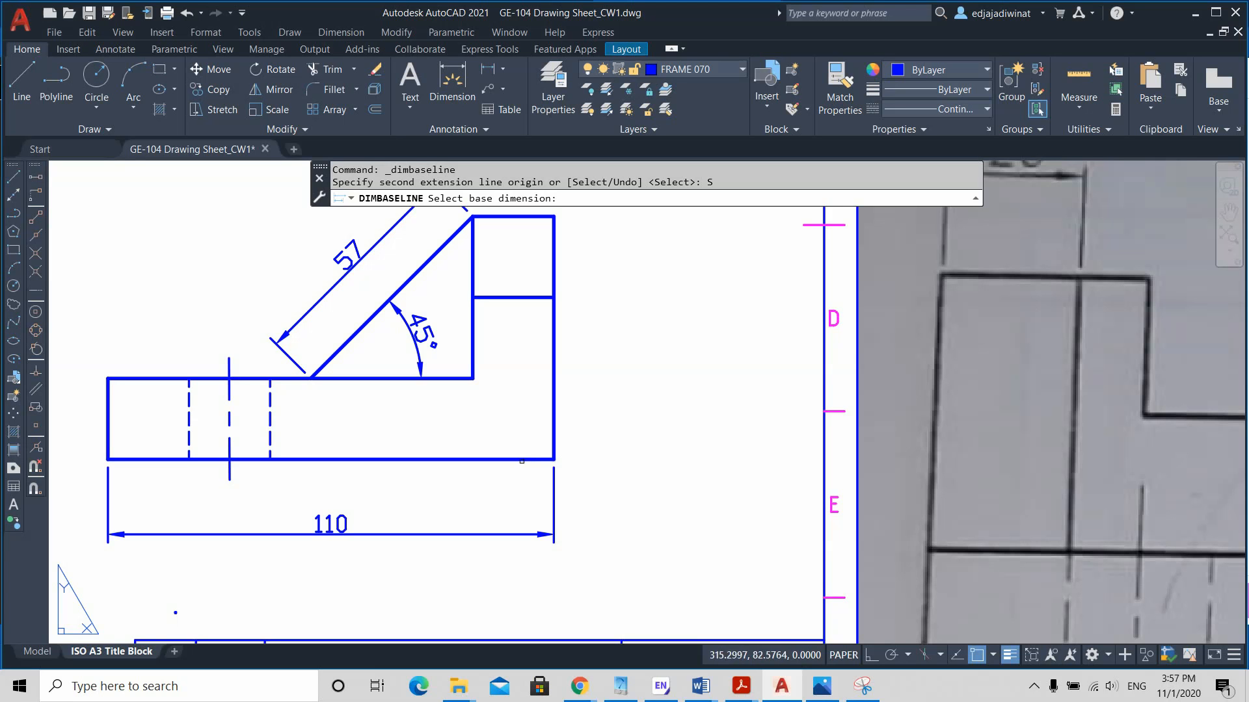
pyautogui.click(522, 460)
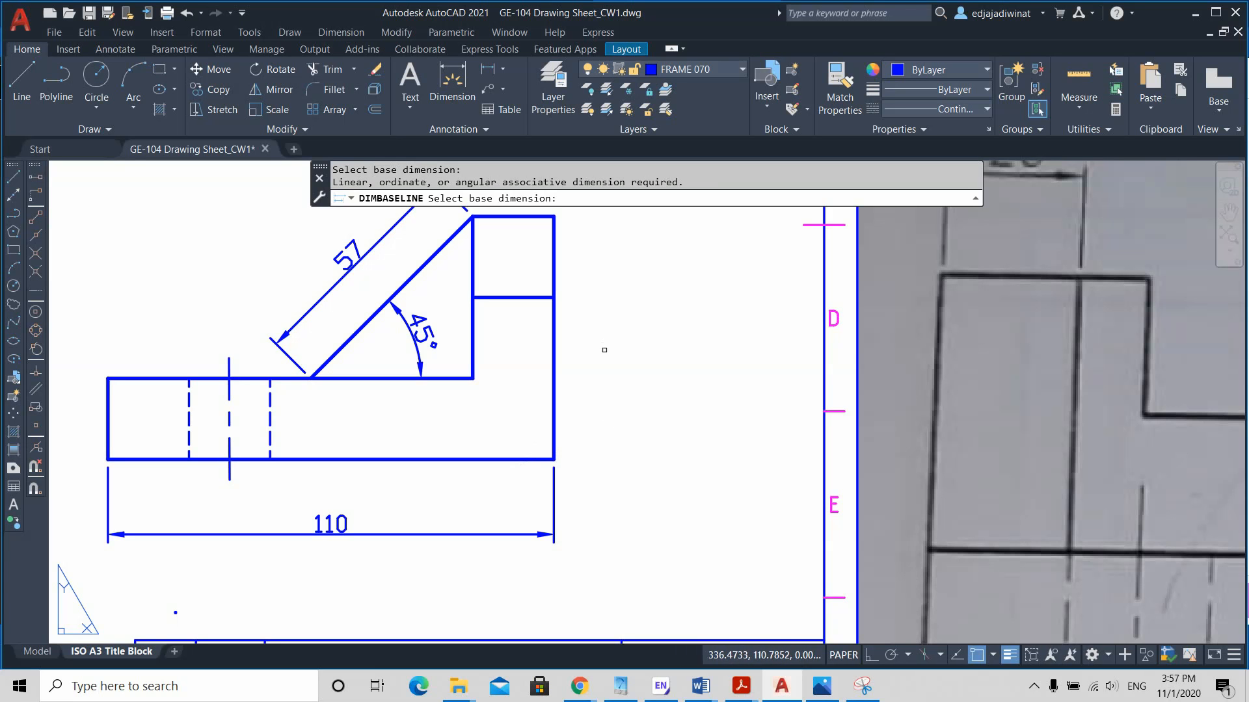
pyautogui.press('Escape')
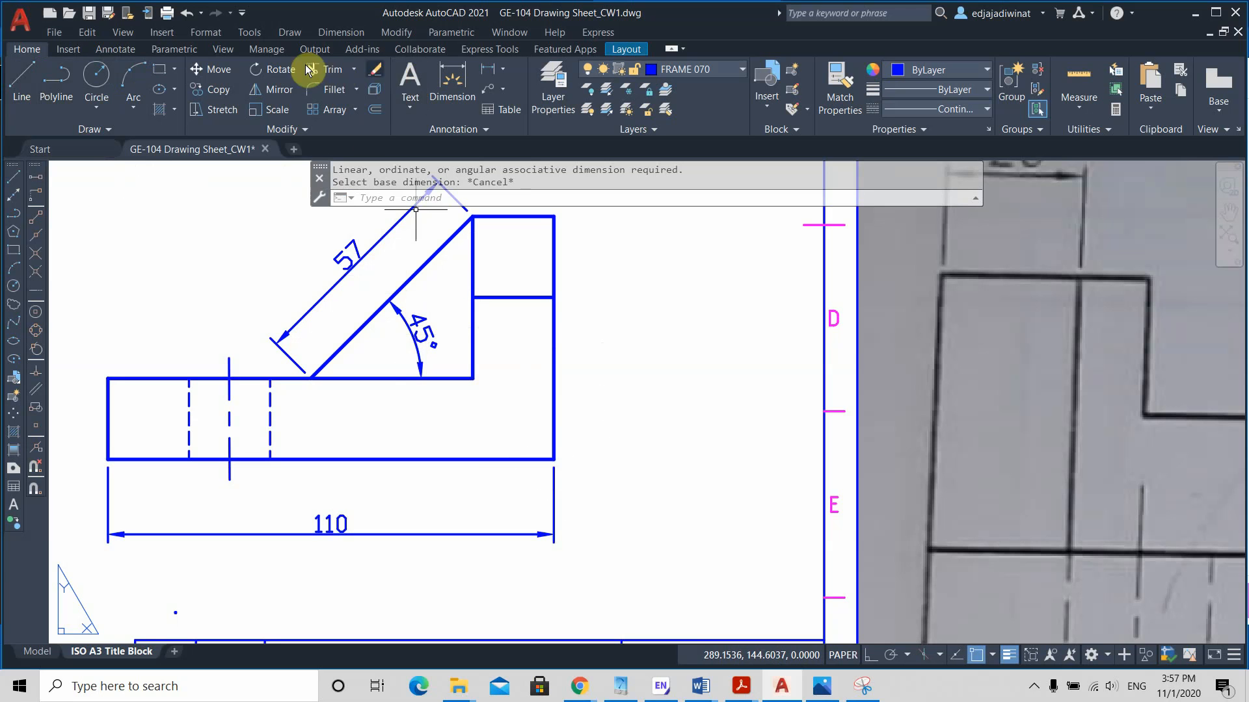
# Add a vertical linear dimension from the bracket's lower right corner to the right end of the upright's inner horizontal line, placed outside the view
pyautogui.click(331, 36)
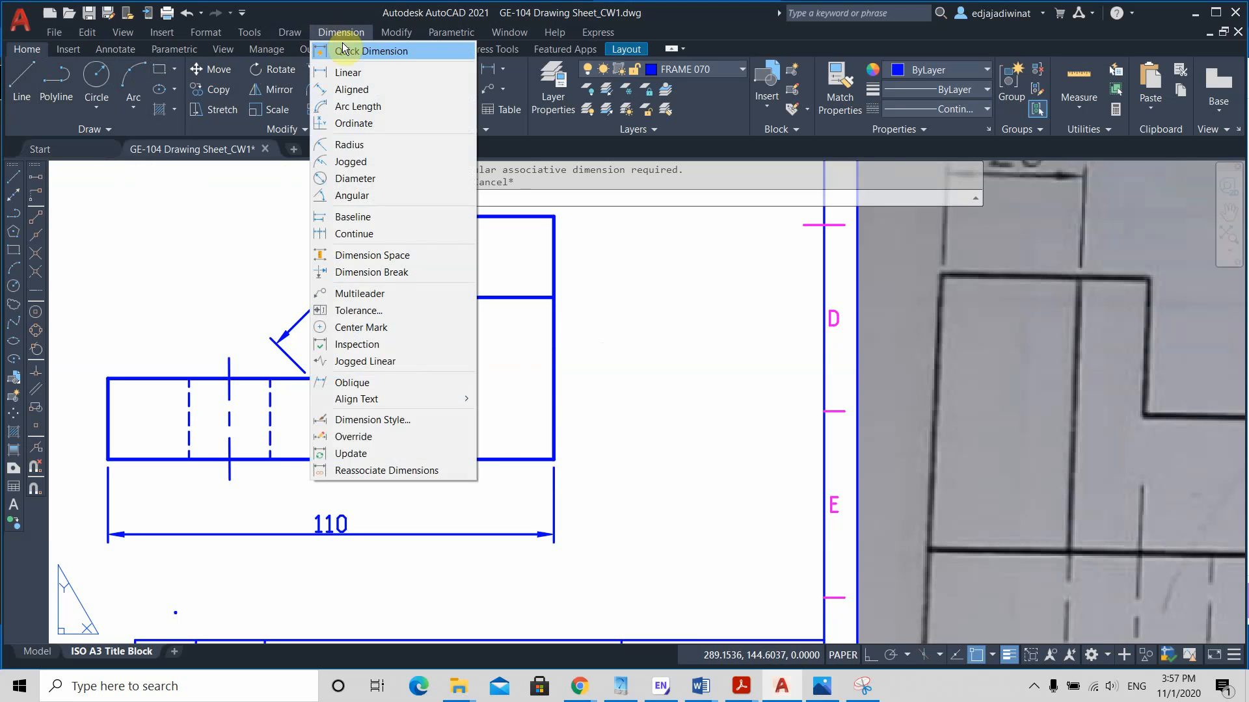
pyautogui.click(350, 76)
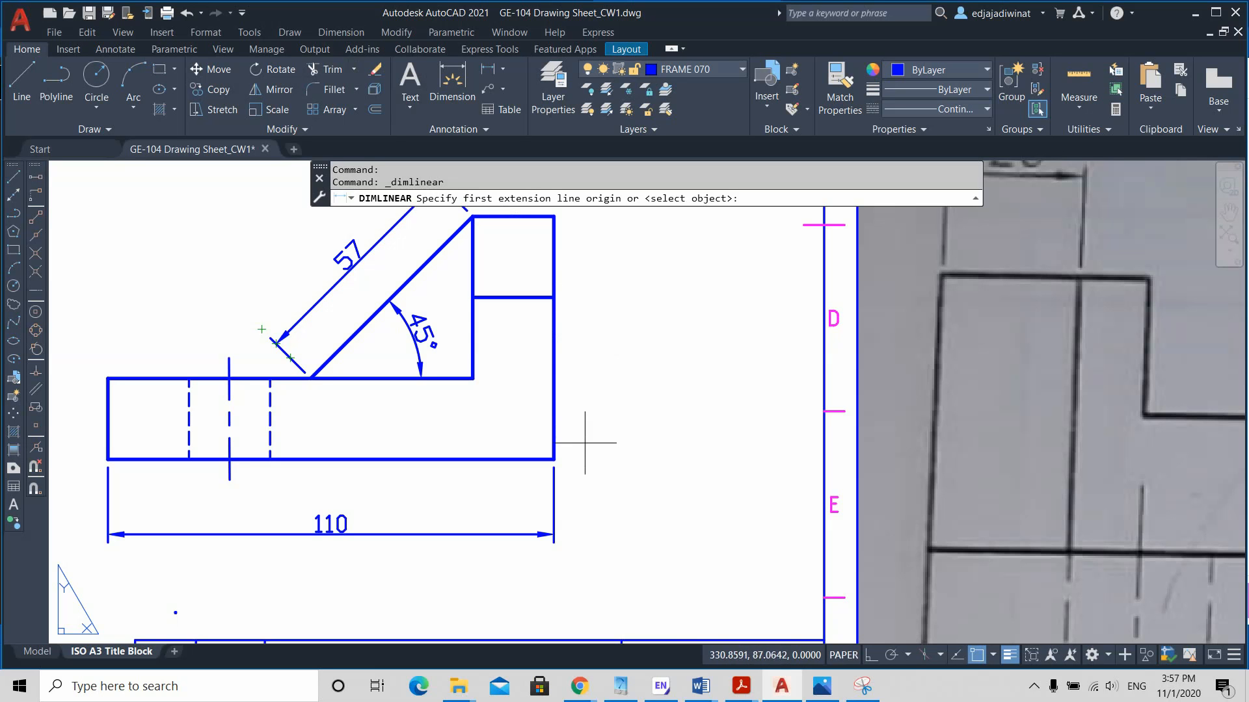
pyautogui.click(553, 459)
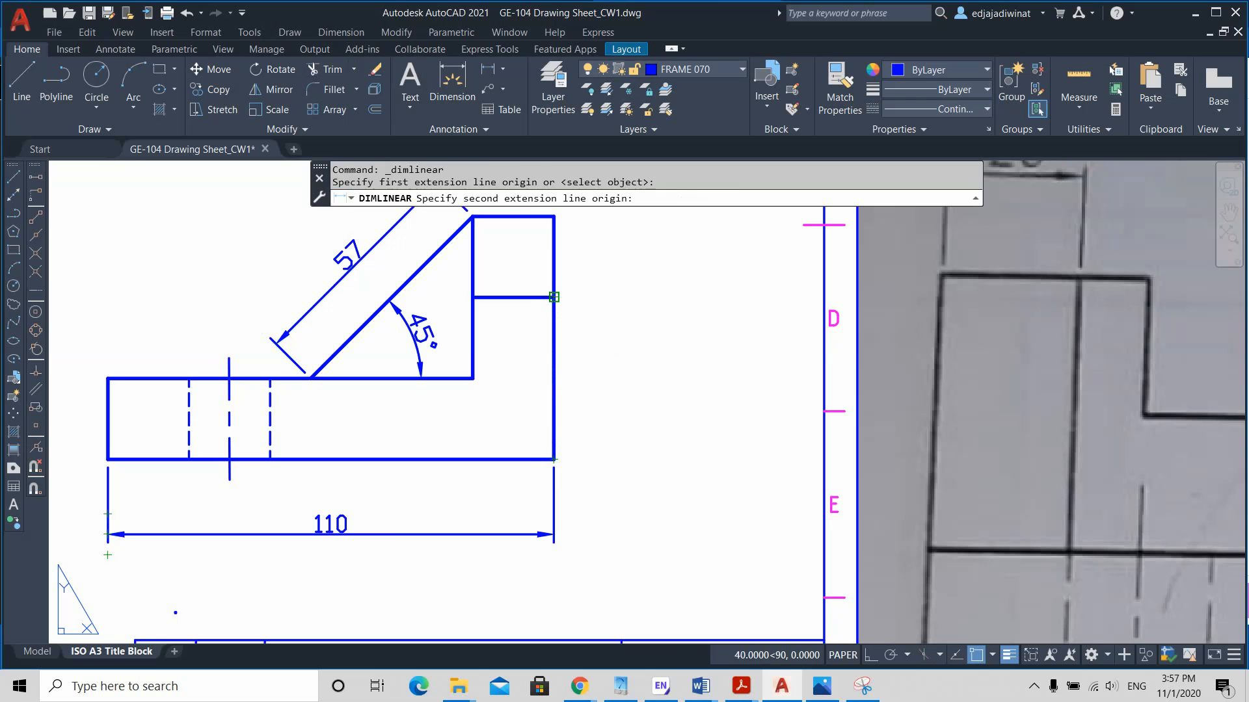
pyautogui.click(554, 297)
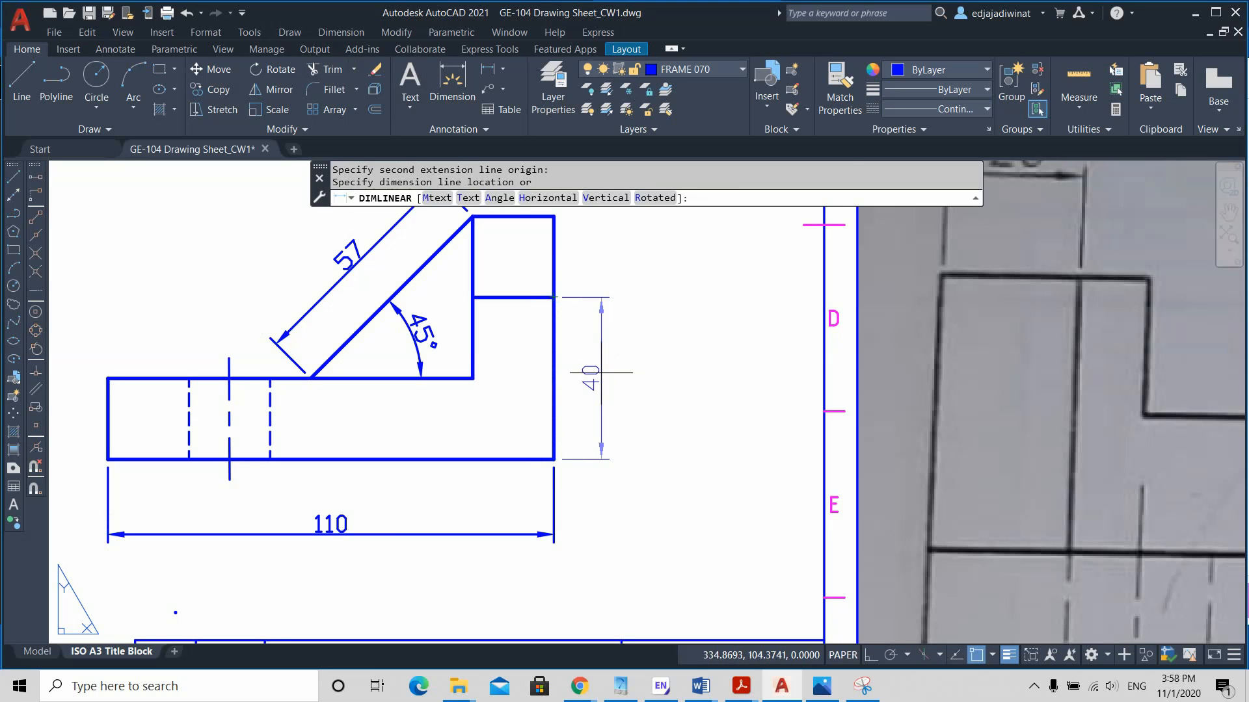
pyautogui.click(601, 372)
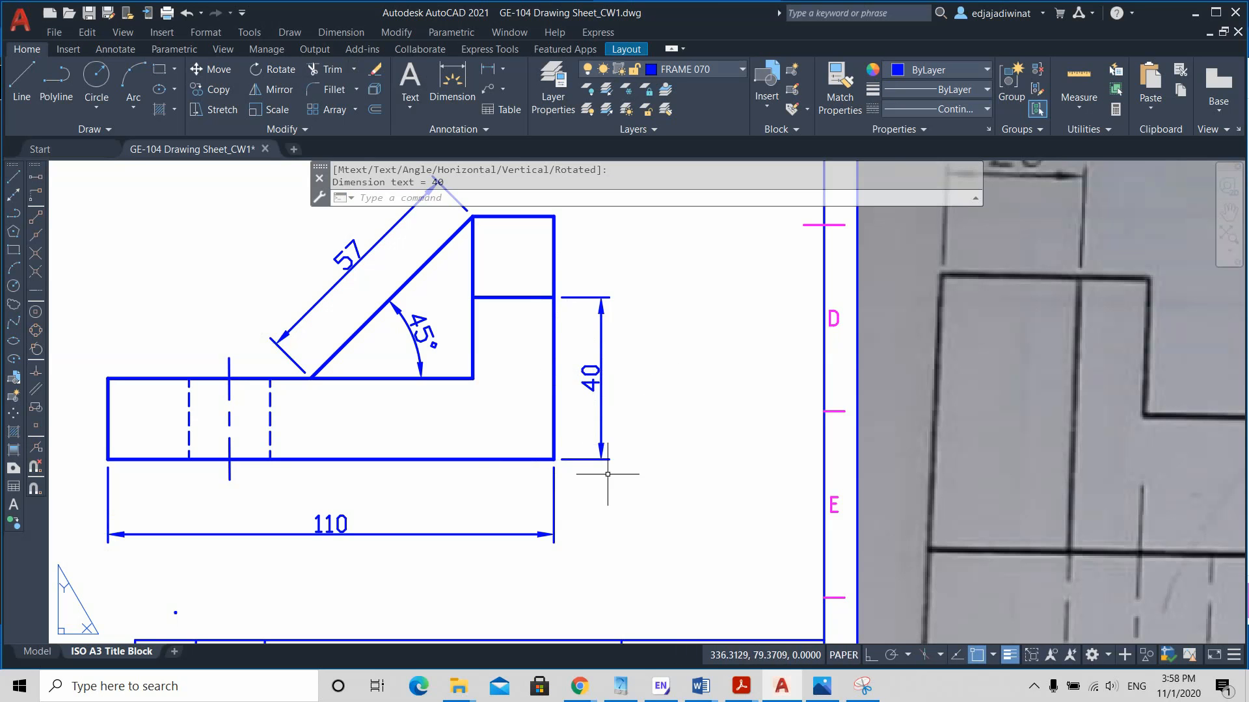
# Add a baseline dimension from the new vertical dimension up to the bracket's upper right corner
pyautogui.click(329, 33)
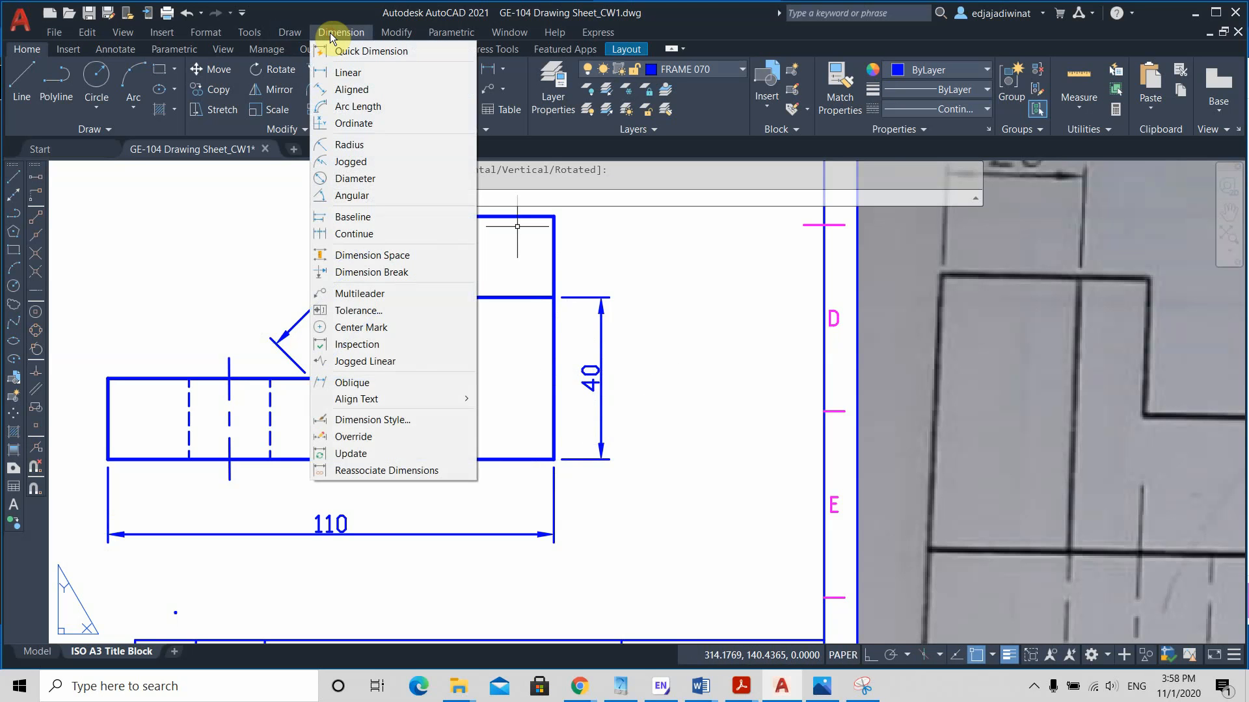
pyautogui.click(362, 216)
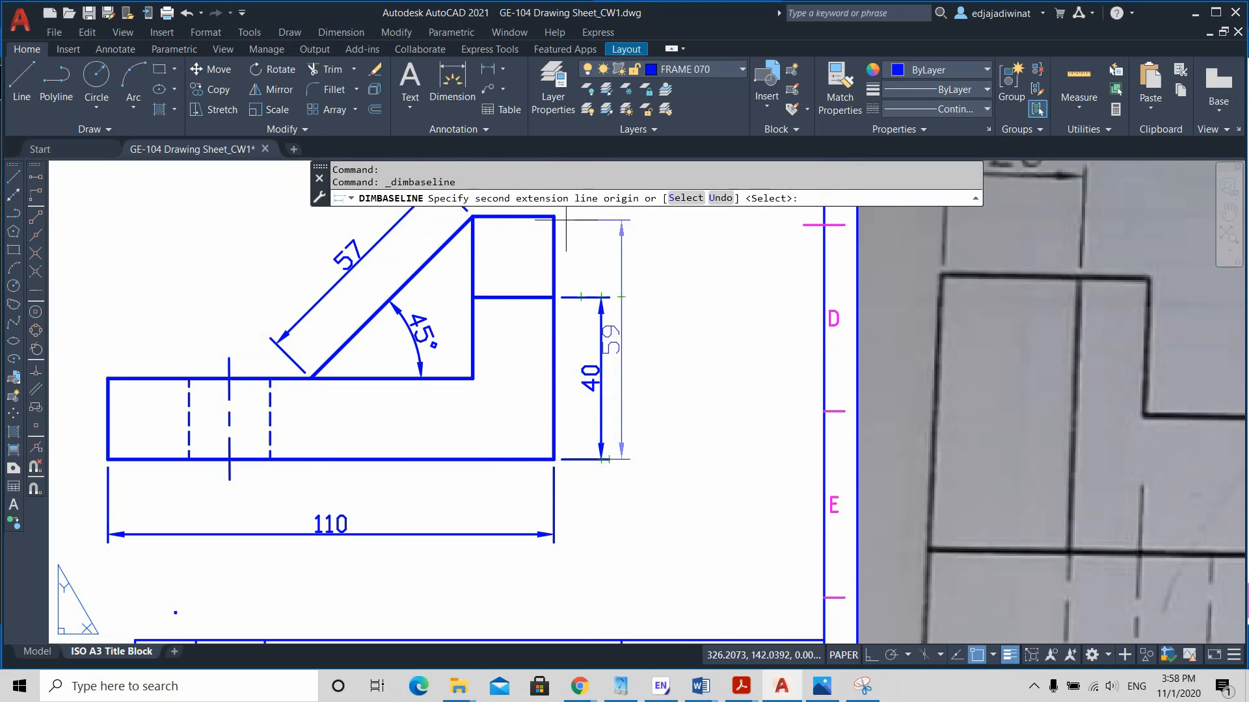
pyautogui.moveTo(566, 219)
pyautogui.mouseDown(button='middle')
pyautogui.moveTo(561, 247)
pyautogui.moveTo(495, 308)
pyautogui.mouseUp(button='middle')
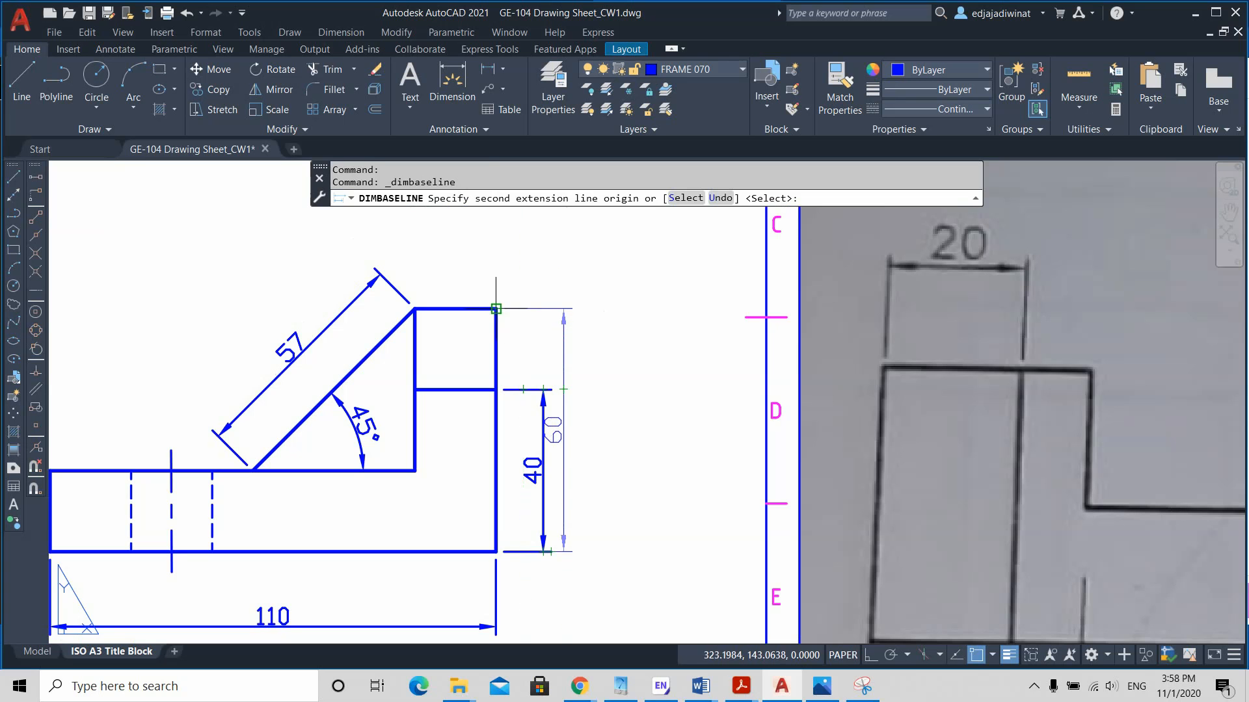
pyautogui.click(496, 309)
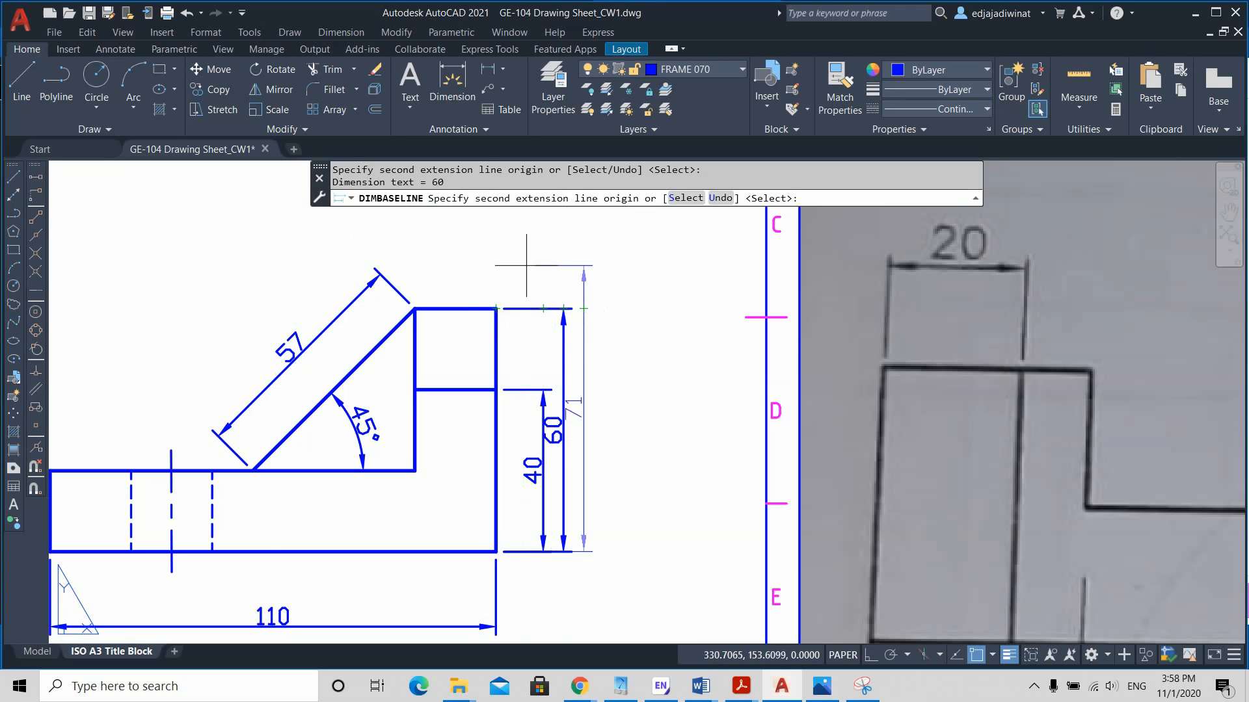
pyautogui.moveTo(521, 256); pyautogui.dragTo(507, 357, button='middle')
pyautogui.scroll(8, 508, 357)
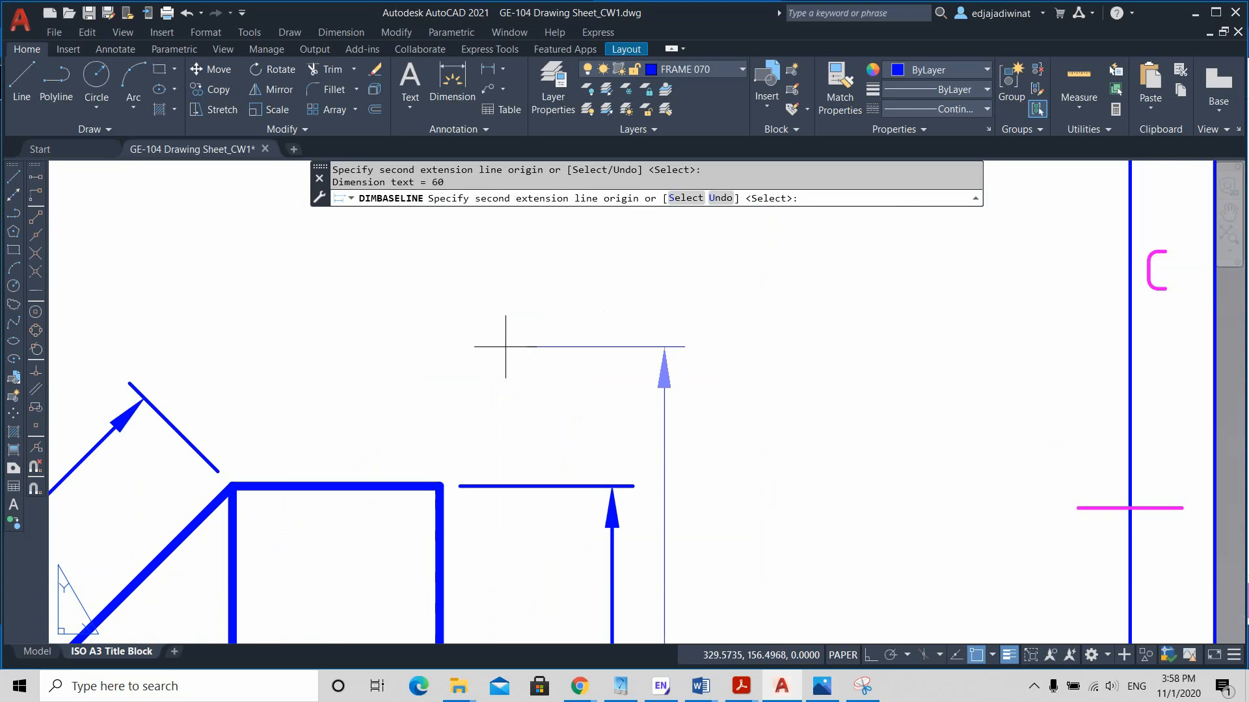
pyautogui.scroll(-7, 504, 369)
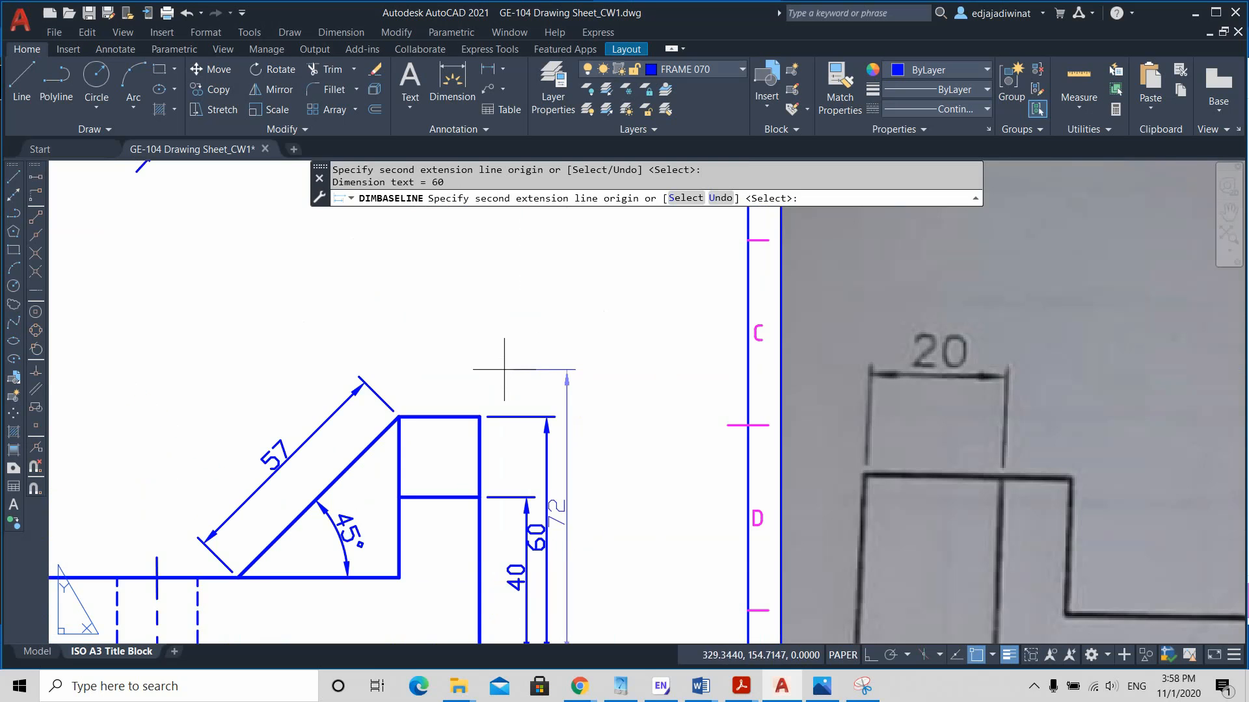
pyautogui.press('Escape')
# Examine the two stacked vertical dimensions beside the bracket and the lower extension line they share
pyautogui.scroll(3, 588, 507)
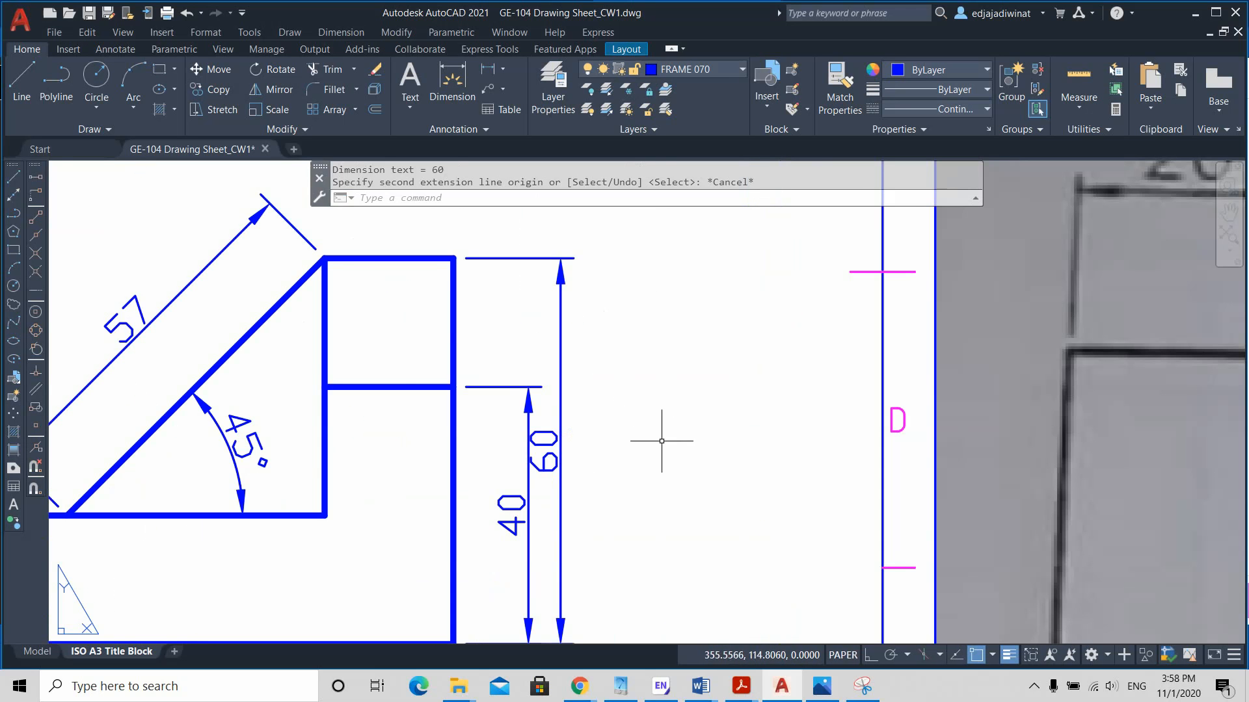
pyautogui.scroll(-3, 657, 500)
pyautogui.scroll(1, 644, 448)
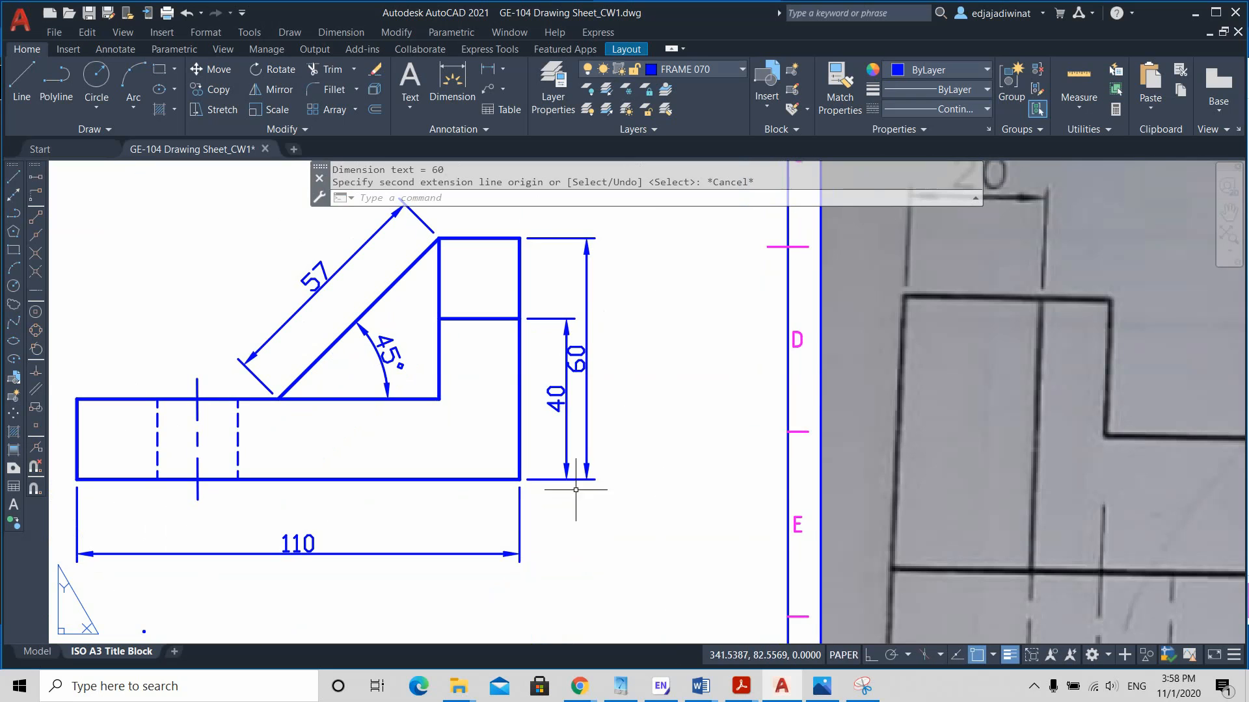
pyautogui.click(547, 480)
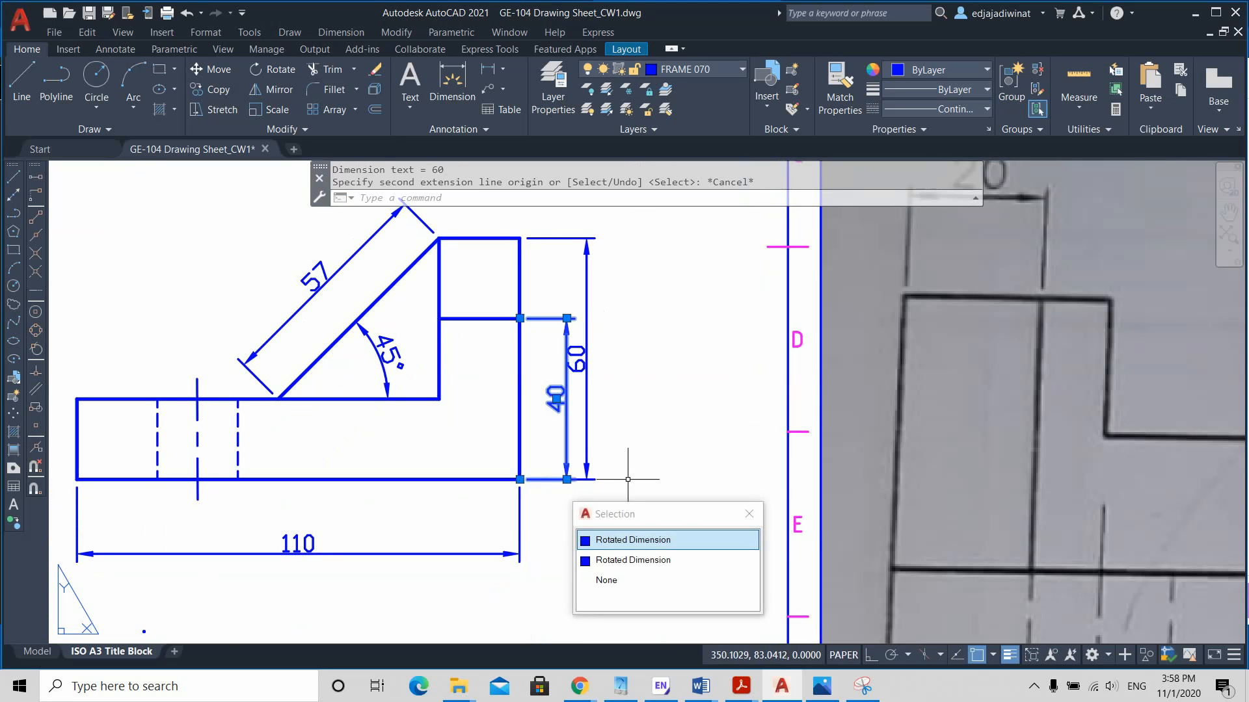
pyautogui.press('Escape')
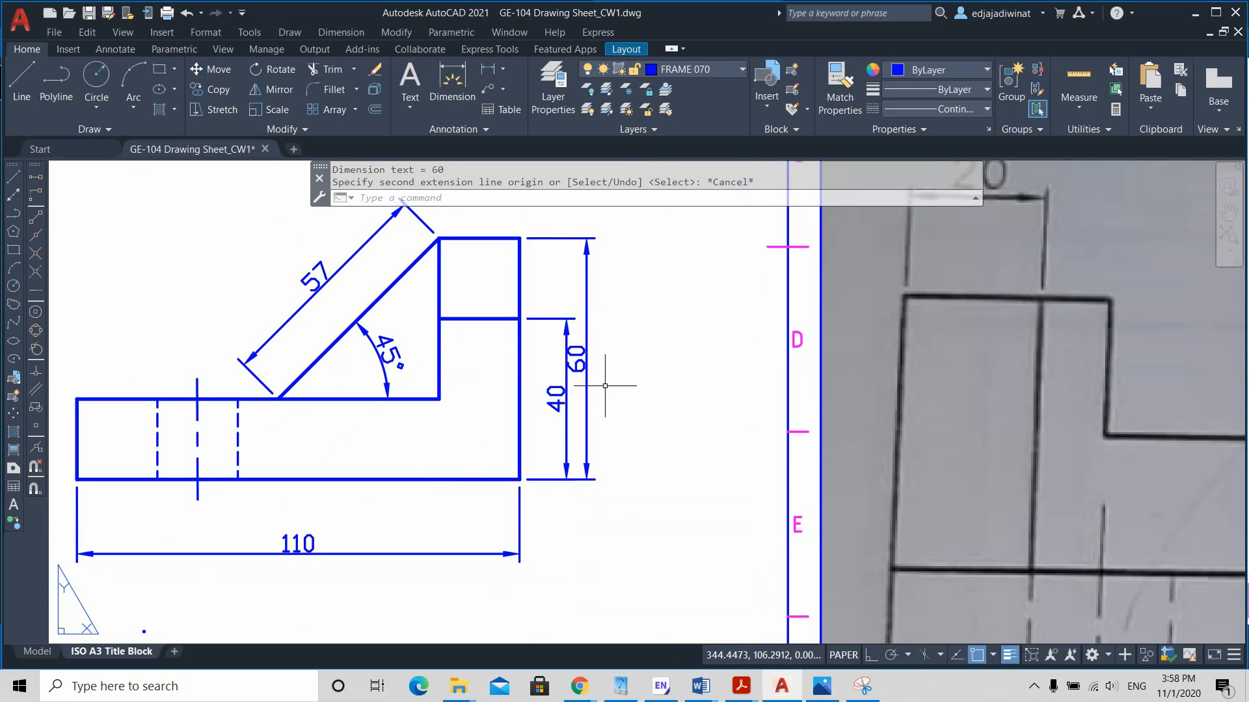
pyautogui.click(586, 347)
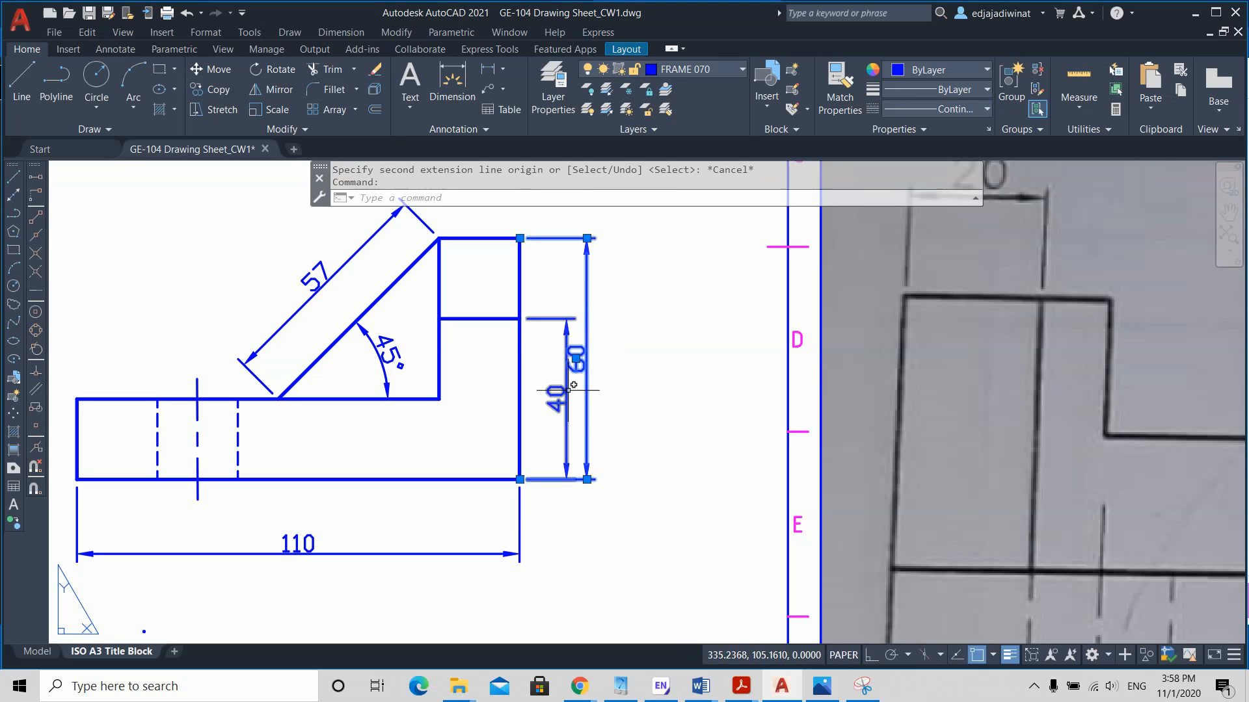
pyautogui.press('Escape')
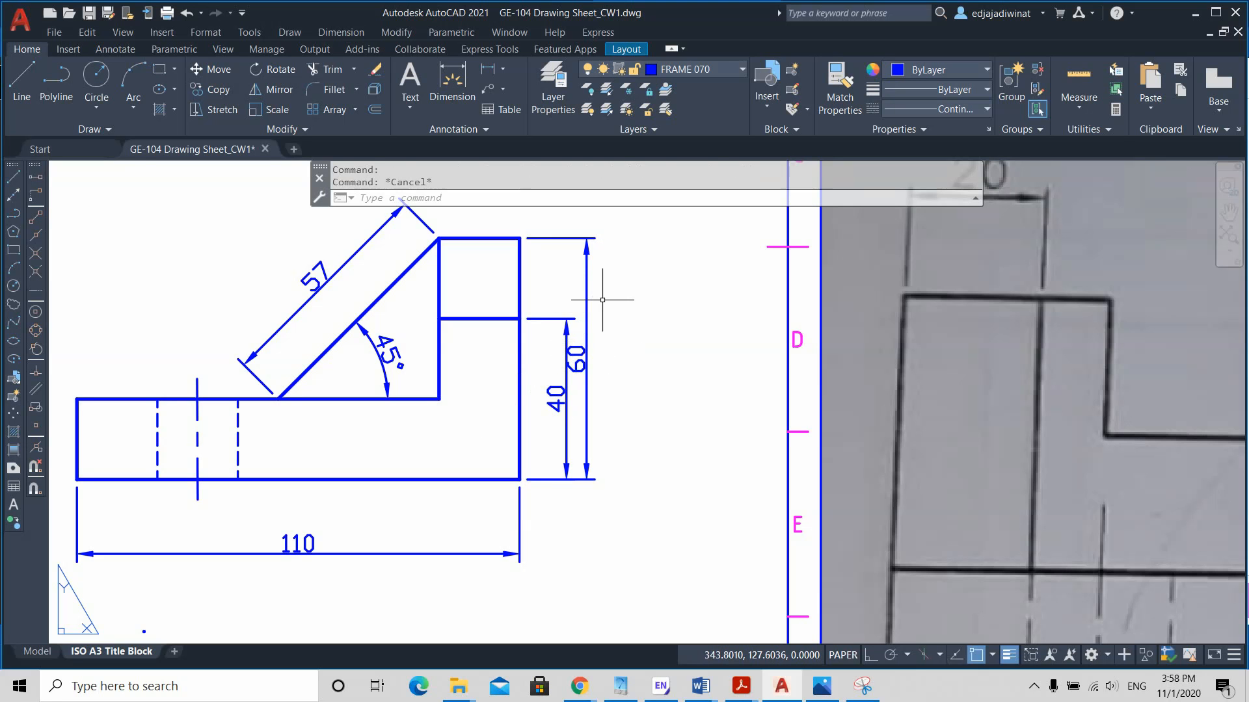
# Measure the distance between the two stacked vertical dimension lines beside the bracket view
pyautogui.click(1079, 107)
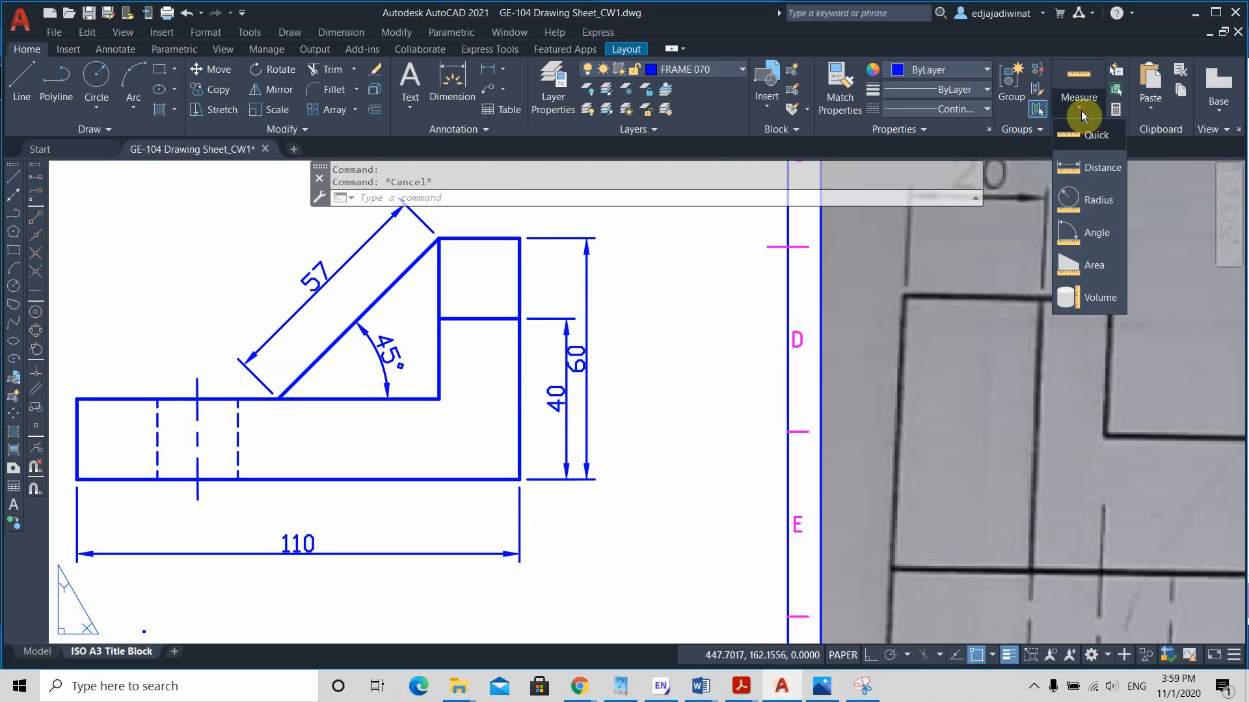
pyautogui.click(1088, 170)
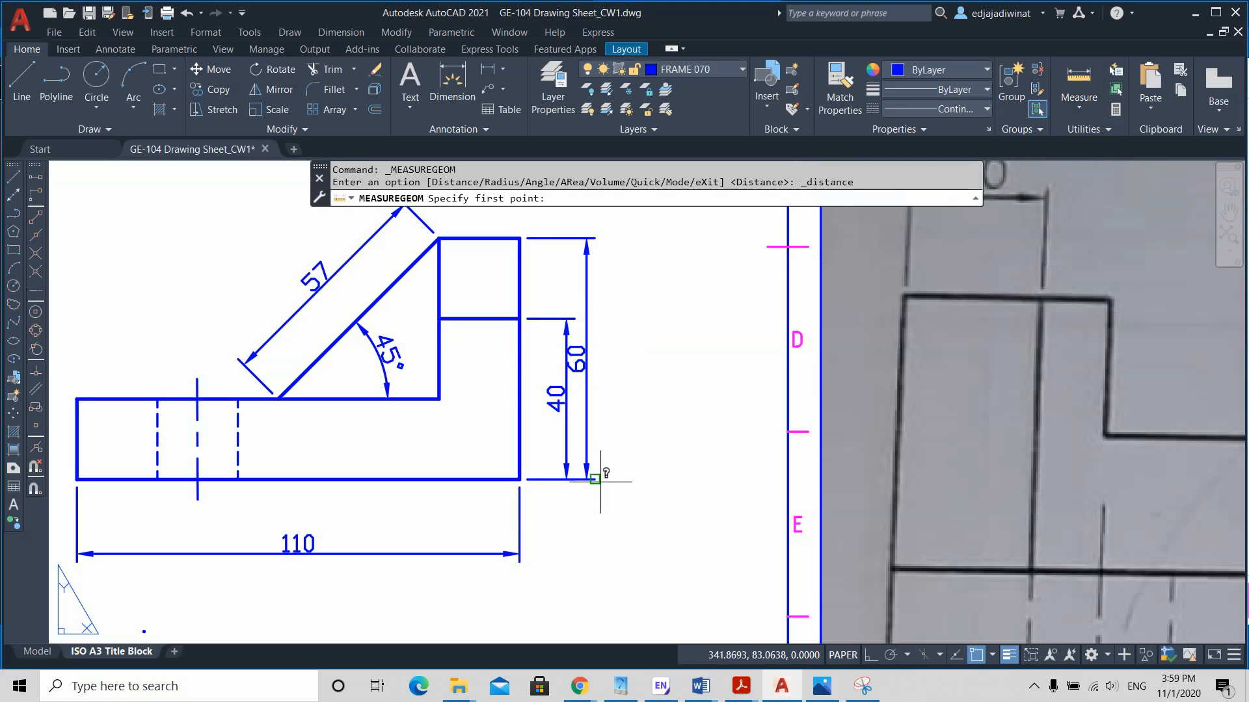
pyautogui.click(567, 479)
pyautogui.click(587, 479)
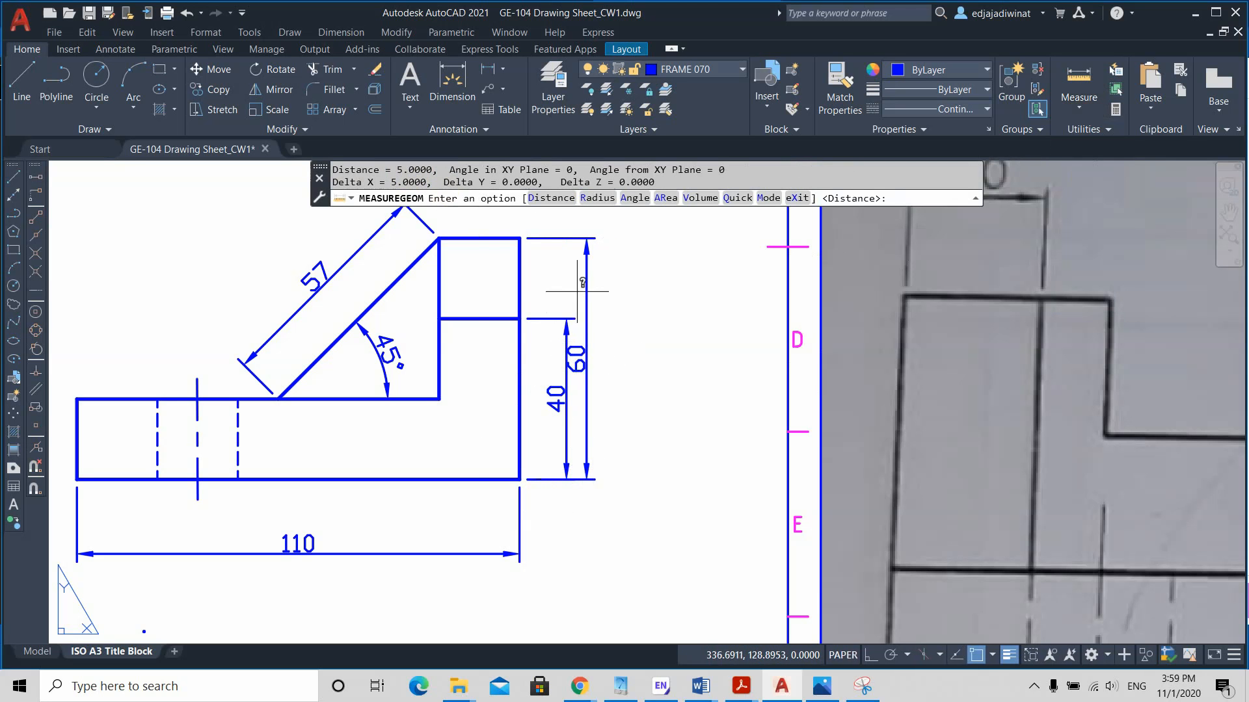
pyautogui.press('Escape')
# Modify the ISO-25 dimension style to use a baseline spacing of 10
pyautogui.click(333, 32)
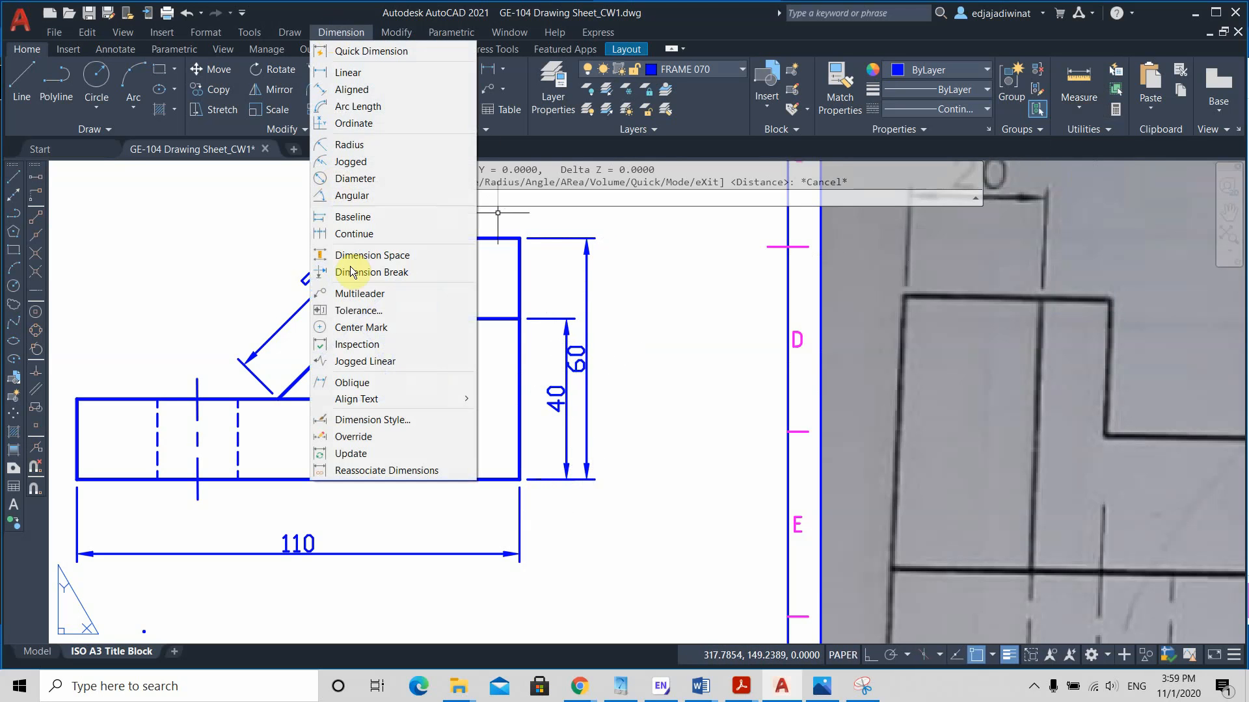
pyautogui.click(390, 420)
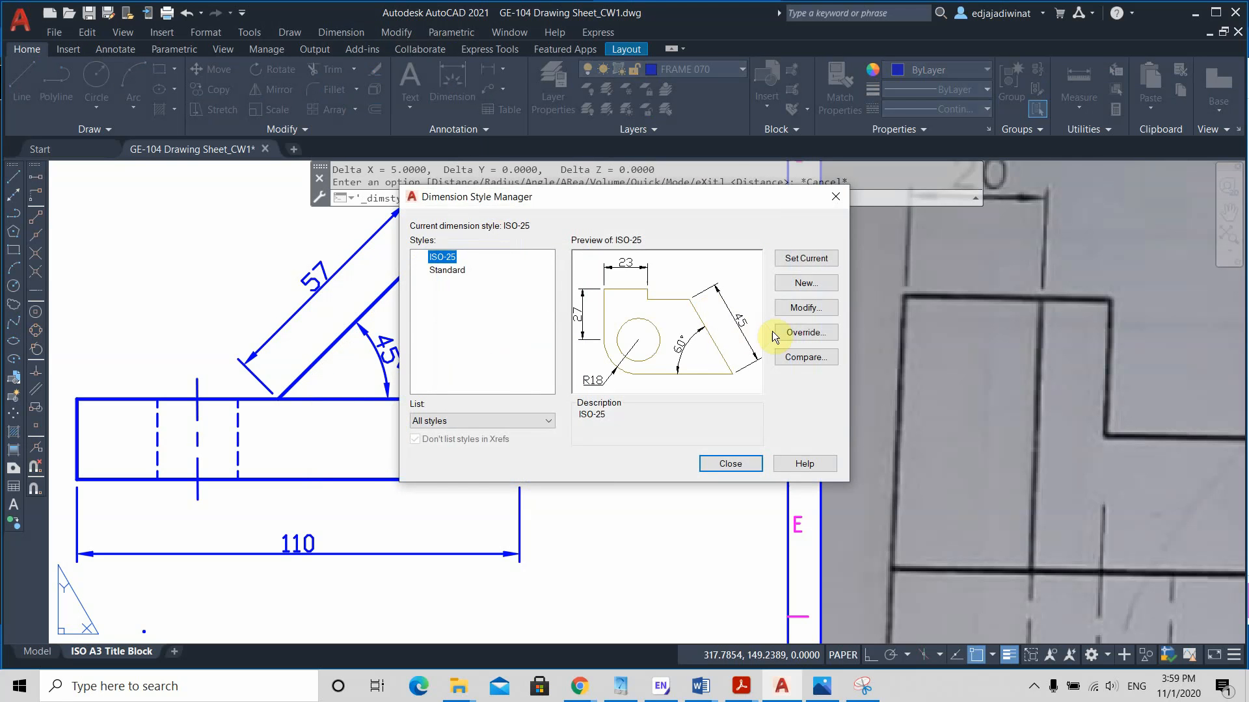
pyautogui.click(799, 310)
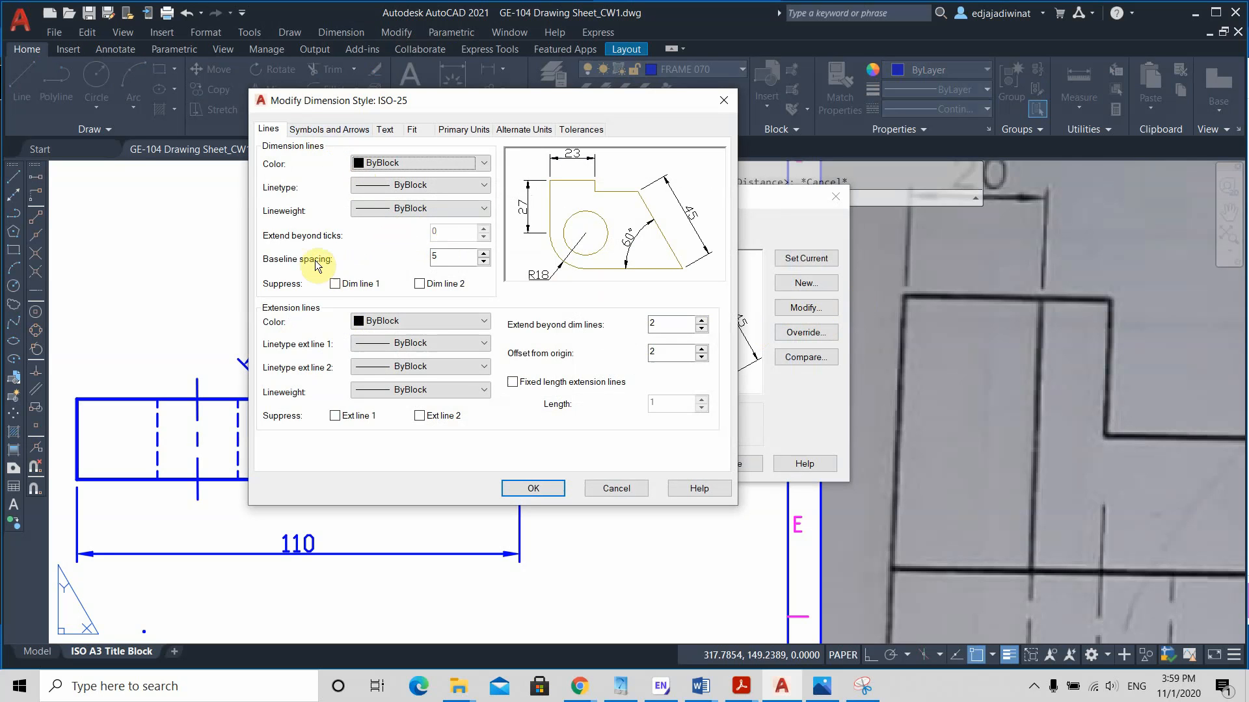
pyautogui.doubleClick(454, 259)
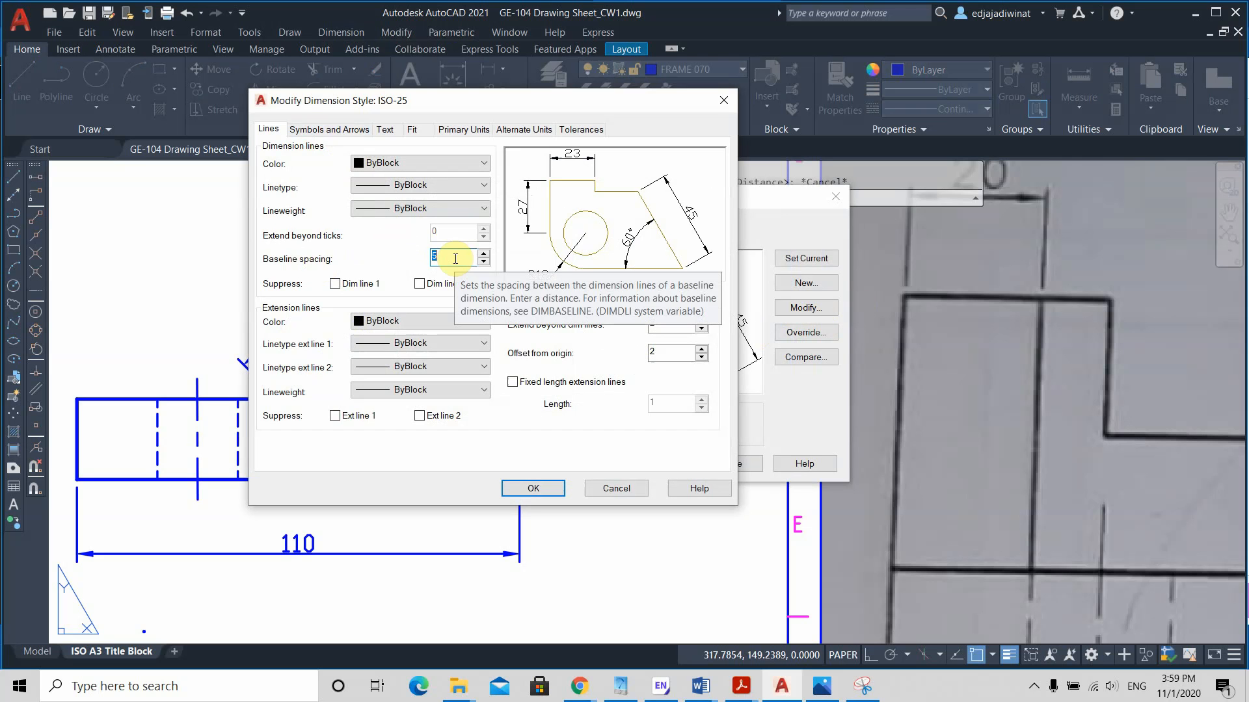
pyautogui.write('10')
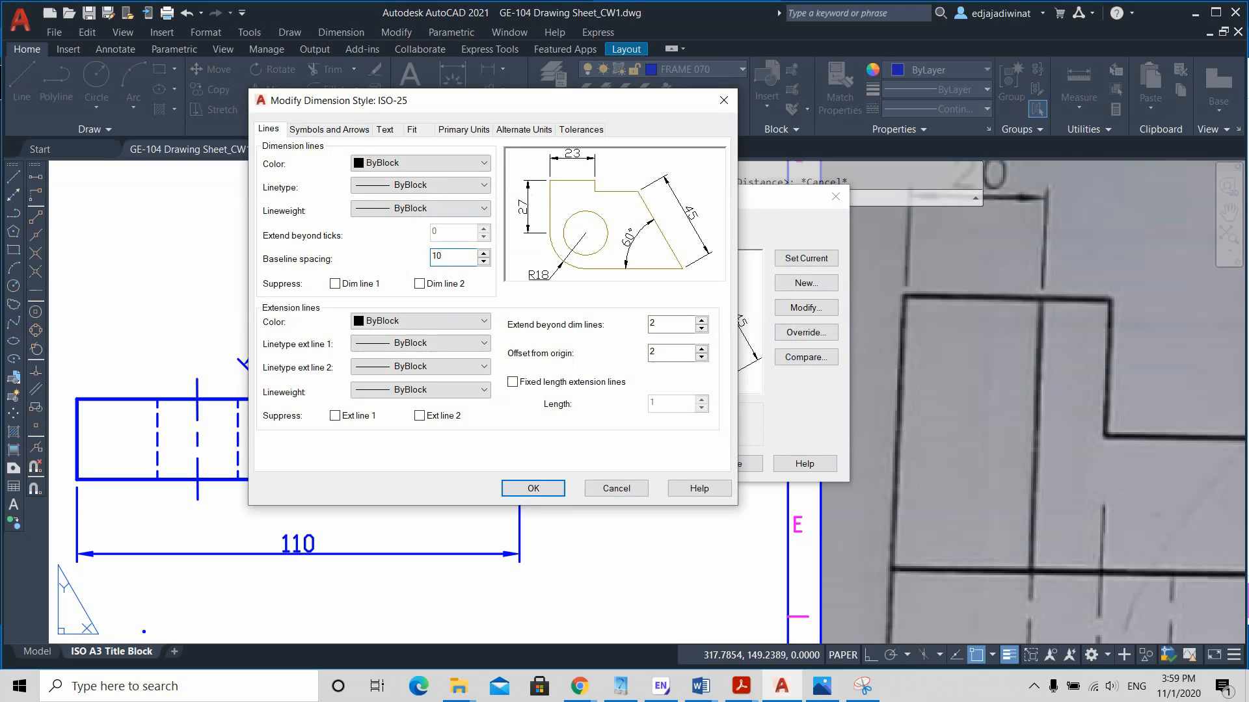
pyautogui.click(535, 493)
pyautogui.click(701, 458)
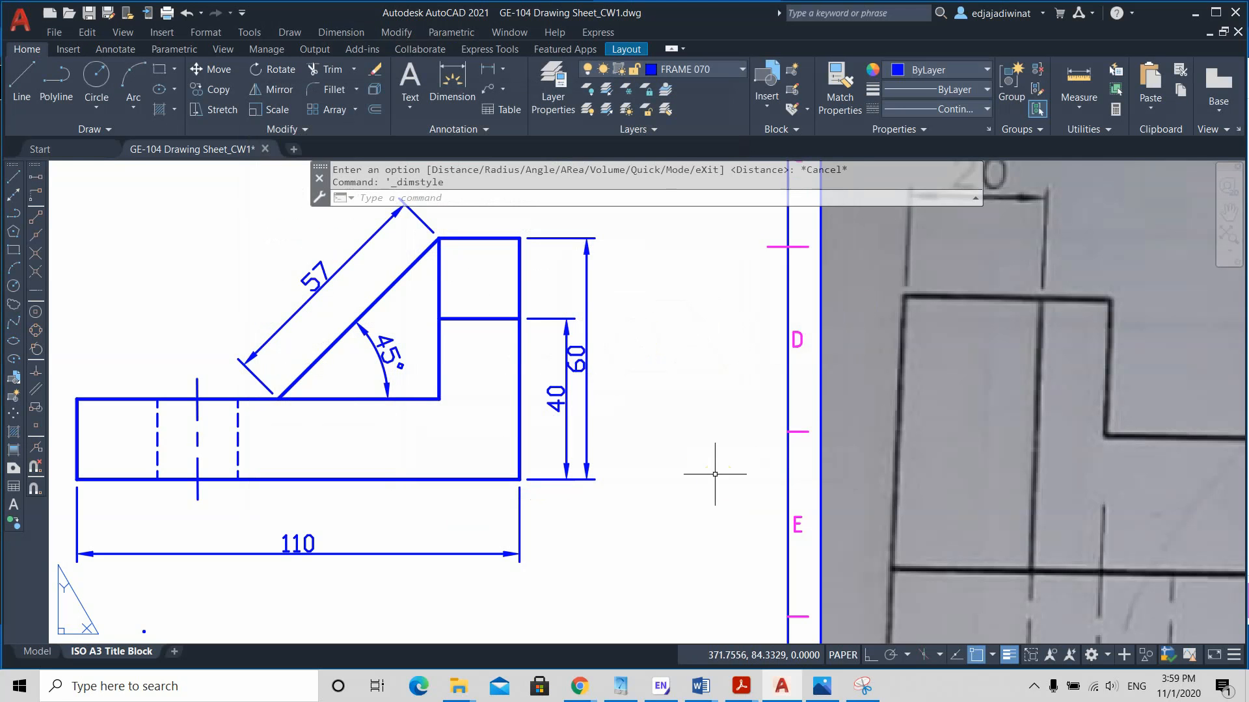
# Delete the outer of the two stacked vertical dimensions beside the bracket view
pyautogui.scroll(-2, 646, 341)
pyautogui.scroll(2, 635, 354)
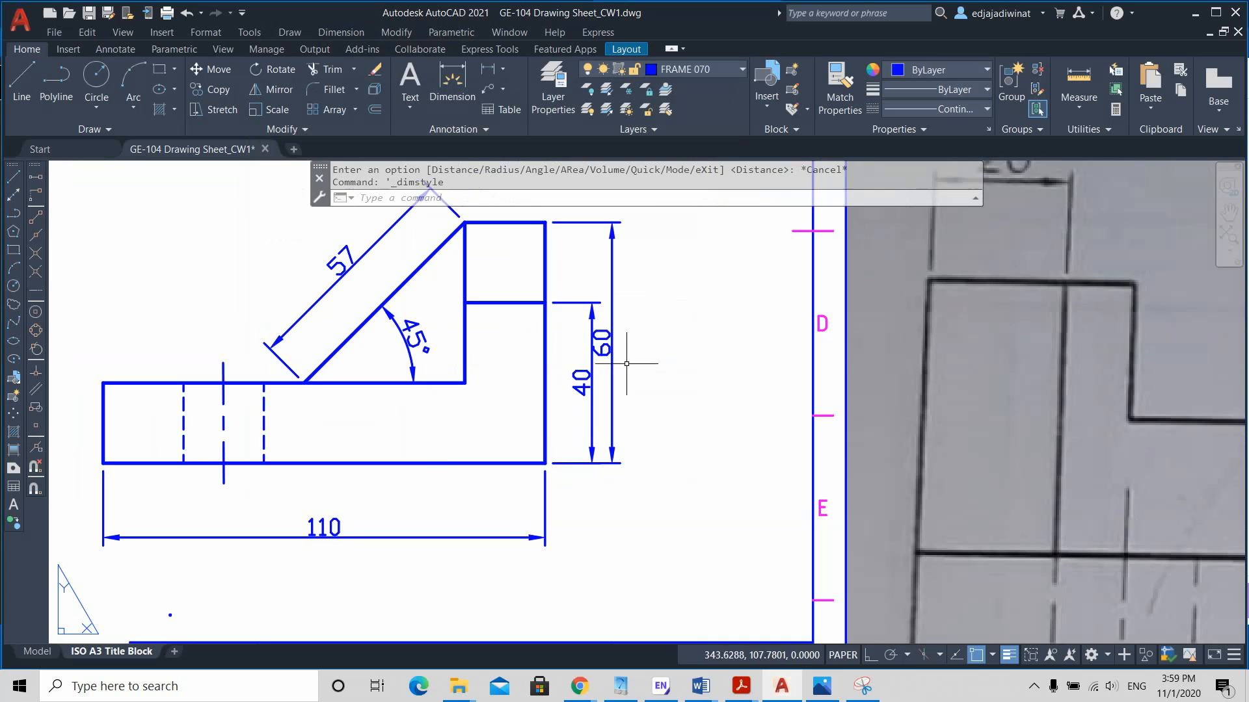
pyautogui.click(636, 355)
pyautogui.click(605, 333)
pyautogui.press('Delete')
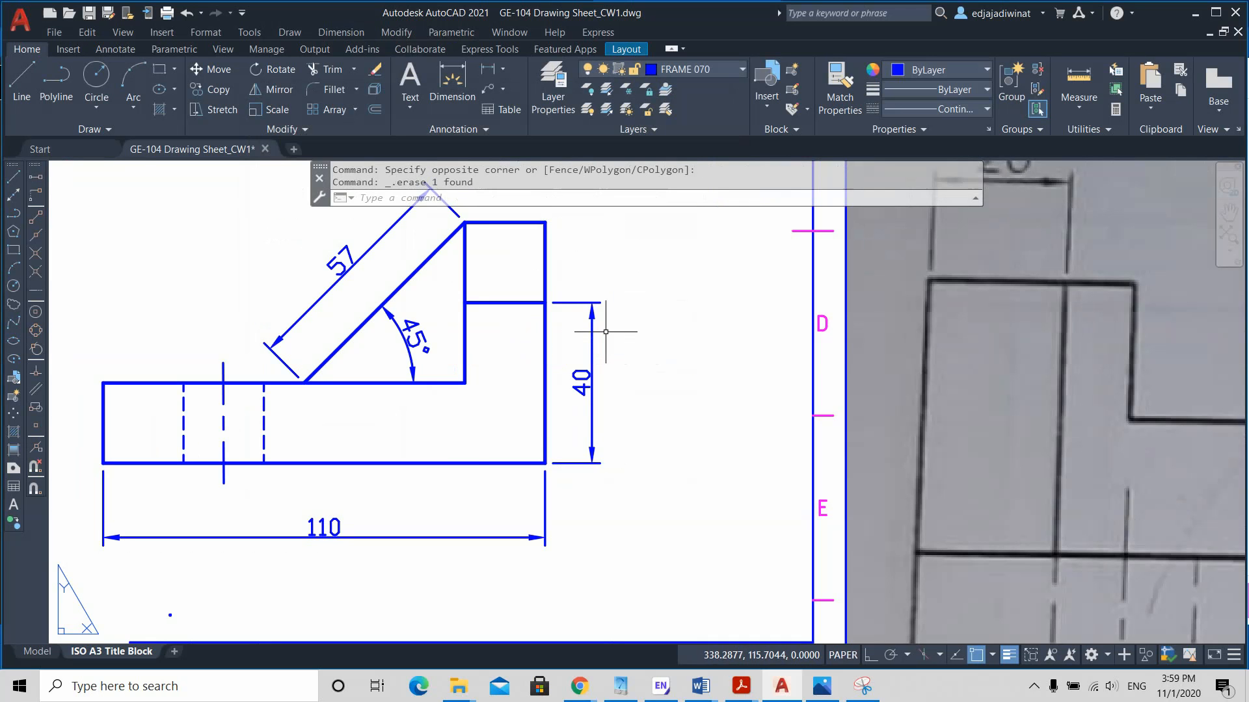
pyautogui.click(341, 32)
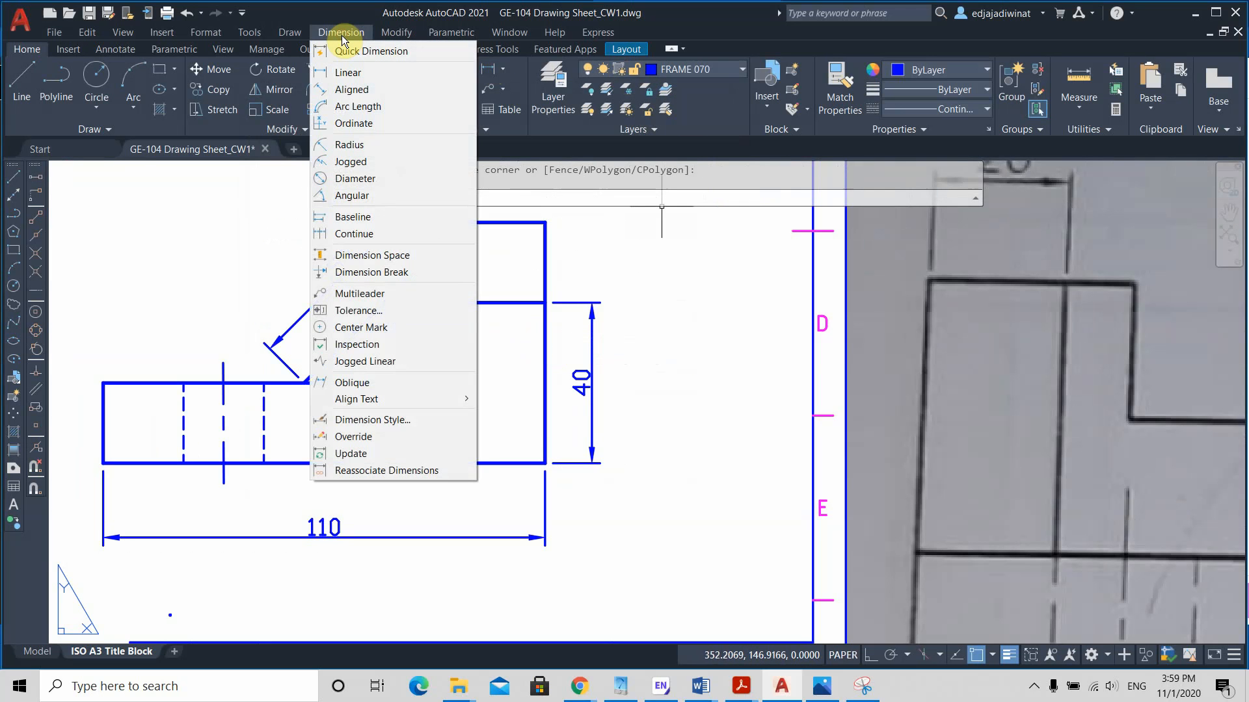
pyautogui.click(353, 217)
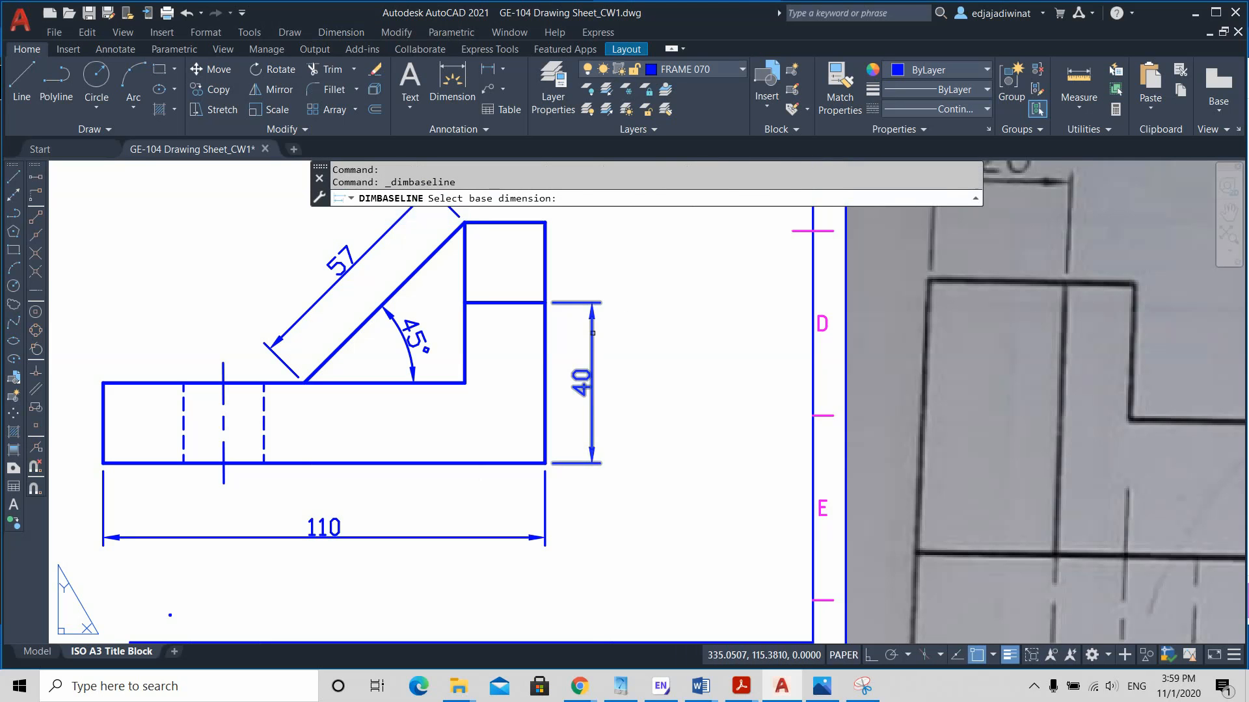
pyautogui.click(592, 333)
pyautogui.press('Escape')
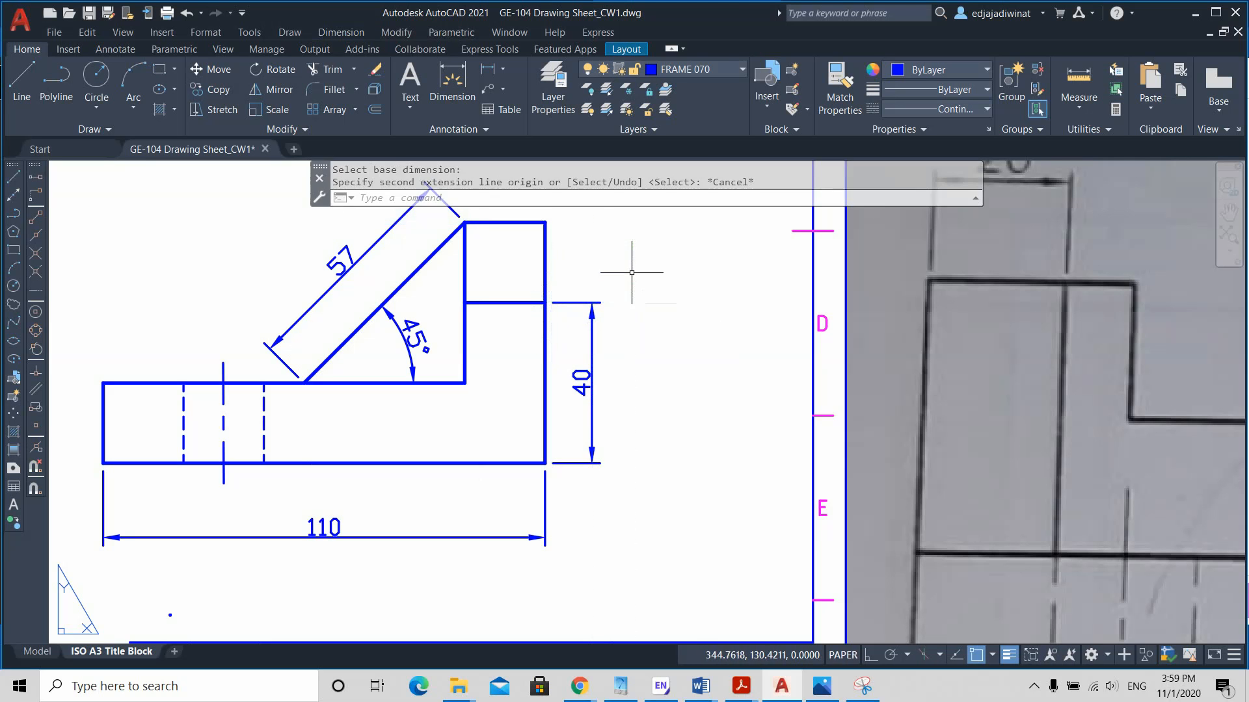
pyautogui.press('Return')
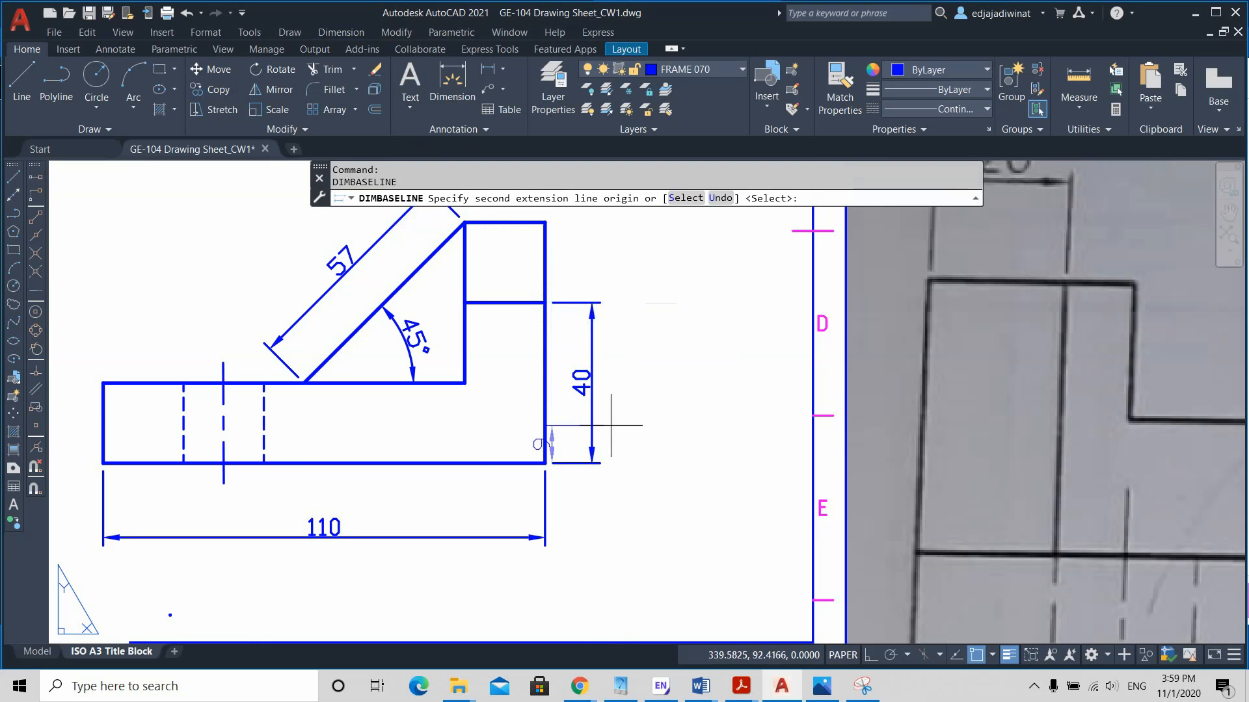
pyautogui.press('Escape')
# Add a baseline dimension from the lower end of the remaining vertical dimension to the bracket's upper right corner
pyautogui.click(341, 33)
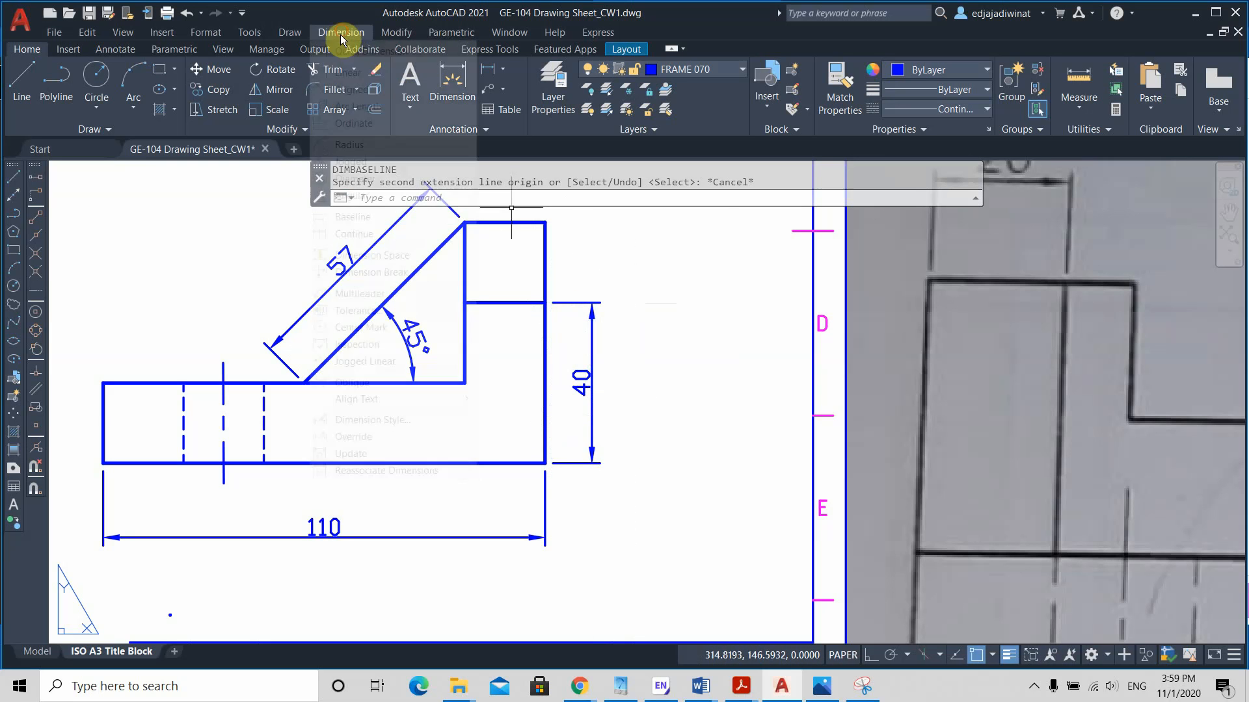
pyautogui.click(365, 217)
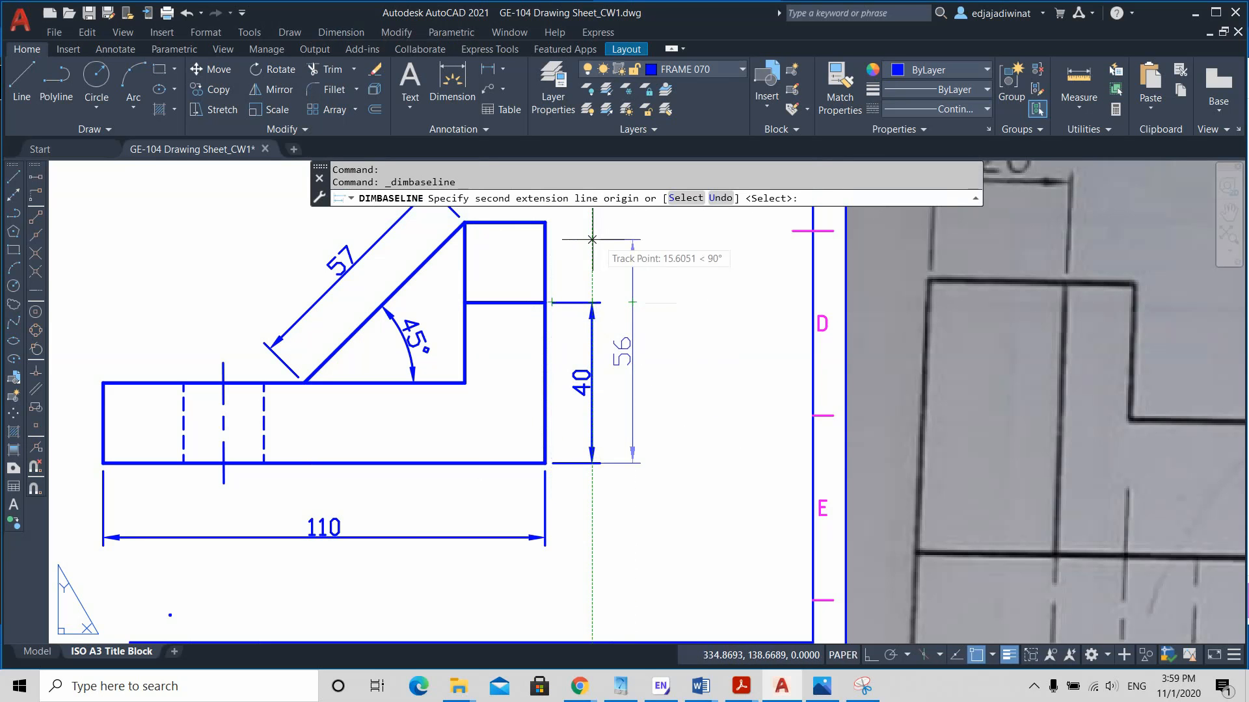
pyautogui.click(545, 223)
pyautogui.press('Escape')
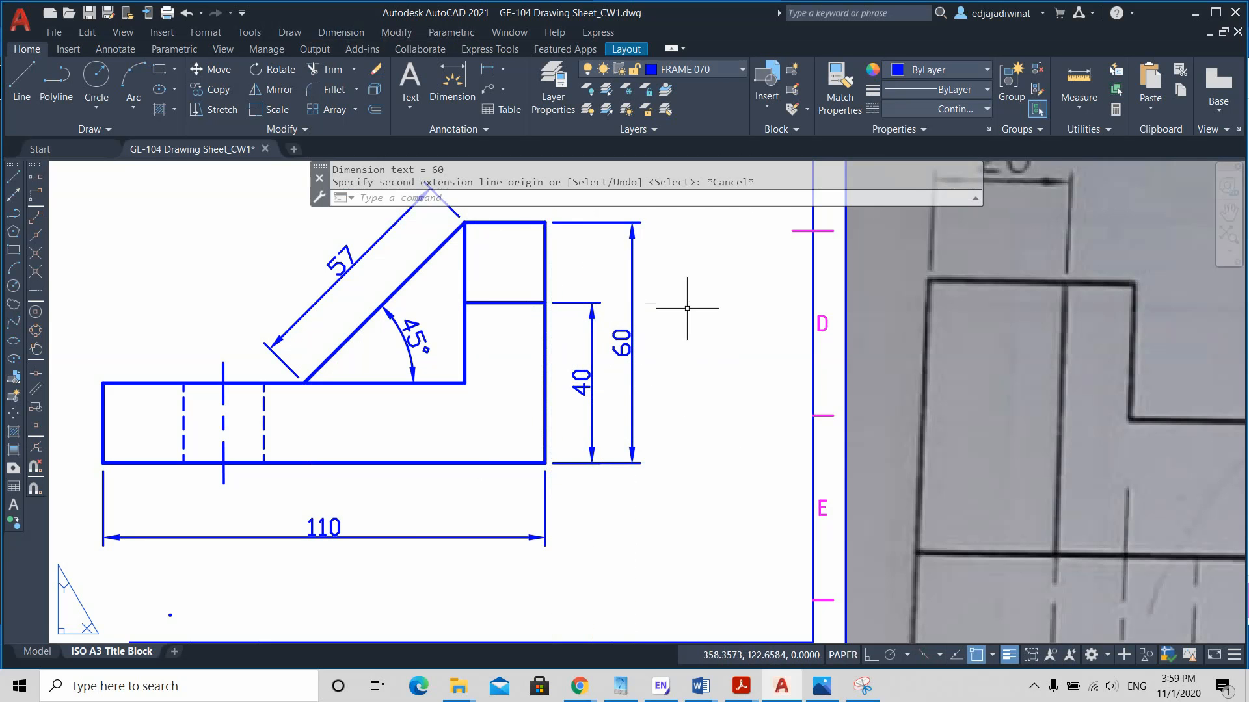
pyautogui.scroll(-1, 682, 393)
pyautogui.scroll(1, 649, 362)
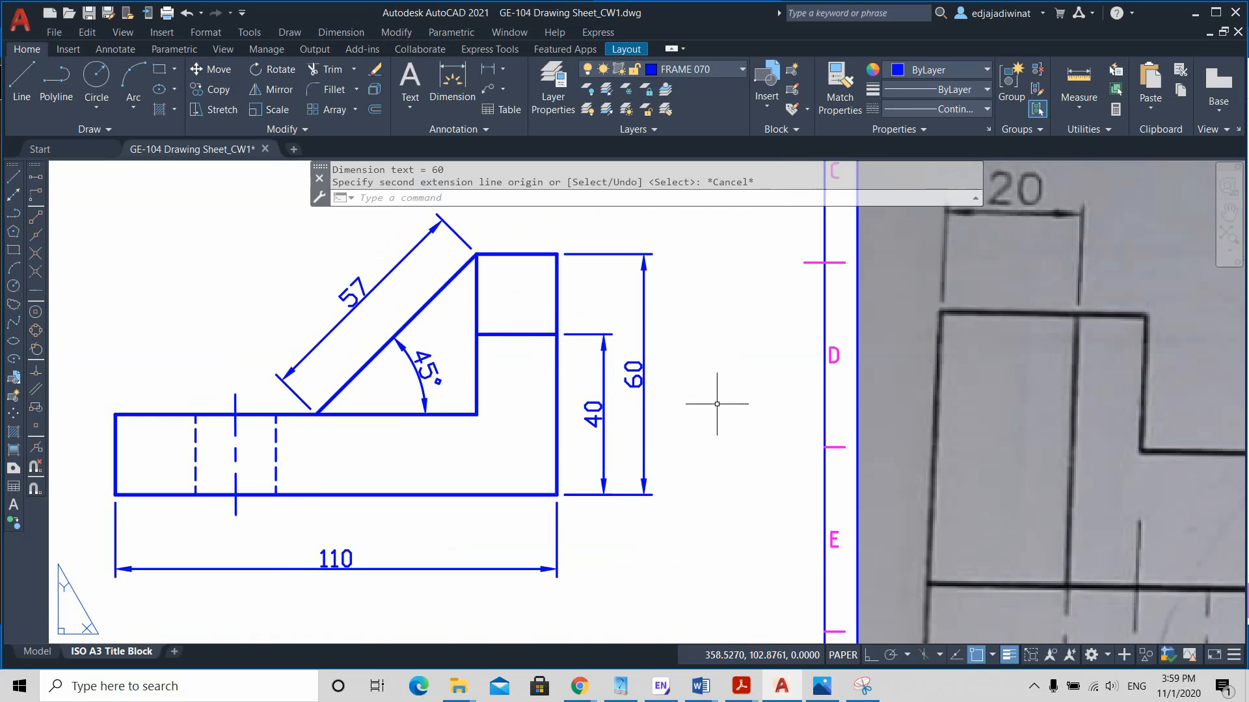
pyautogui.scroll(-1, 683, 410)
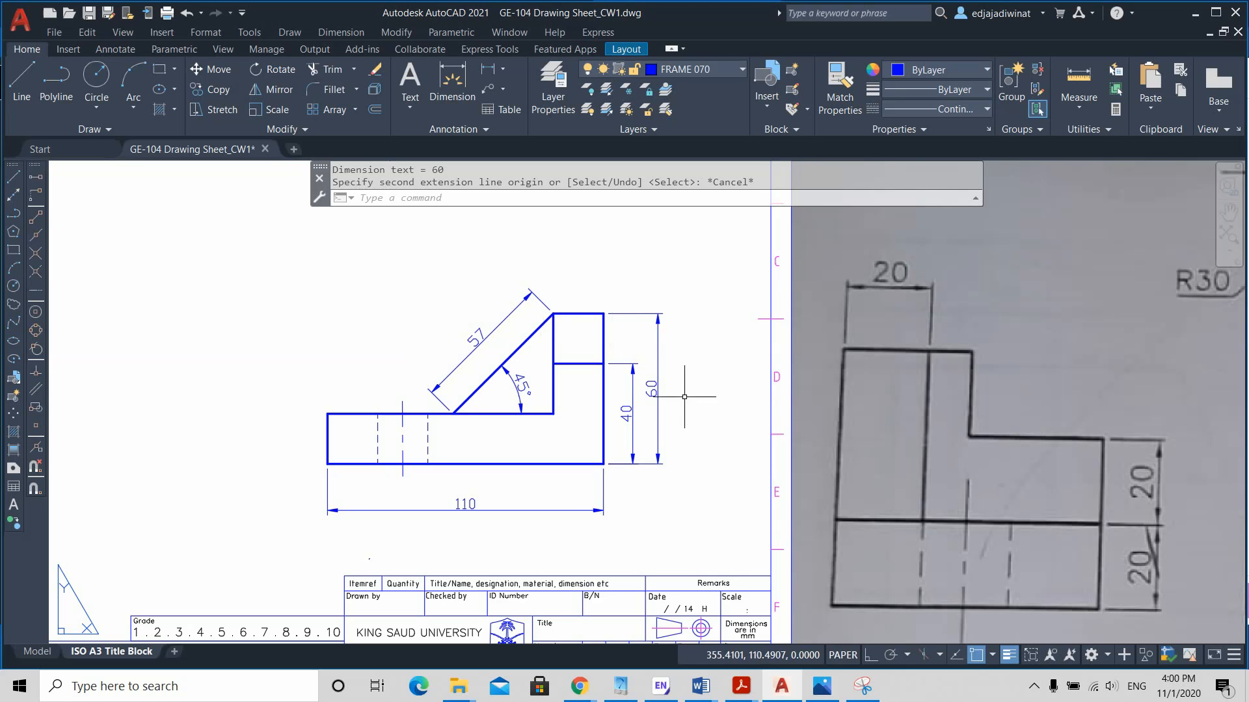
pyautogui.scroll(2, 668, 463)
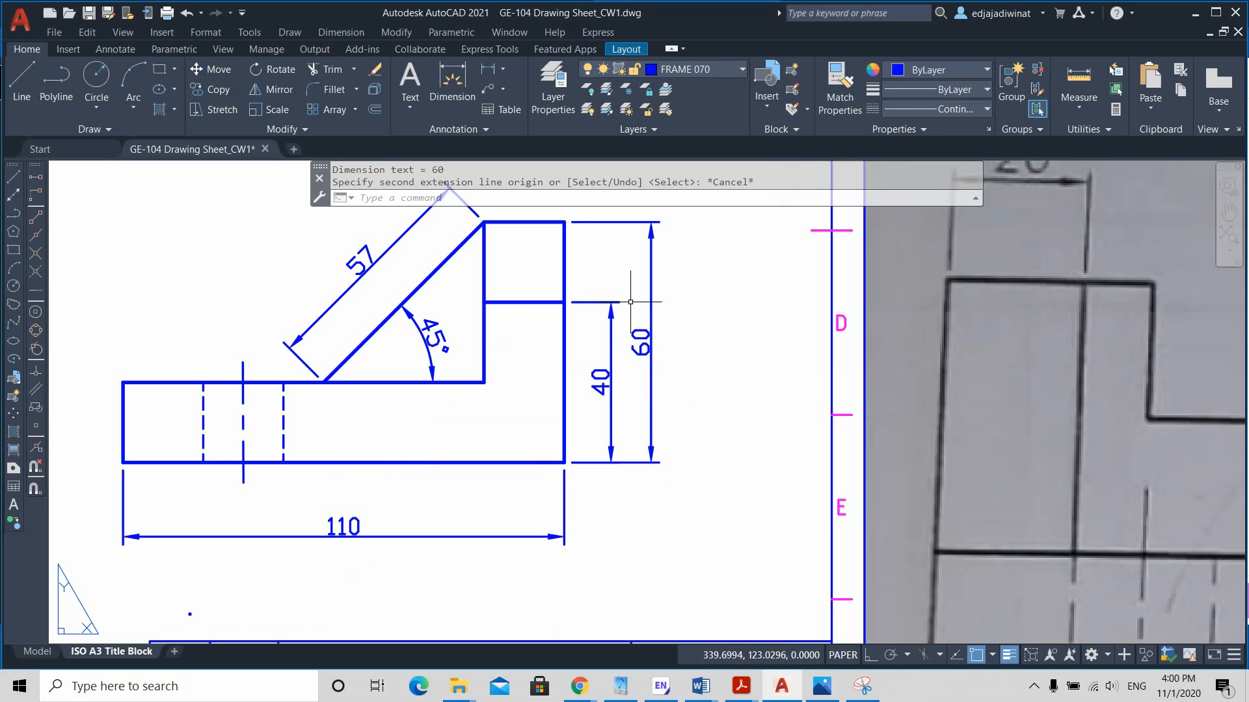
# Review the baseline spacing in the ISO-25 style and examine the stacked vertical dimensions against the reference drawing
pyautogui.click(341, 32)
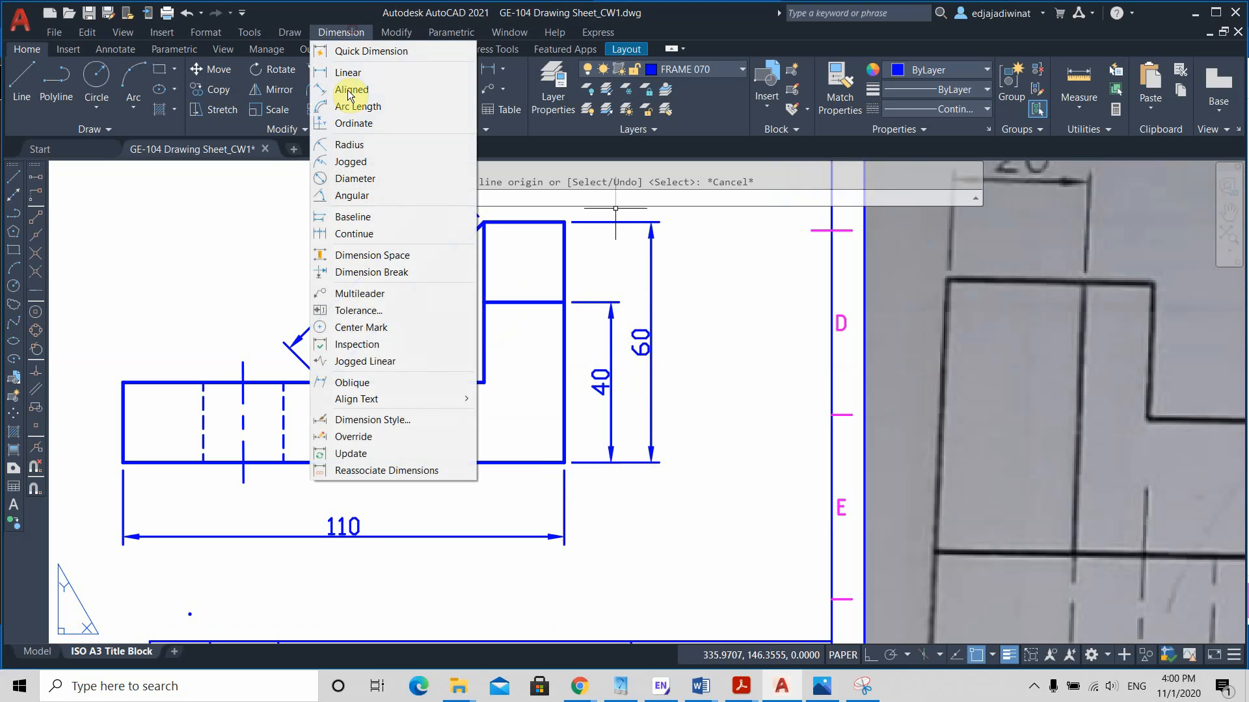
pyautogui.click(378, 420)
pyautogui.click(802, 308)
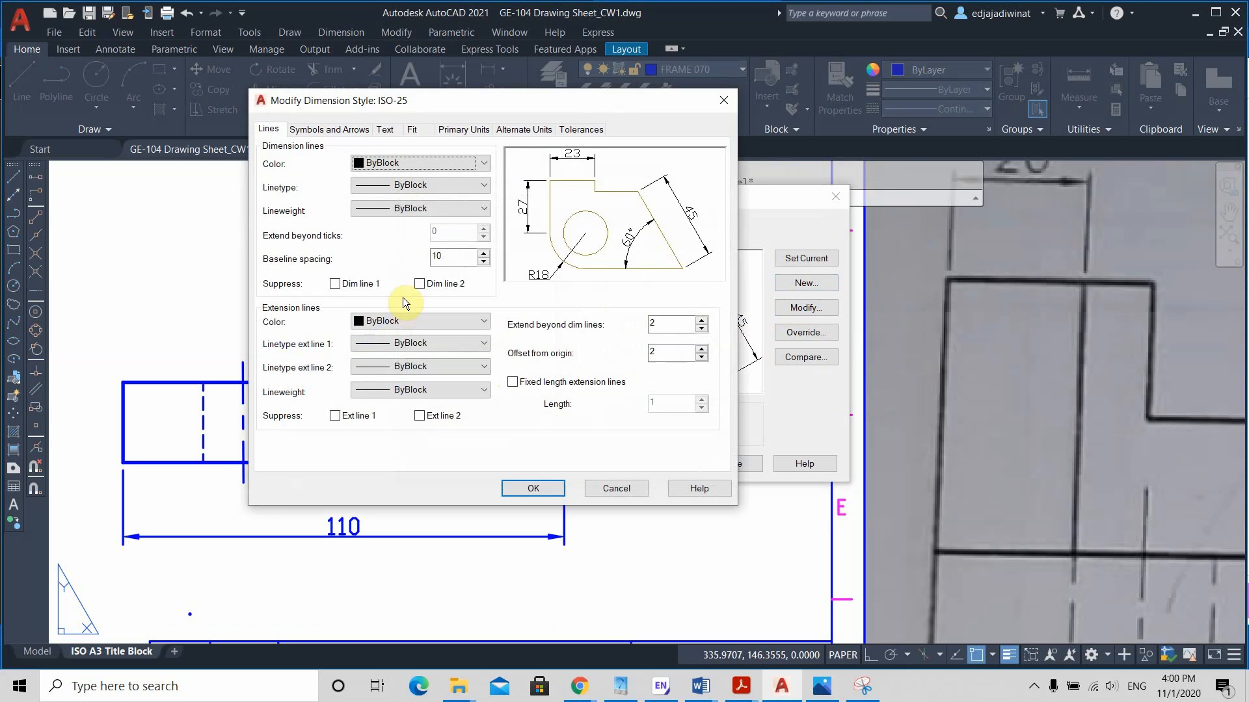
pyautogui.doubleClick(452, 257)
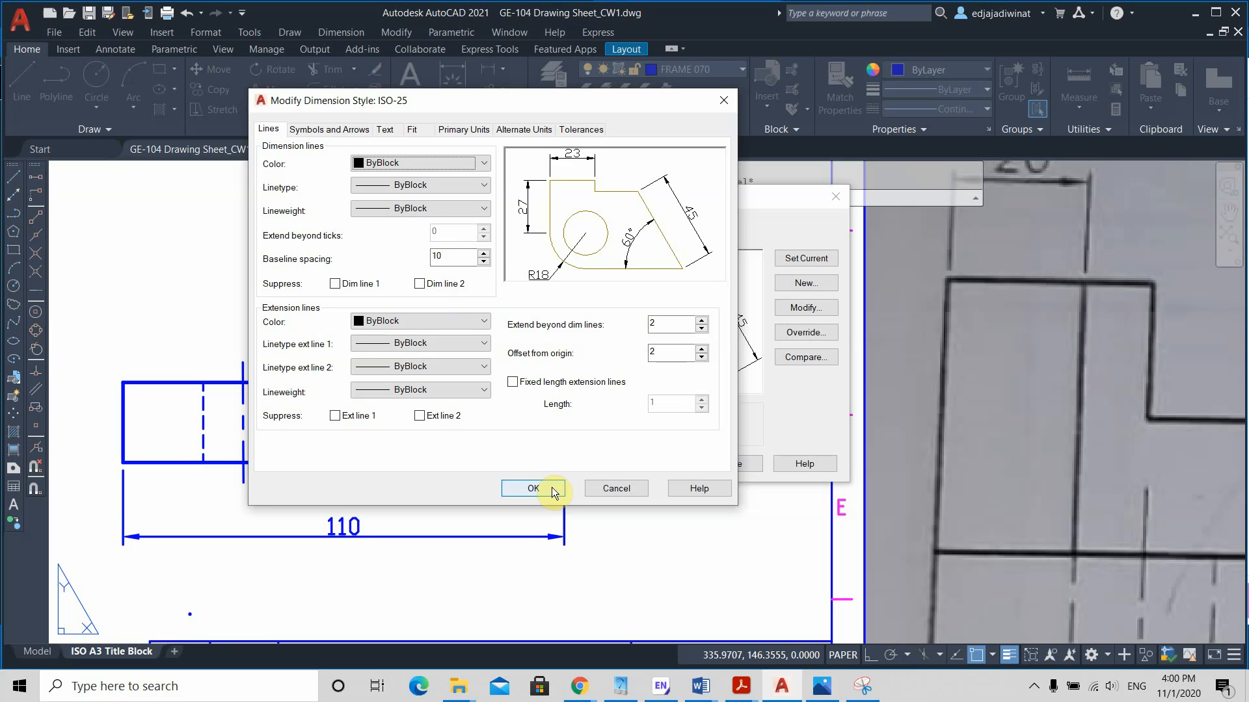
pyautogui.click(533, 489)
pyautogui.click(727, 463)
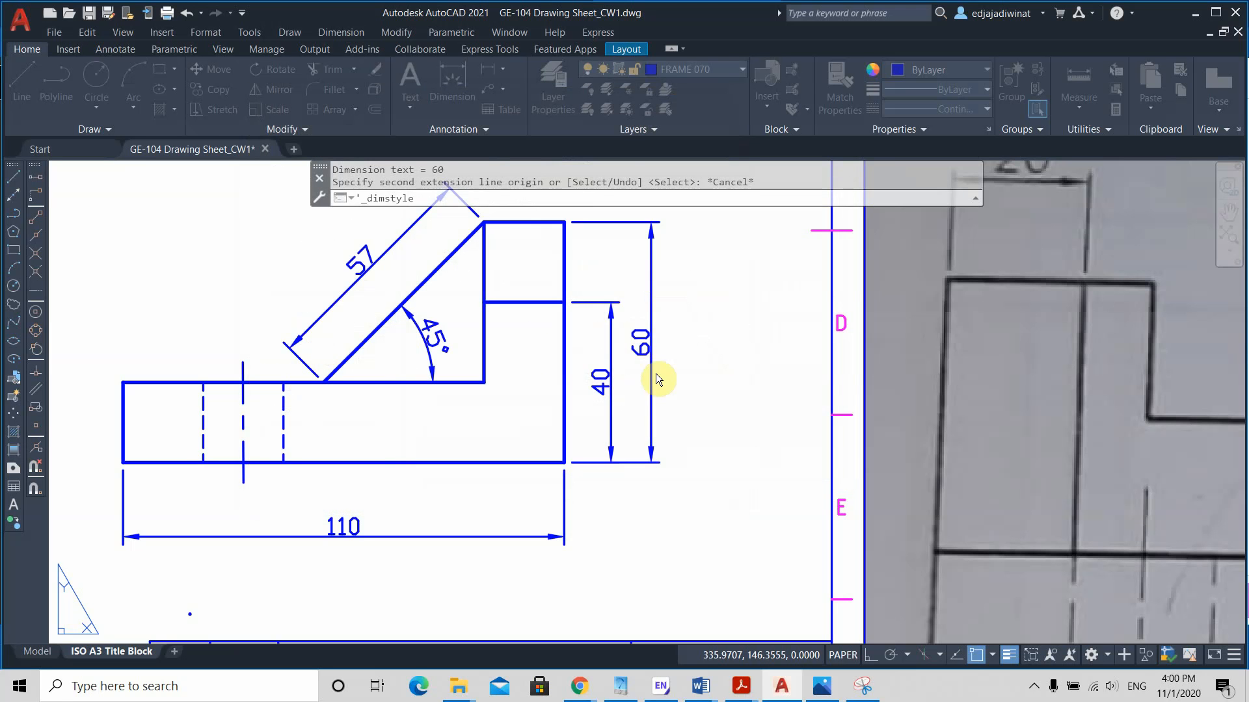
pyautogui.scroll(-5, 657, 351)
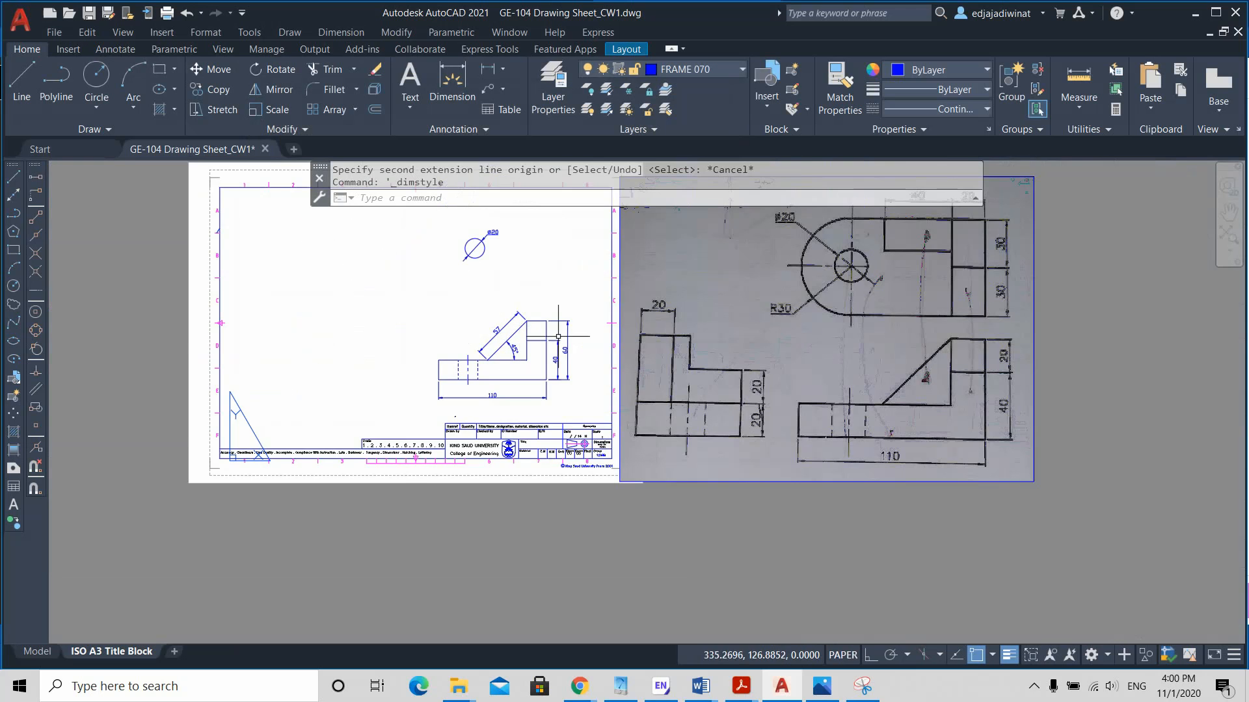
pyautogui.scroll(2, 556, 338)
pyautogui.moveTo(537, 251)
pyautogui.mouseDown(button='middle')
pyautogui.moveTo(530, 279)
pyautogui.moveTo(475, 300)
pyautogui.mouseUp(button='middle')
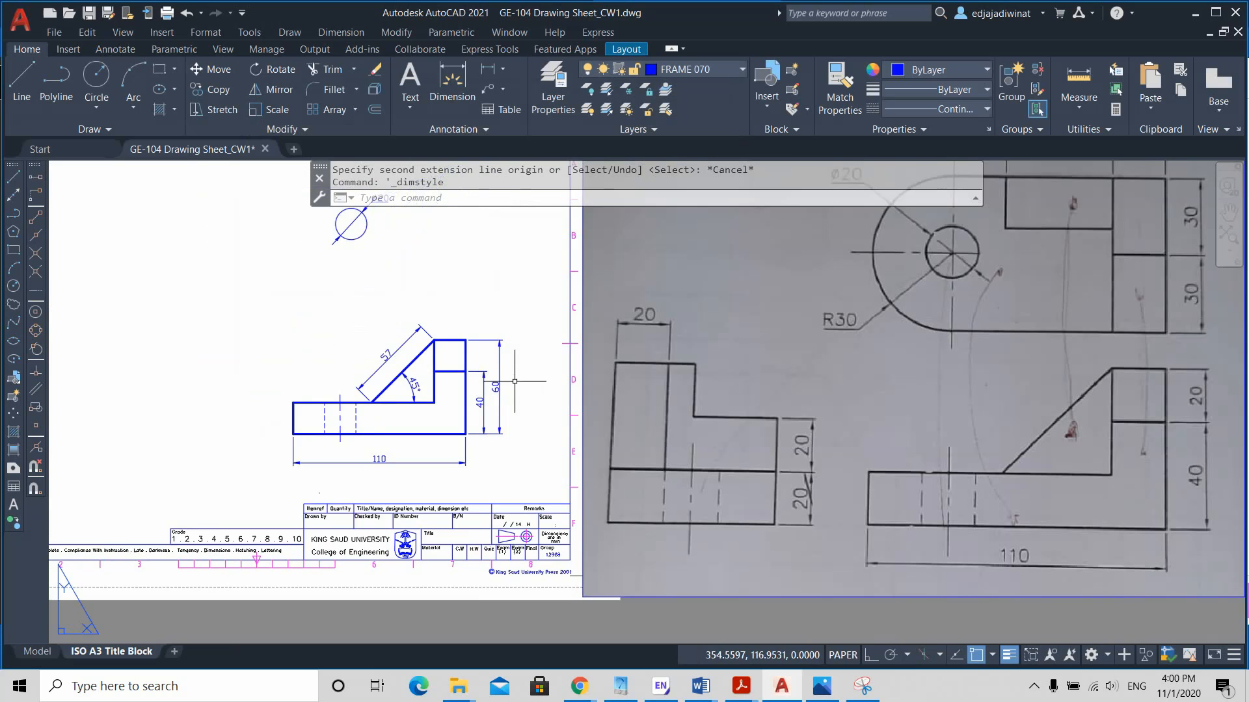
pyautogui.scroll(4, 514, 402)
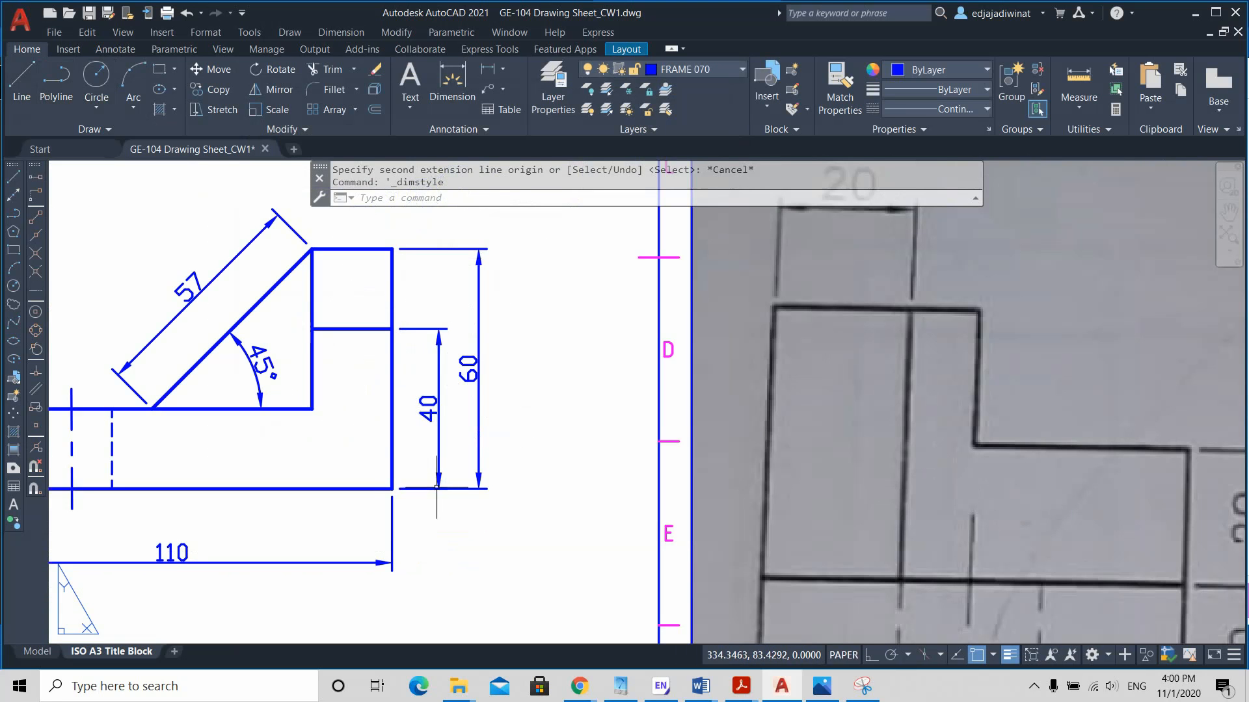
pyautogui.click(431, 328)
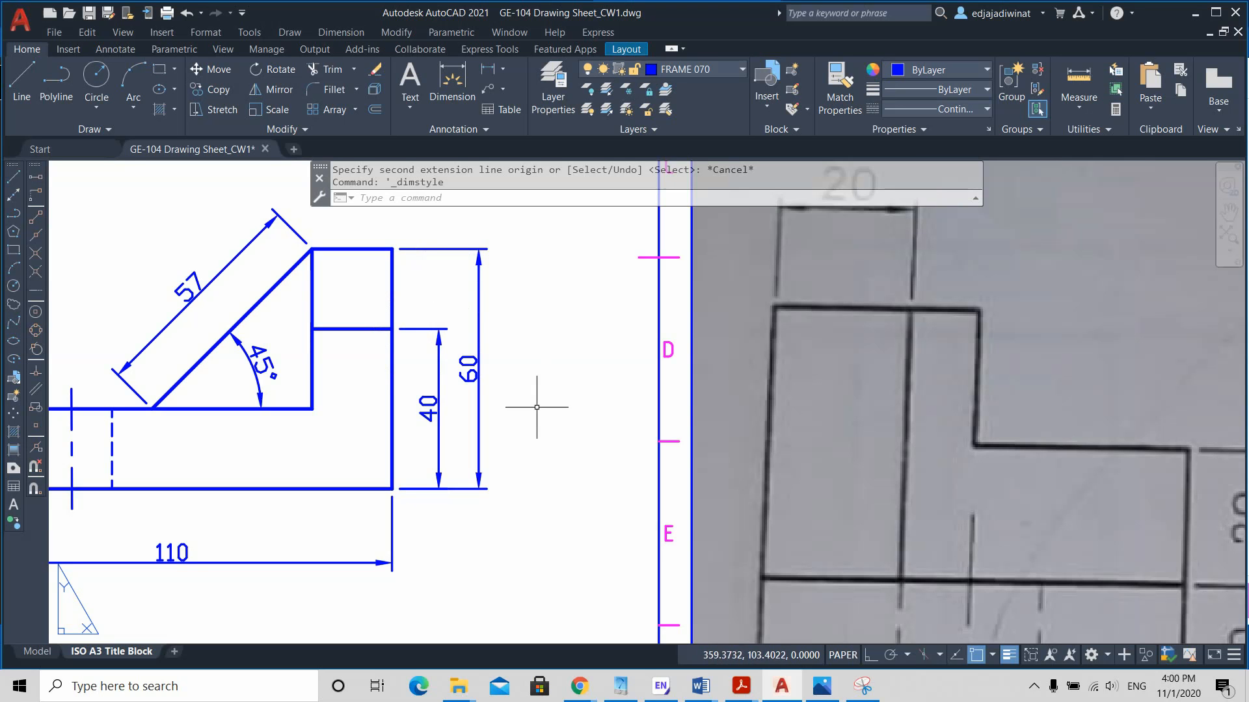
# Start a continued dimension and choose the 40 mm vertical dimension as the one to continue
pyautogui.click(333, 31)
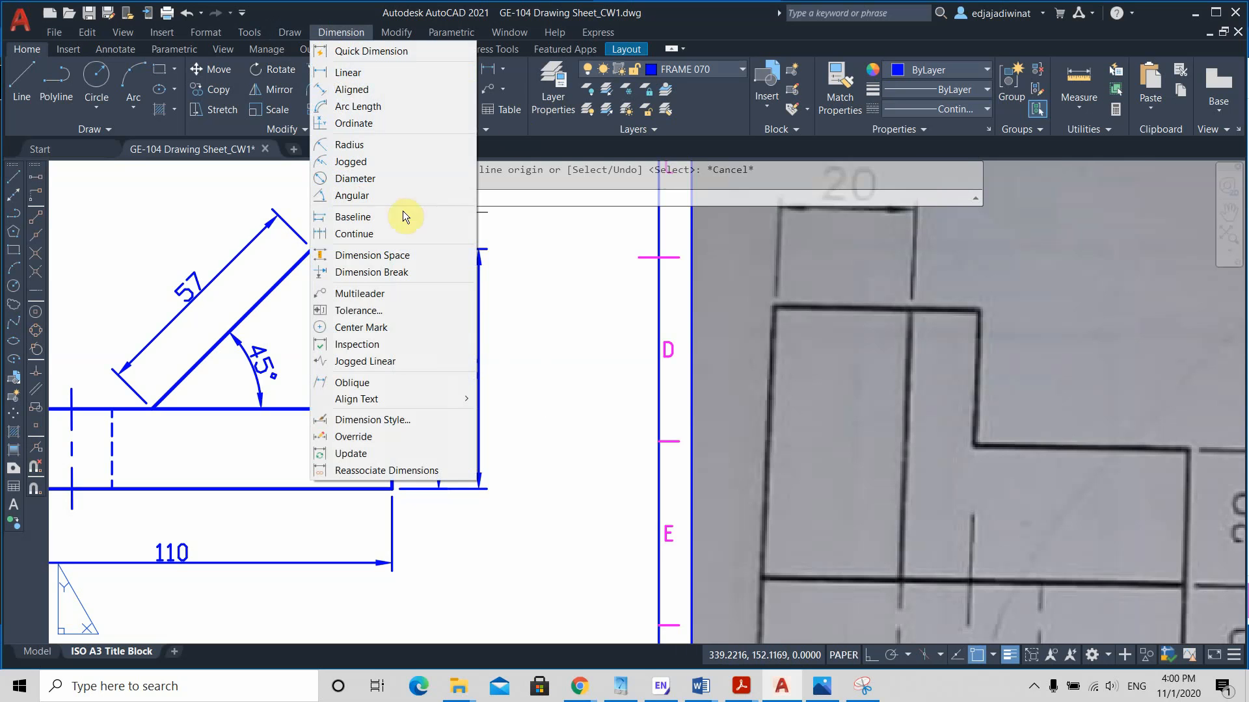
pyautogui.click(356, 235)
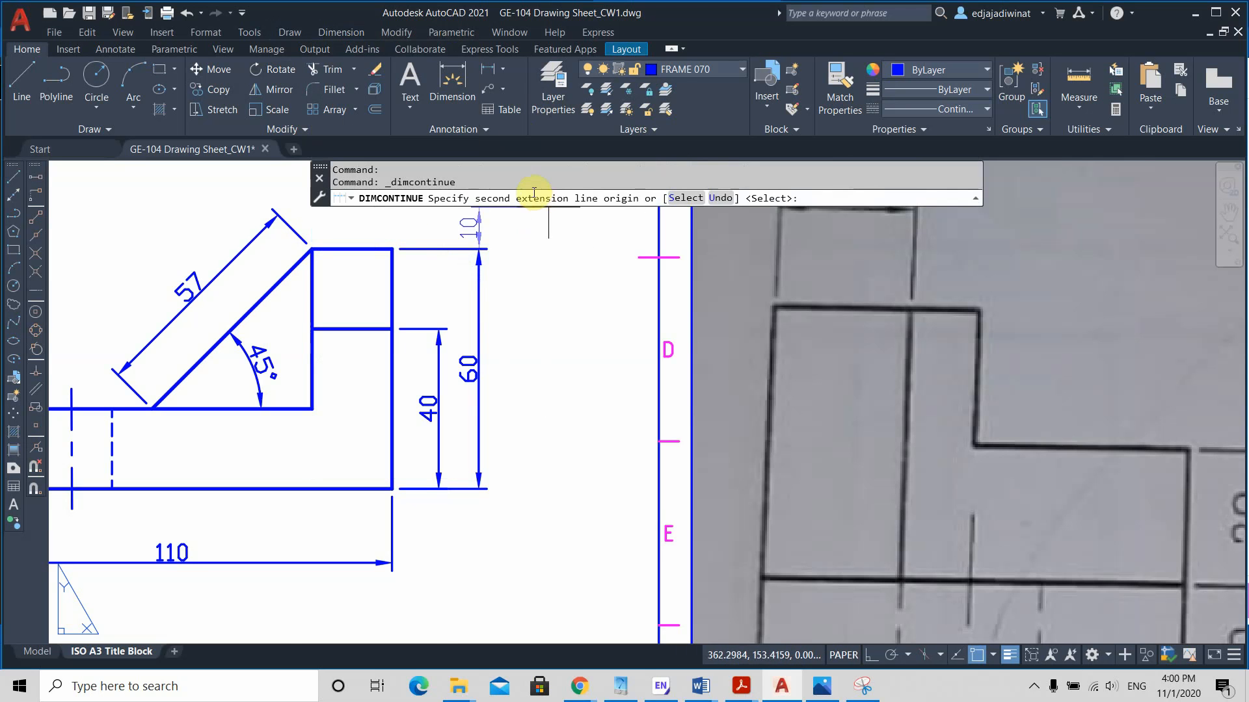
pyautogui.moveTo(509, 269)
pyautogui.mouseDown(button='middle')
pyautogui.moveTo(494, 488)
pyautogui.moveTo(474, 550)
pyautogui.mouseUp(button='middle')
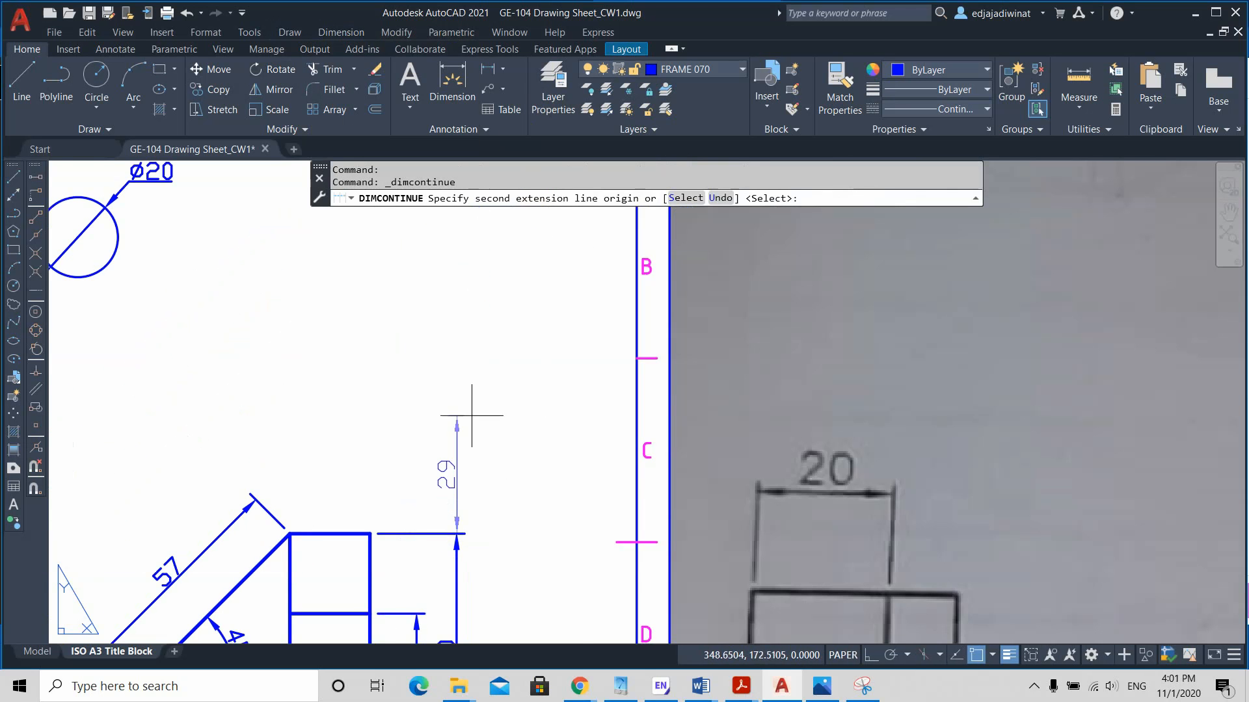
pyautogui.scroll(-2, 471, 357)
pyautogui.moveTo(491, 399); pyautogui.dragTo(511, 350, button='middle')
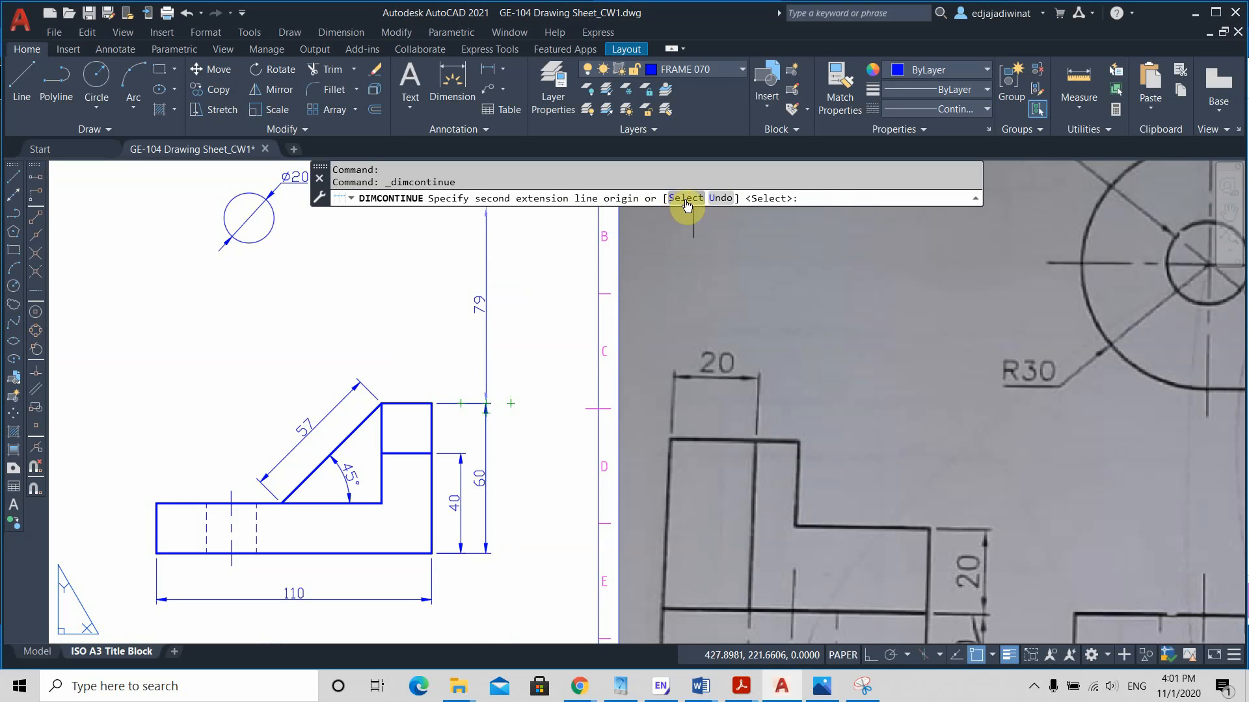
pyautogui.click(827, 200)
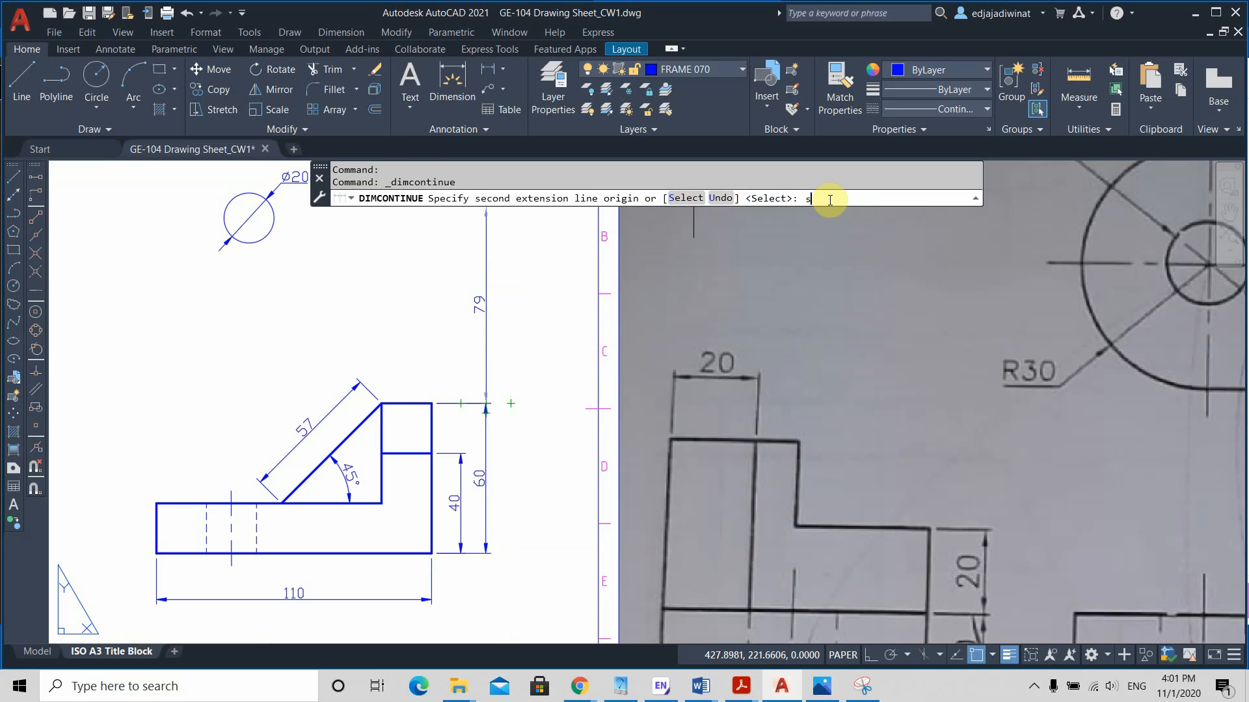
pyautogui.press('Return')
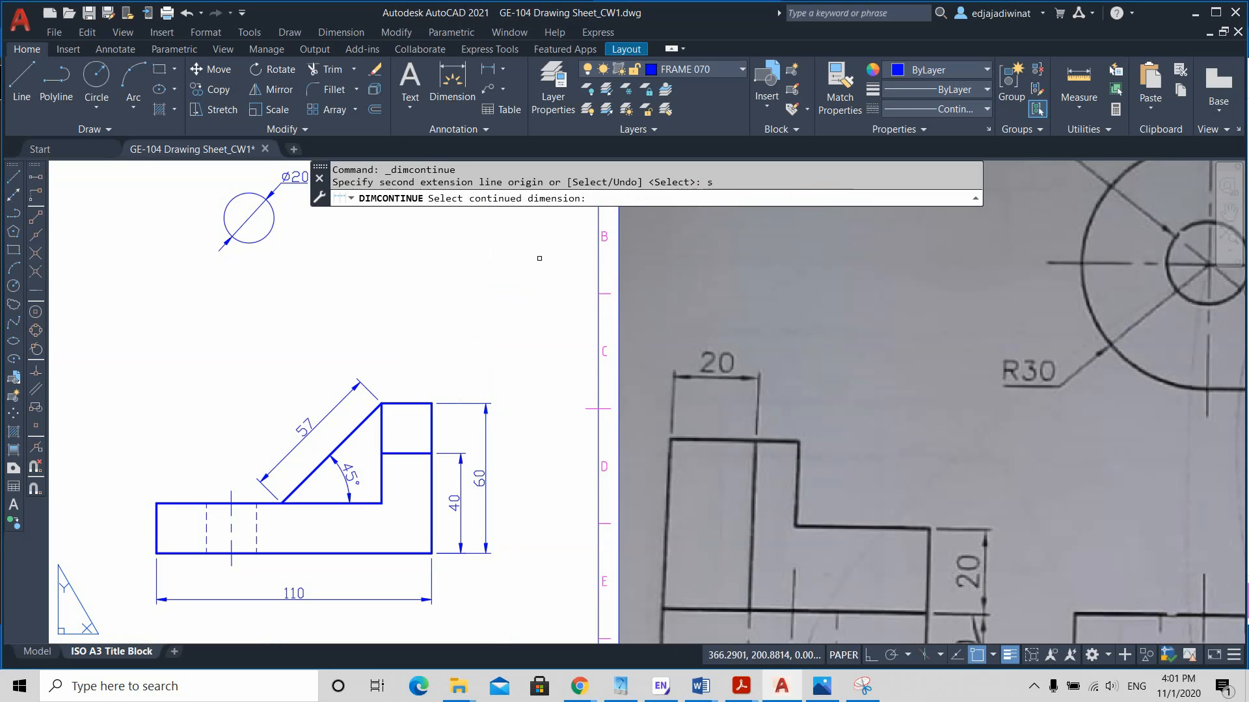
pyautogui.moveTo(471, 331); pyautogui.dragTo(499, 245, button='middle')
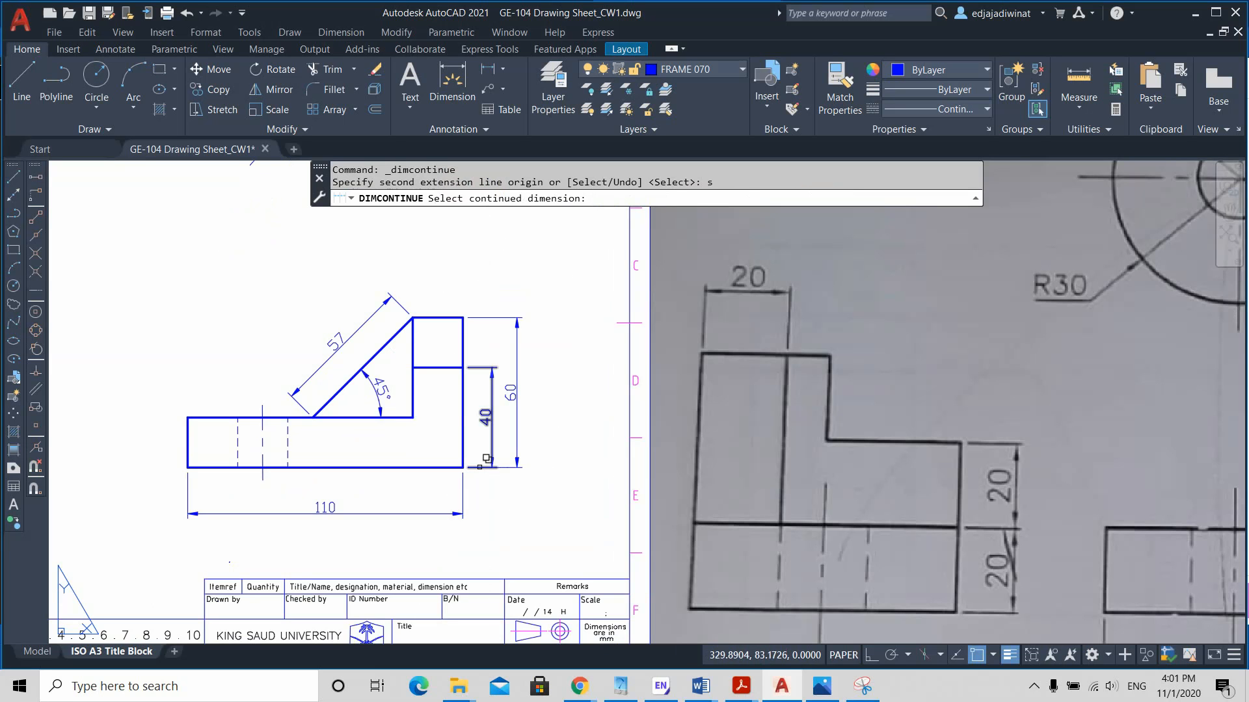
pyautogui.click(486, 458)
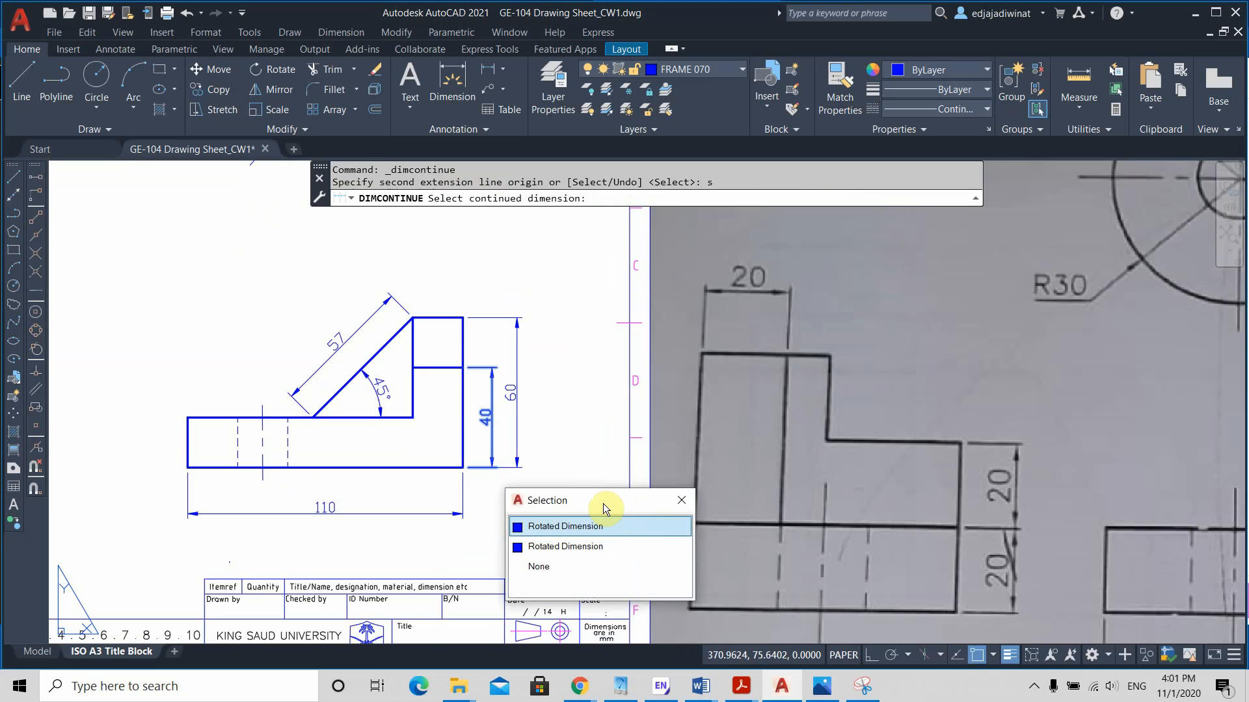
pyautogui.click(575, 547)
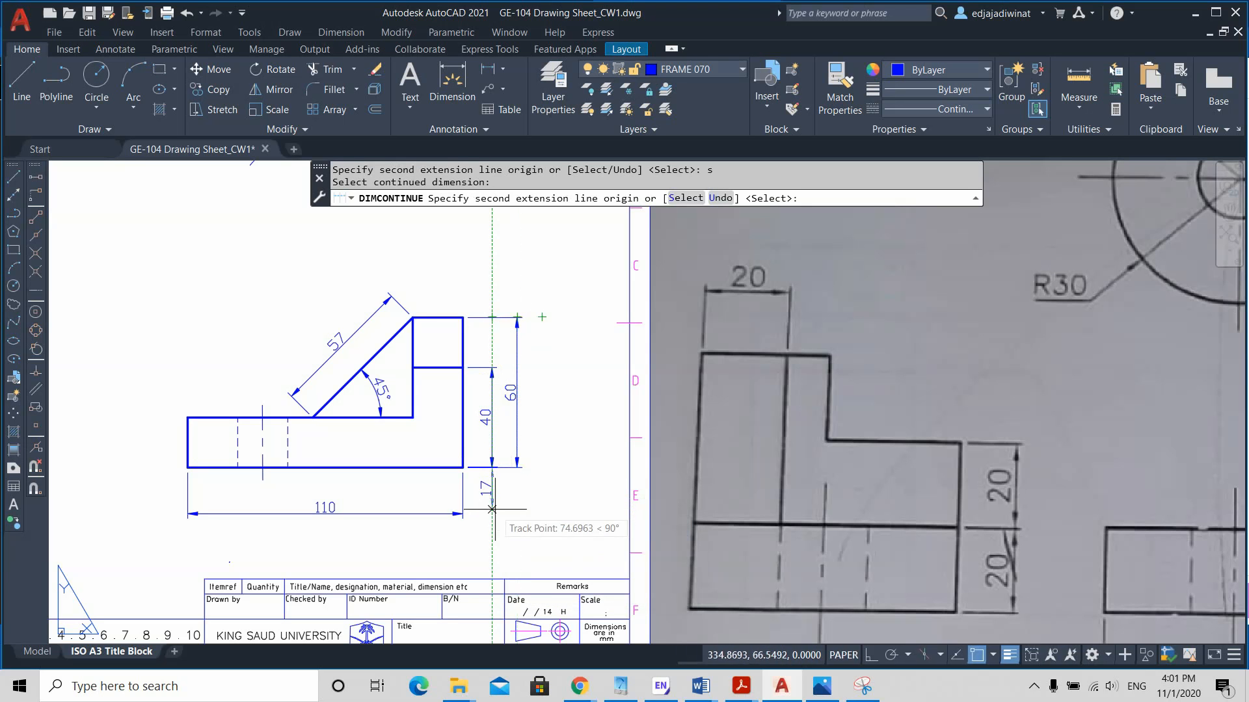
pyautogui.press('Escape')
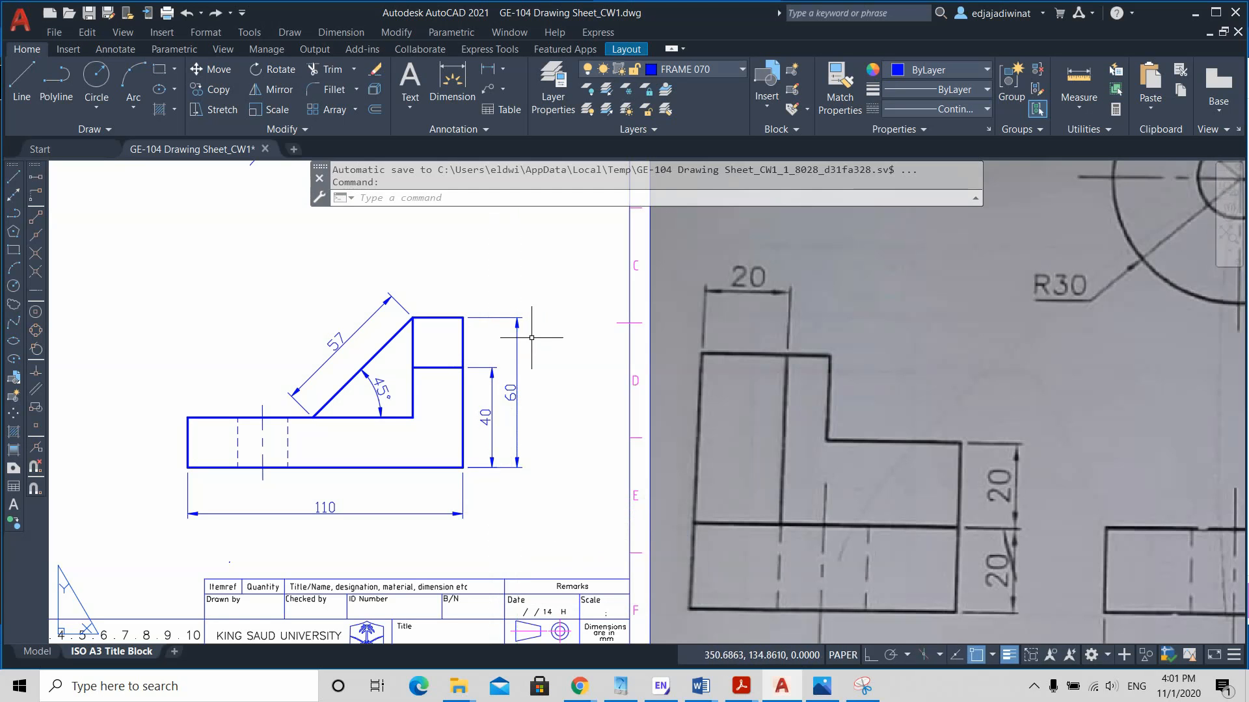
# Add a continued dimension from the upper end of the 40 mm vertical dimension to the bracket's upper right corner
pyautogui.press('Return')
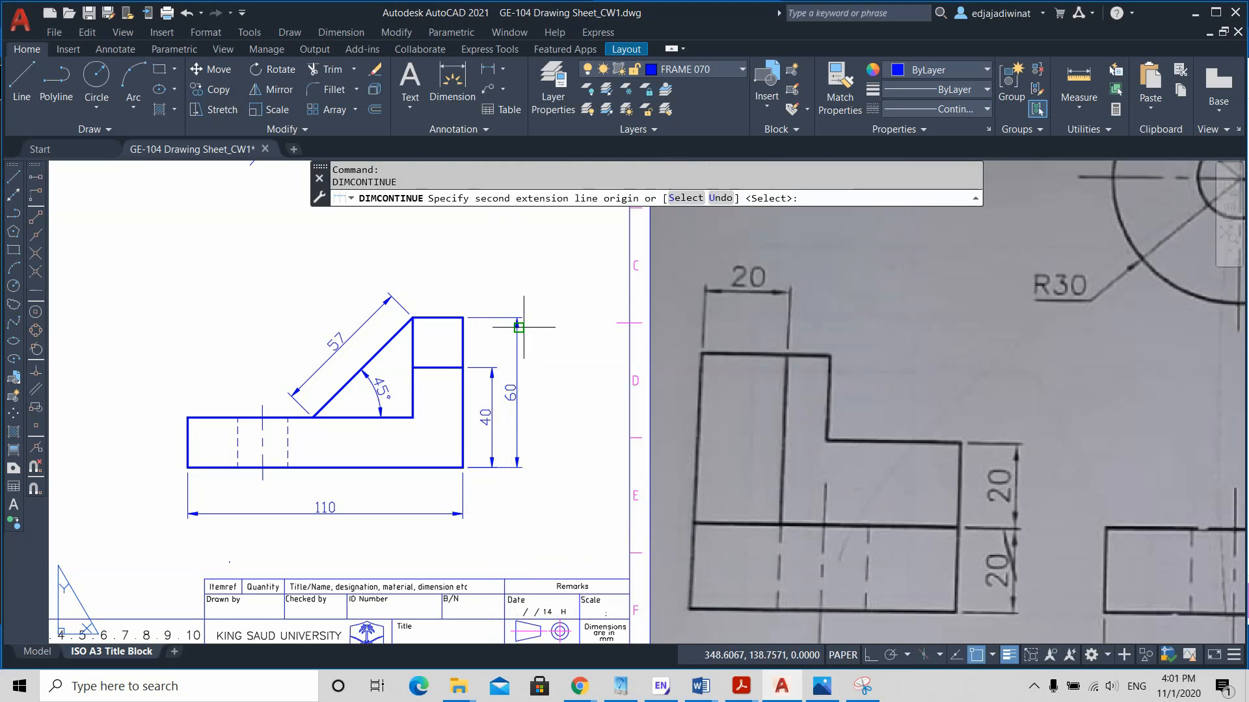
pyautogui.scroll(2, 486, 316)
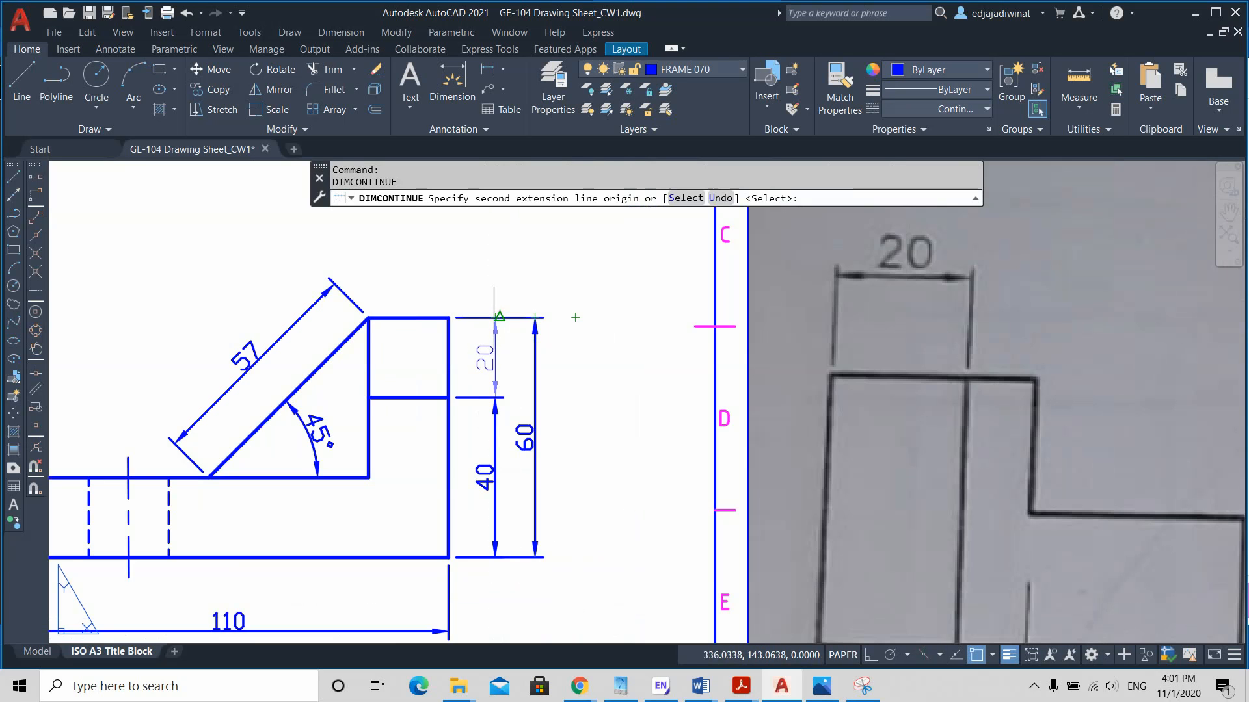
pyautogui.scroll(4, 495, 318)
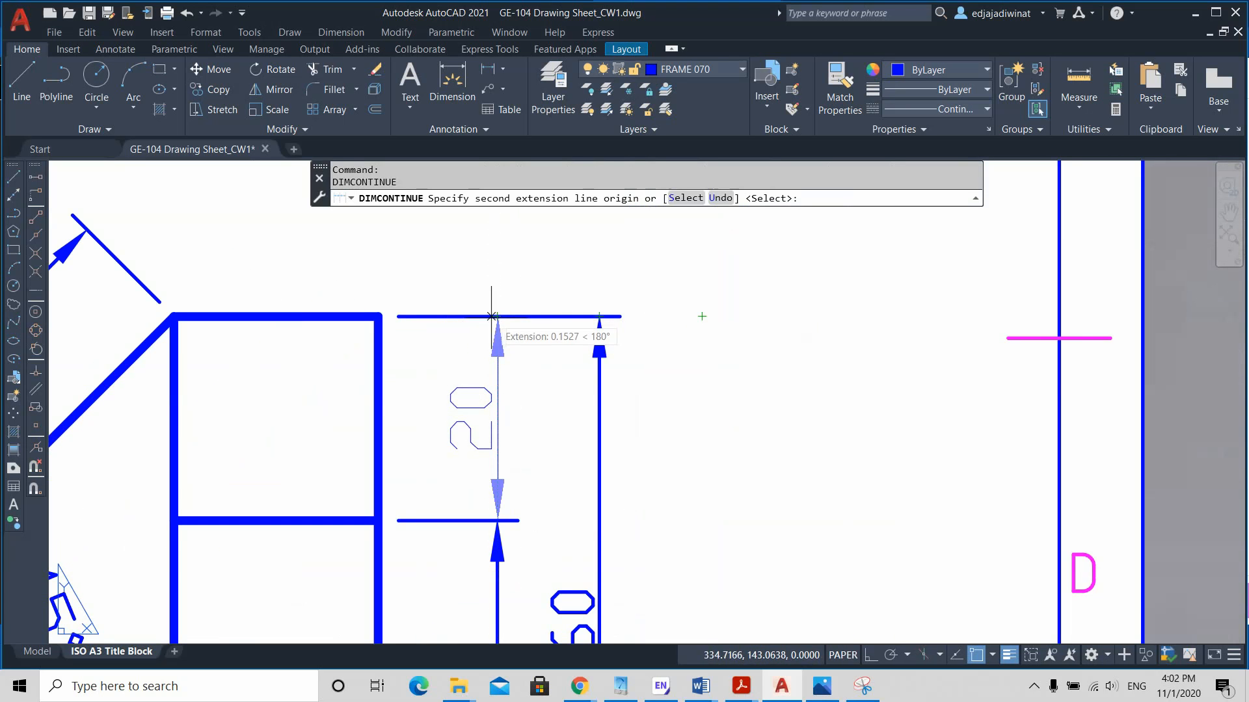
pyautogui.click(378, 317)
pyautogui.press('Return')
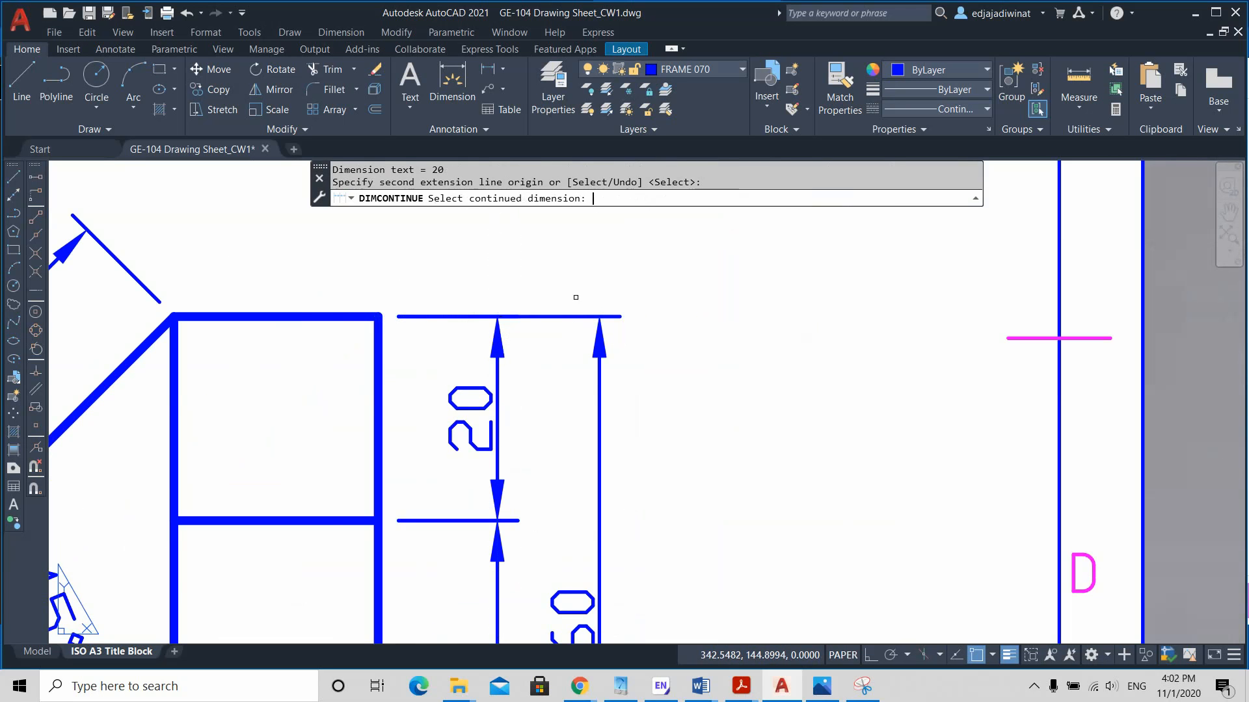
pyautogui.scroll(-3, 786, 502)
pyautogui.moveTo(787, 502); pyautogui.dragTo(684, 434, button='middle')
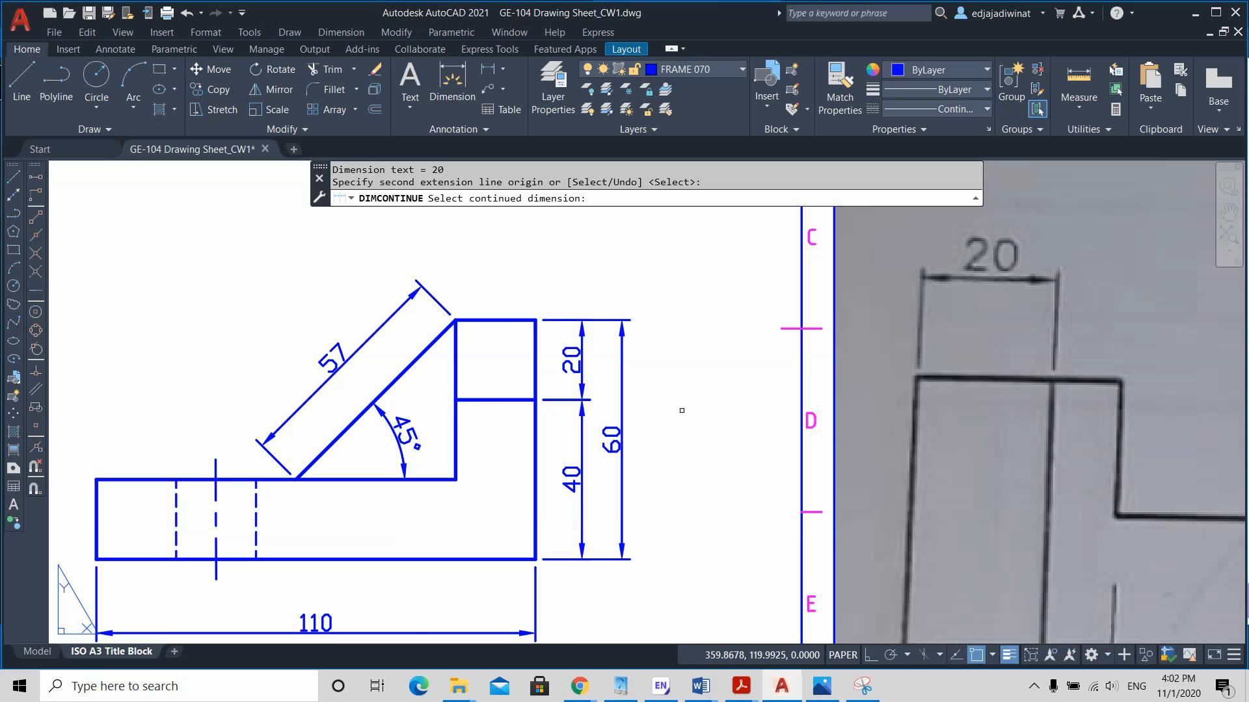
pyautogui.scroll(-2, 680, 406)
pyautogui.click(341, 32)
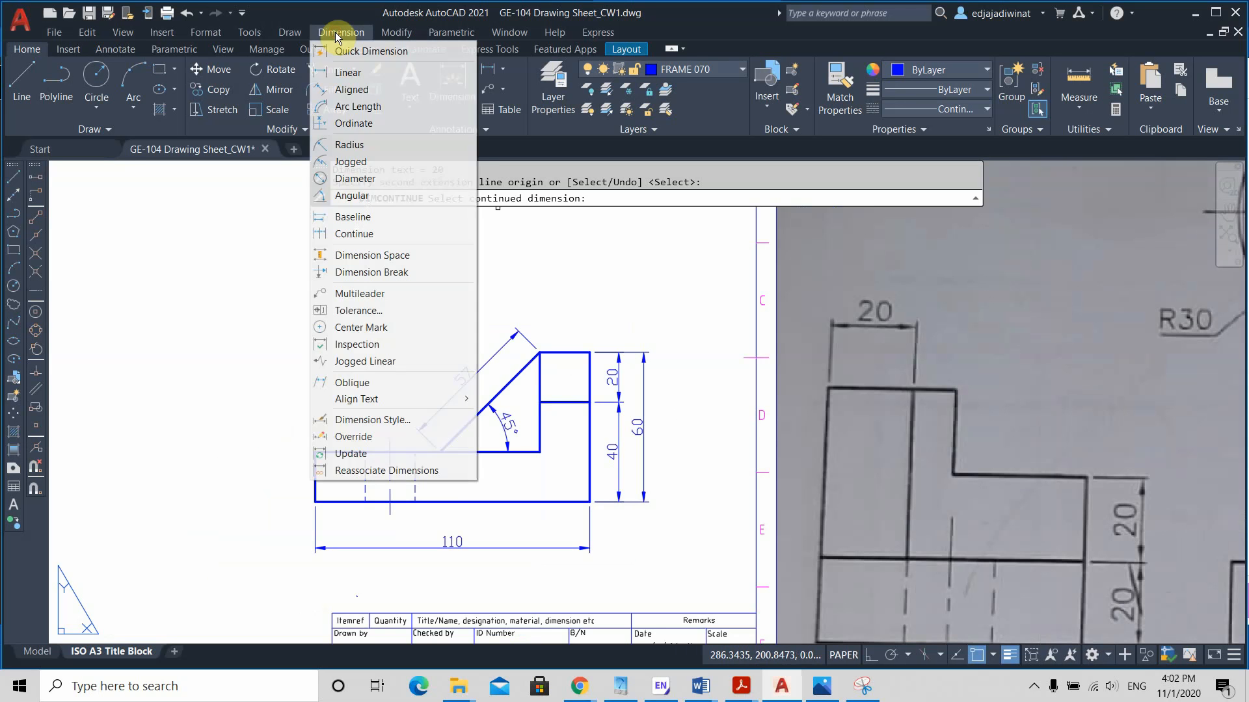
pyautogui.click(400, 234)
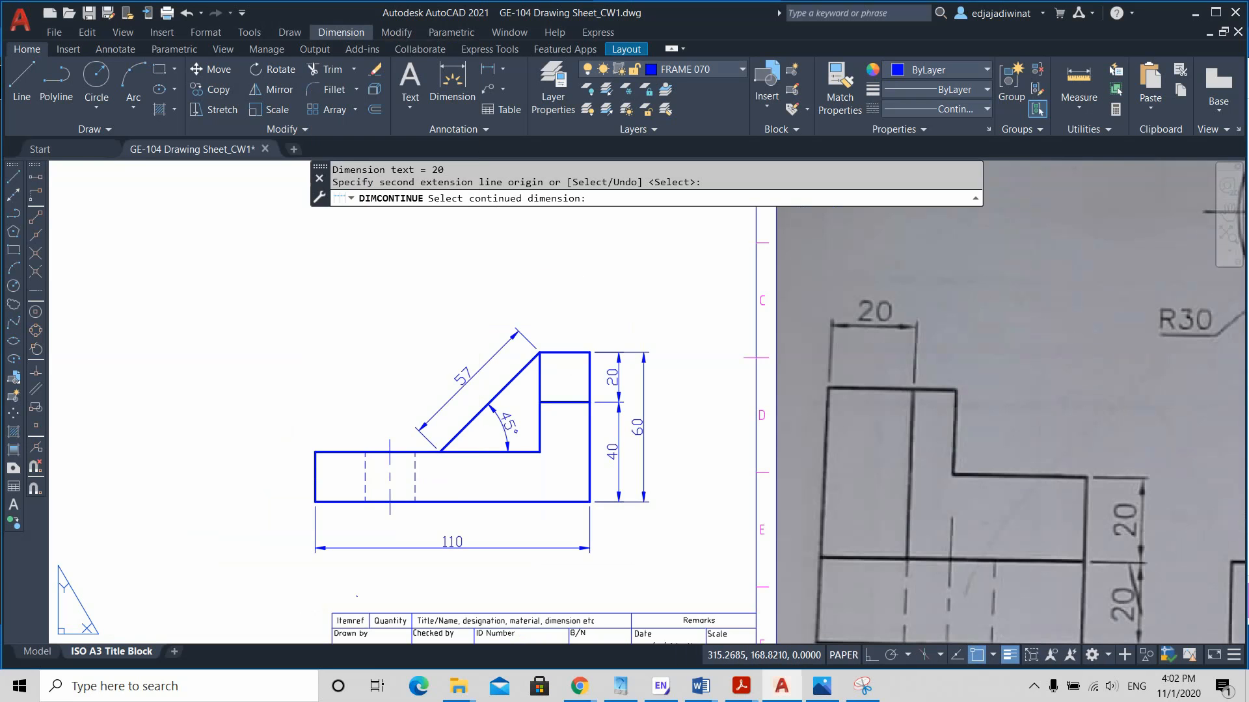